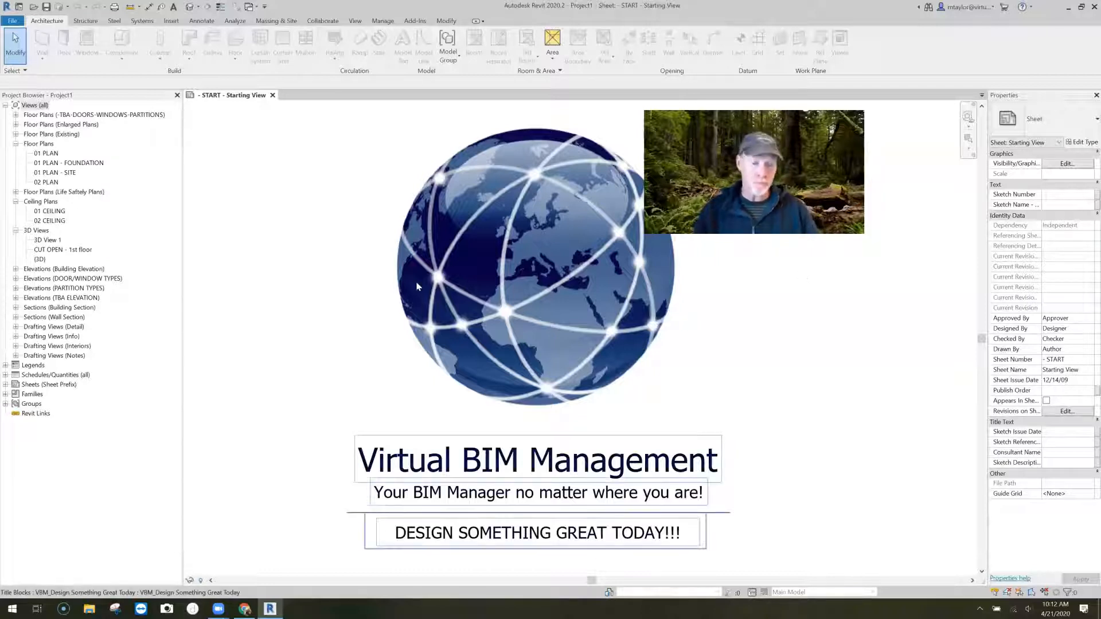
- Open the 01 PLAN floor plan view and bring the whole building into view
scroll(428, 324, "down", 2)
middle_click_drag(428, 324, 399, 330)
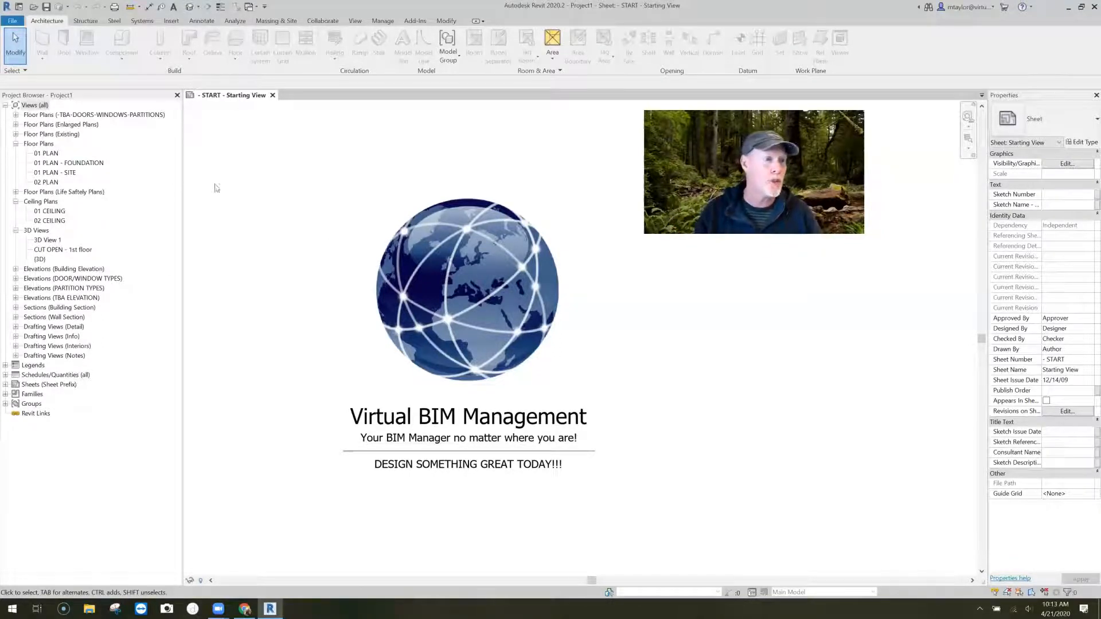
left_click(50, 154)
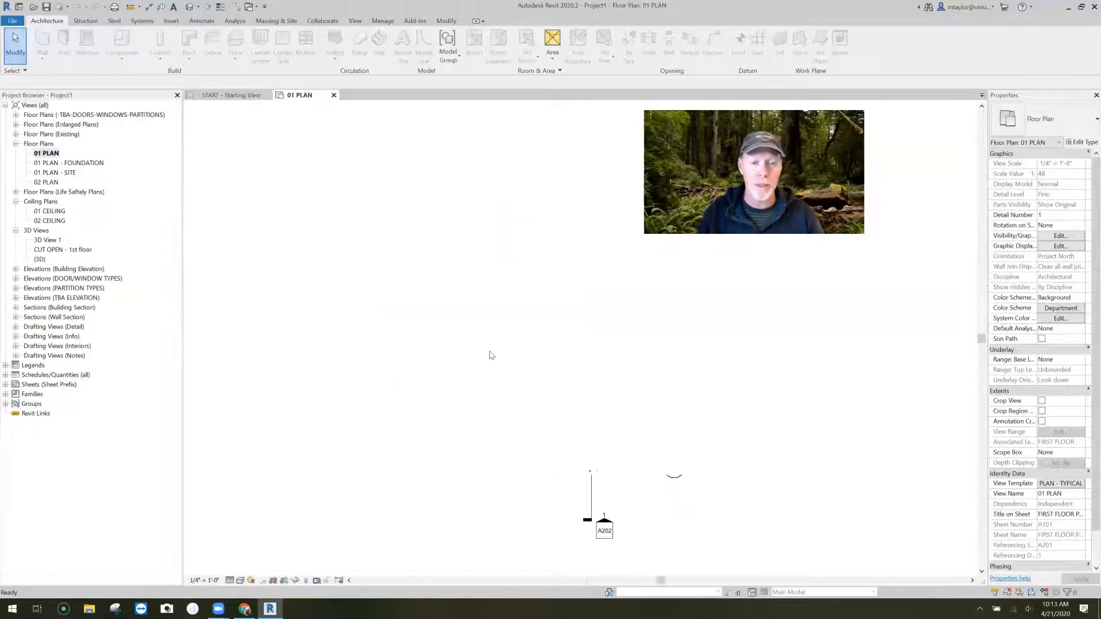
scroll(448, 354, "up", 4)
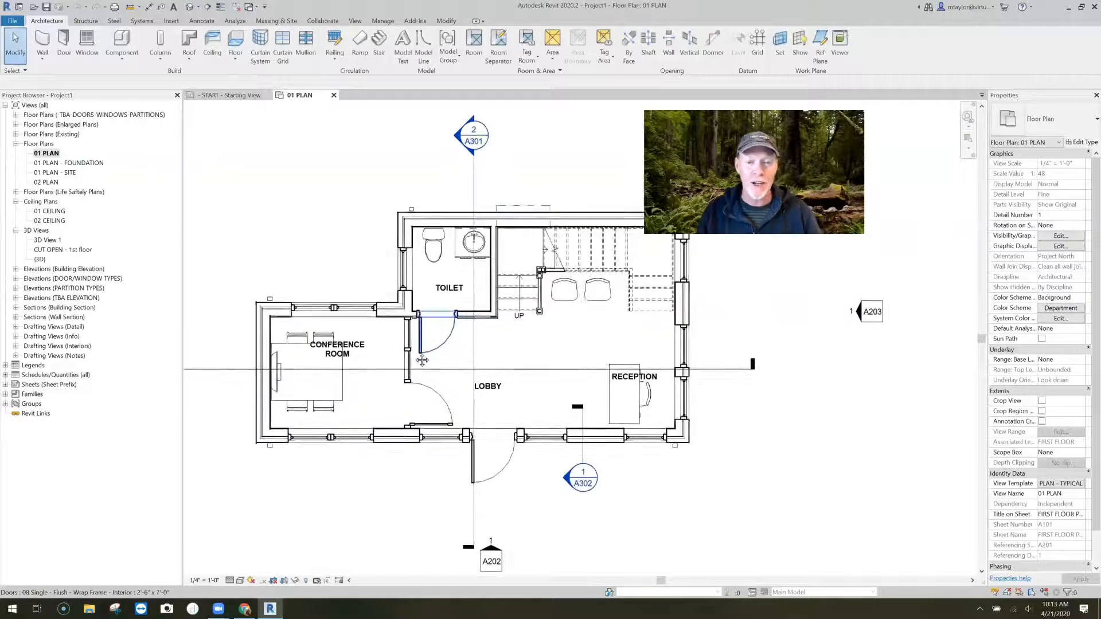
scroll(453, 351, "down", 4)
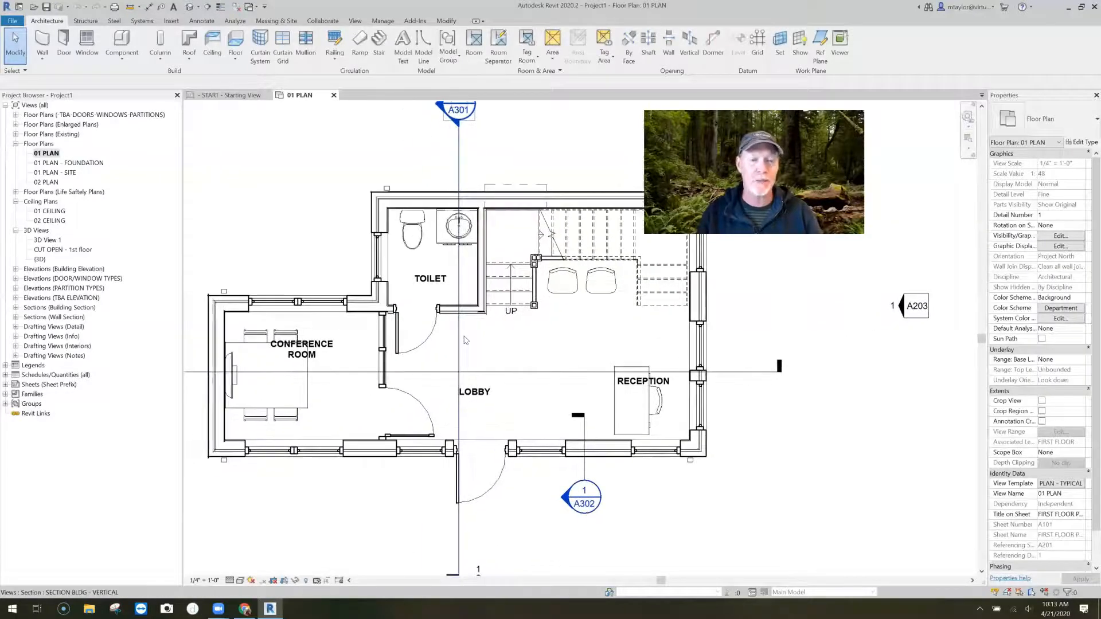
scroll(473, 344, "down", 3)
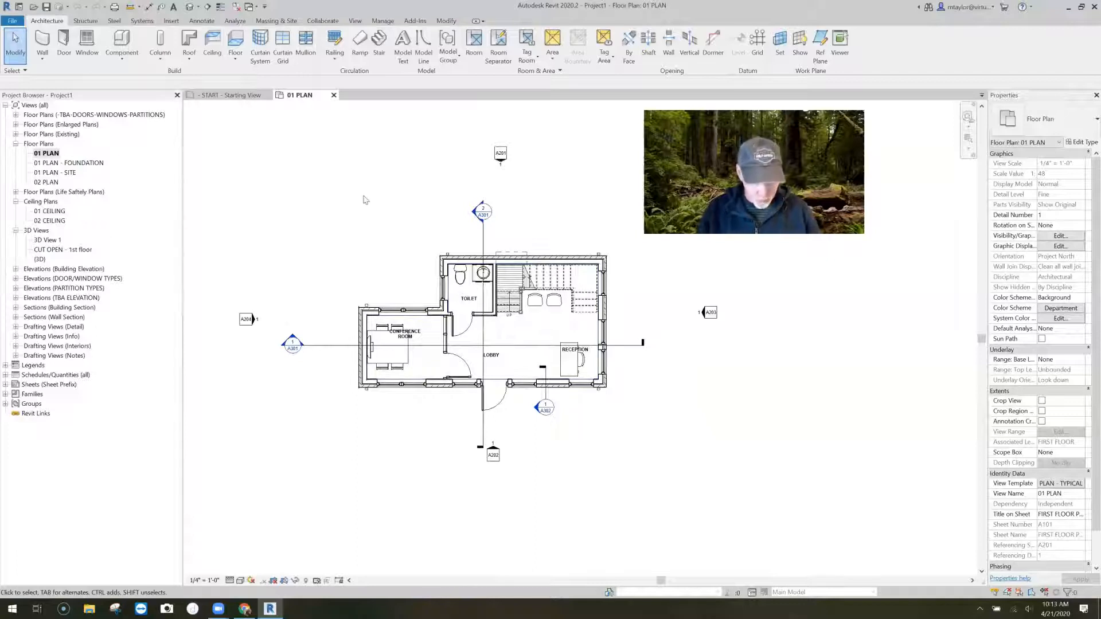
- Draw a short horizontal Generic - 6" wall about 3' long outside the building, southwest of the conference room
key("w")
key("a")
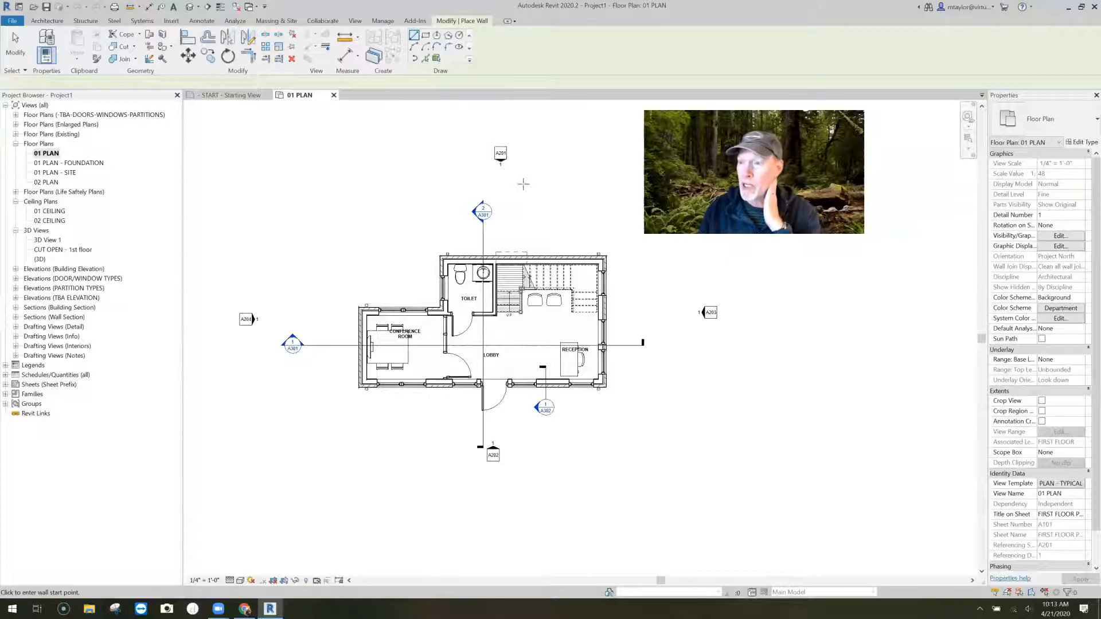
left_click(1055, 122)
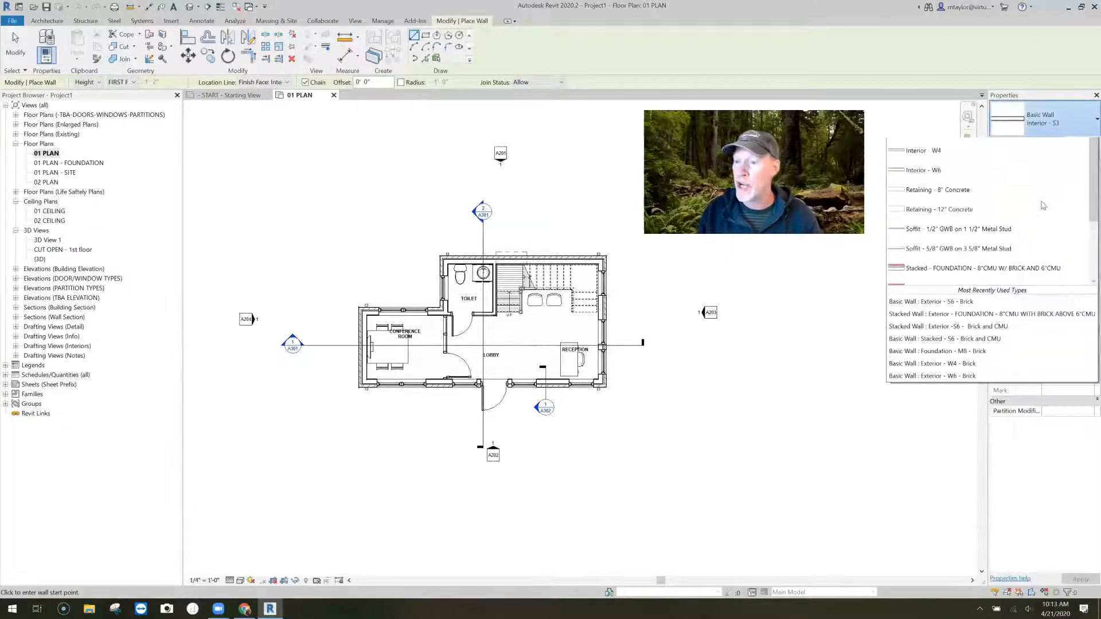
scroll(1022, 242, "up", 4)
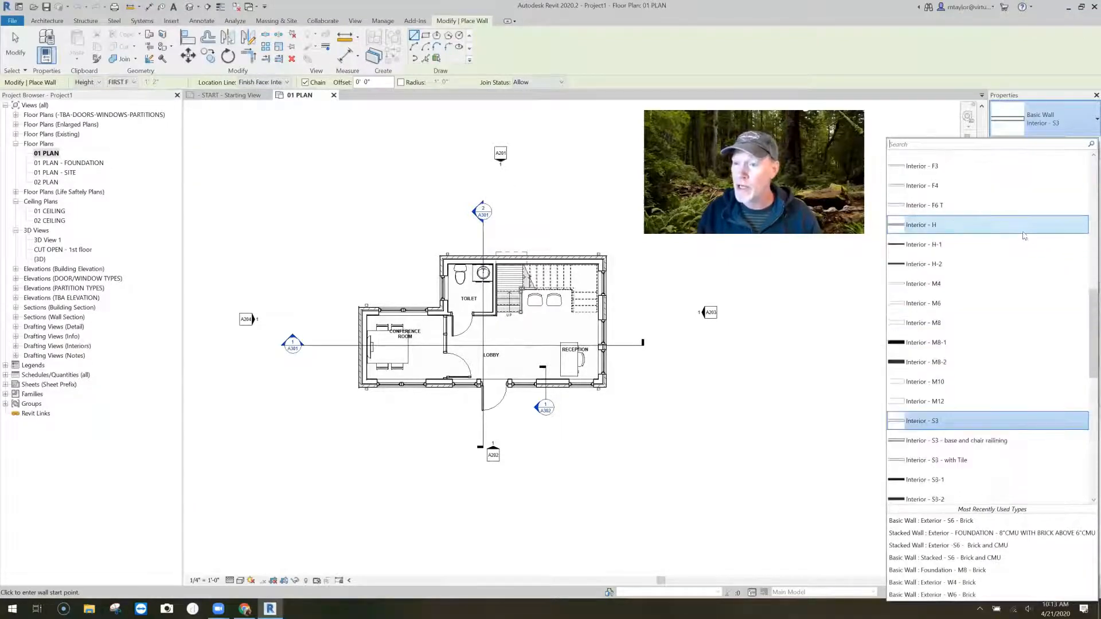
scroll(1024, 236, "up", 5)
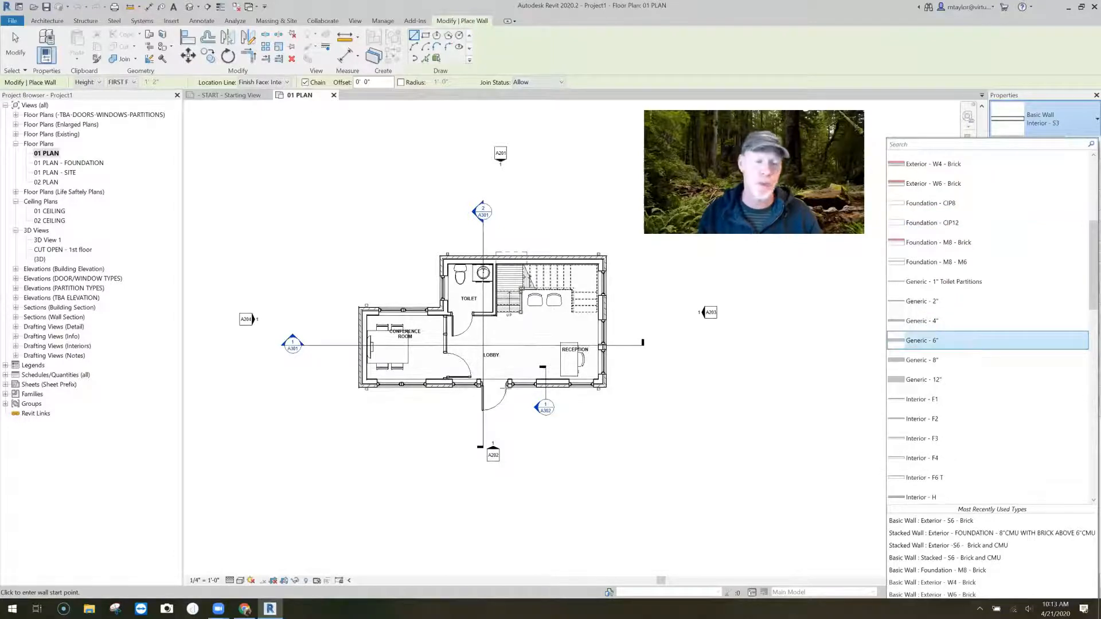
left_click(946, 340)
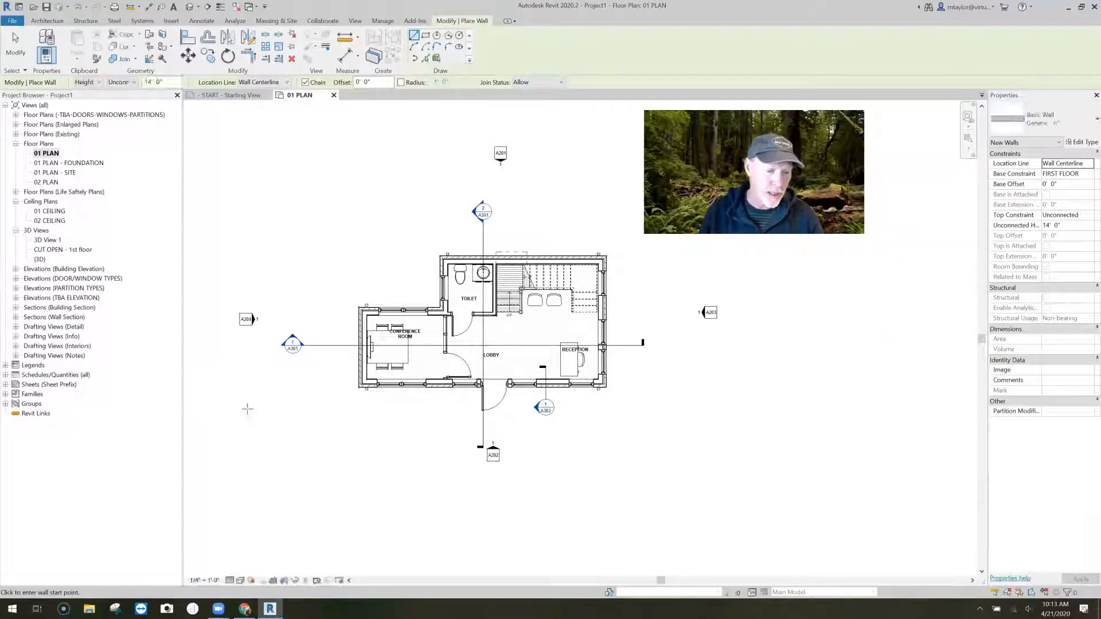
left_click(247, 409)
left_click(224, 409)
key("Escape")
key("Escape")
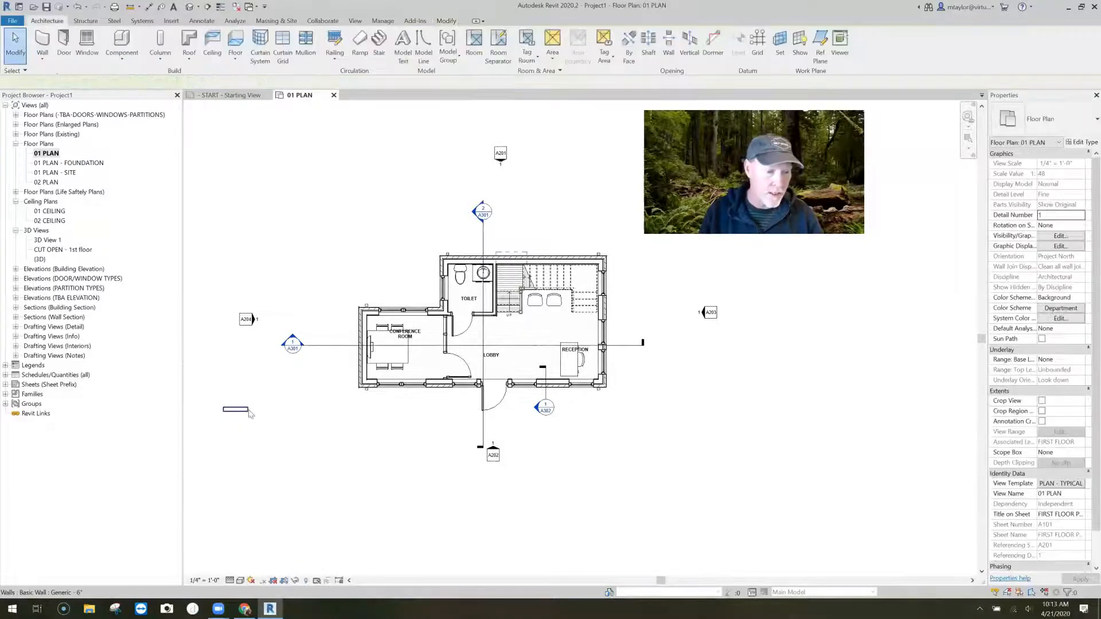
- Stretch the east end of the new wall until it is about 12'-6" long
left_click(248, 410)
left_click_drag(248, 410, 327, 426)
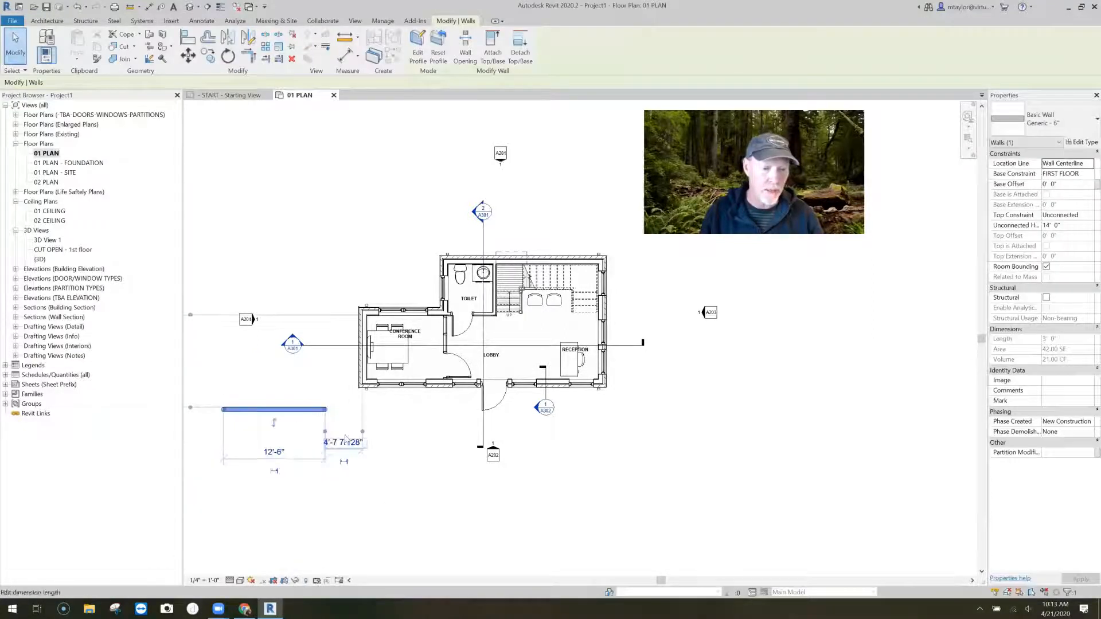
key("Escape")
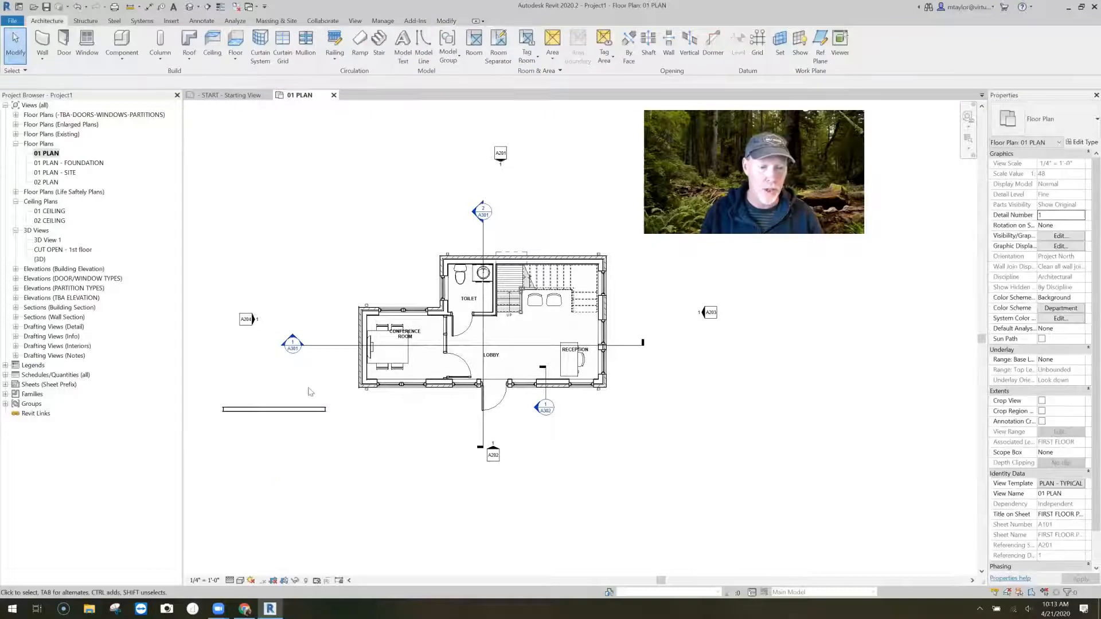
- Duplicate the new wall's Generic - 6" type under the name Board and Batten
scroll(313, 393, "up", 4)
scroll(471, 350, "up", 3)
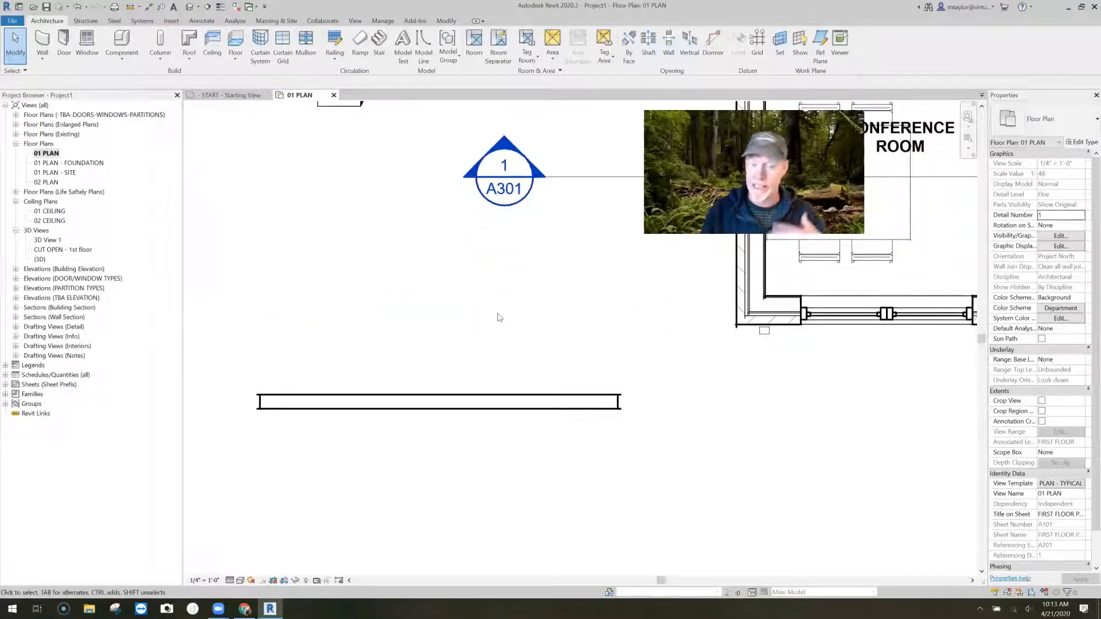
left_click(471, 408)
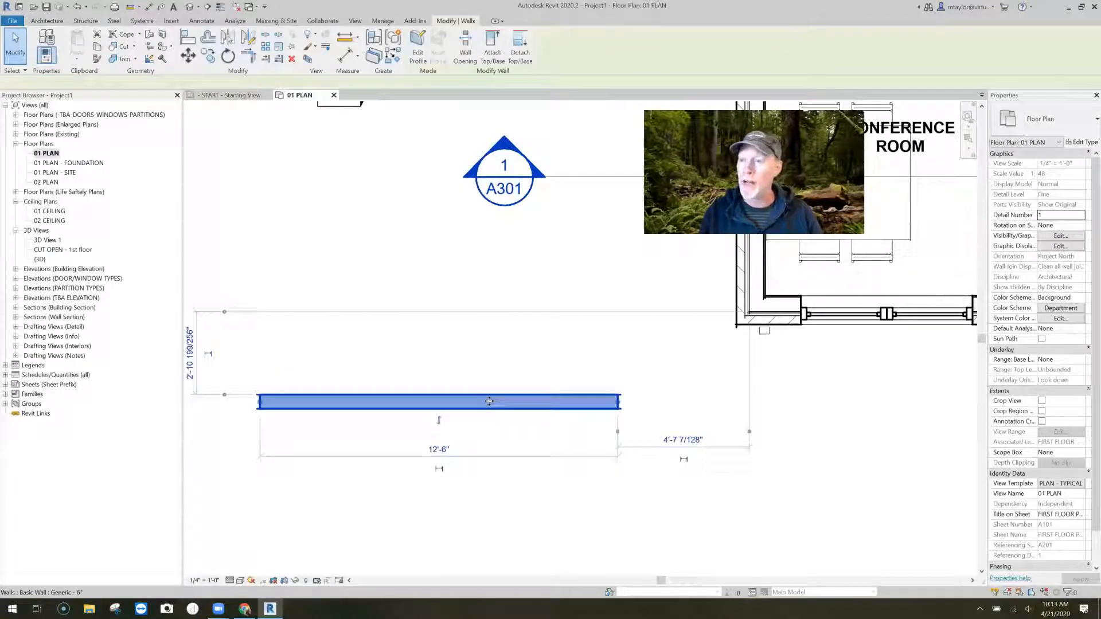
left_click(1086, 141)
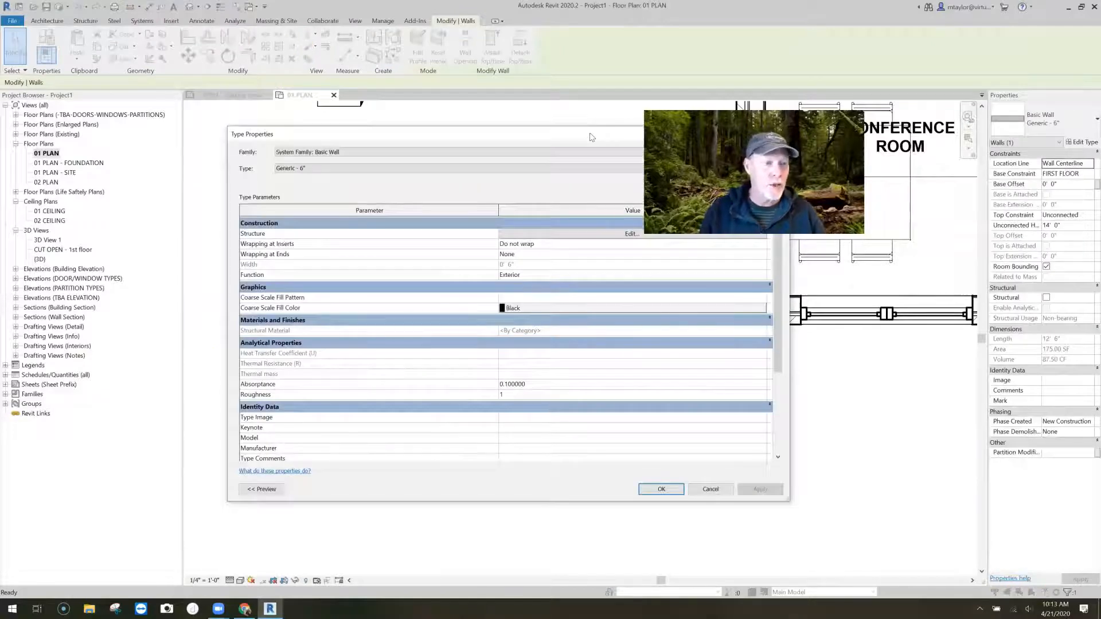
left_click_drag(592, 138, 444, 111)
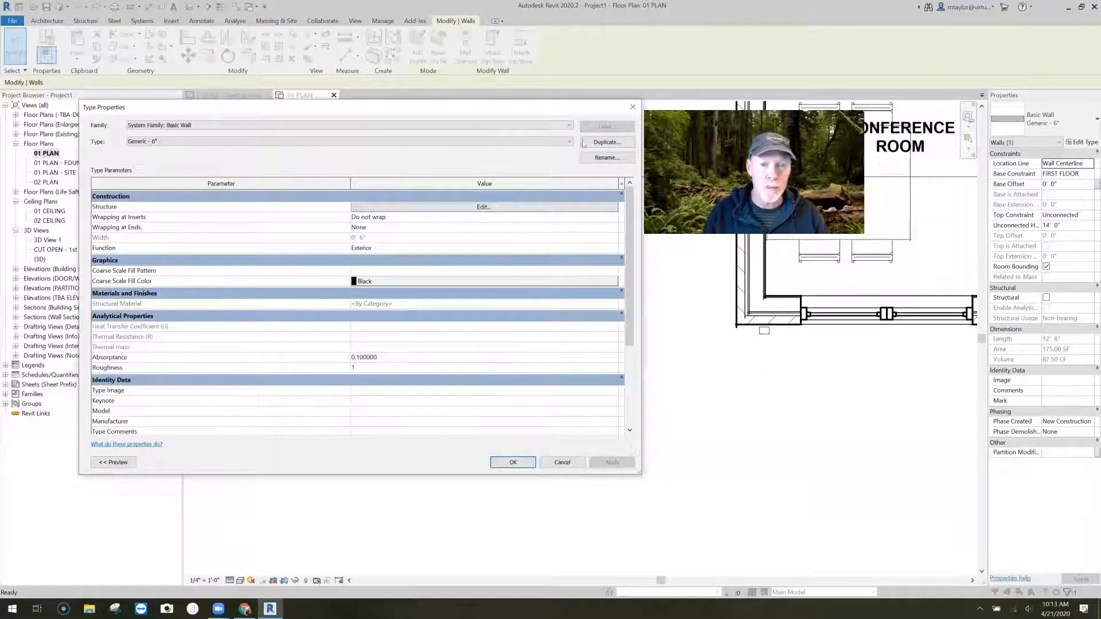
left_click(609, 143)
type("Board and Ba")
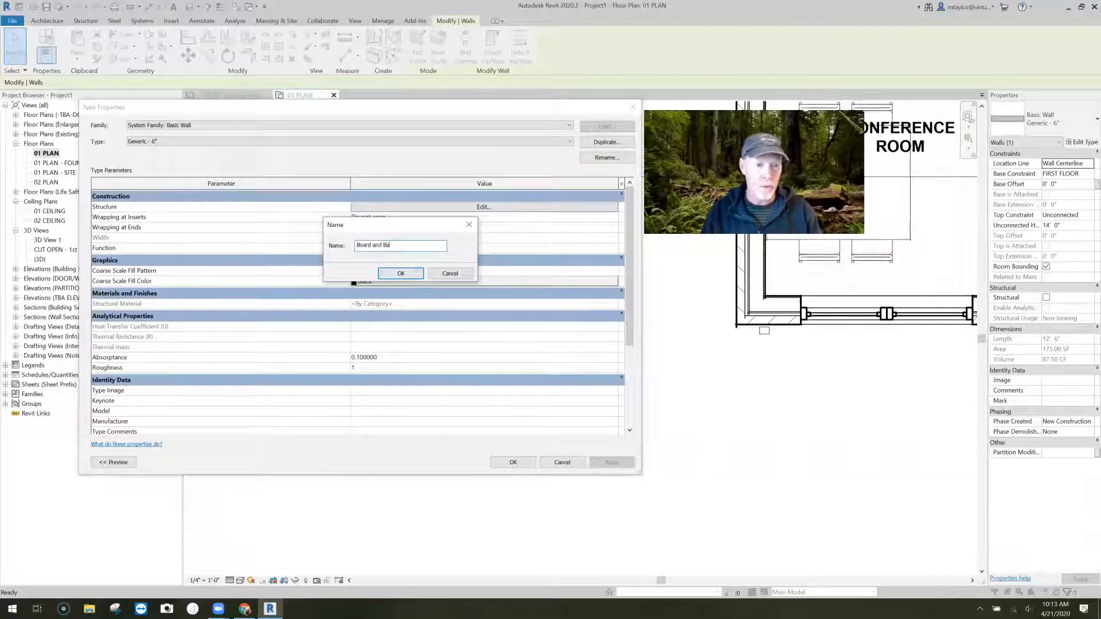
type("tten")
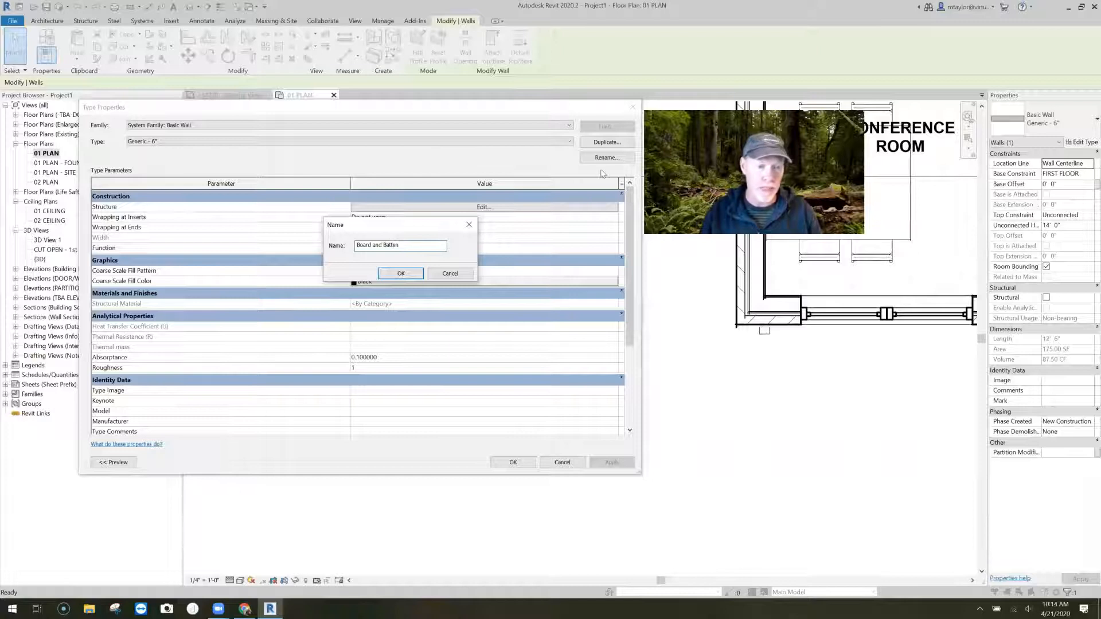
left_click(401, 273)
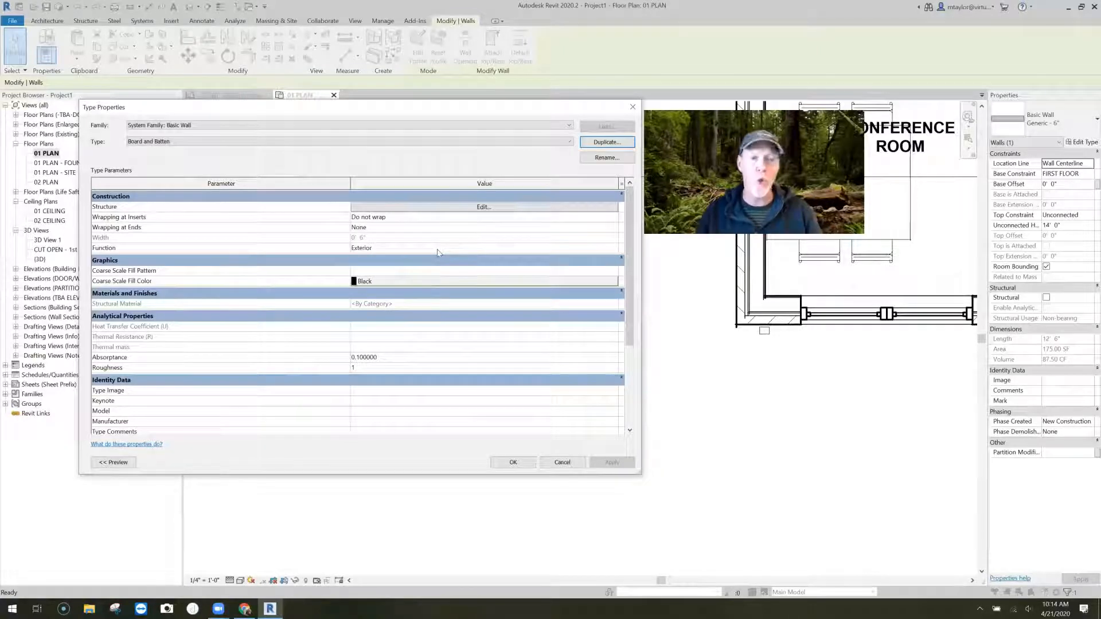
- In the type's layer assembly, give the Structure layer the material Masonry - Concrete Masonry Units - 8" and a thickness of 7 5/8"
left_click(482, 208)
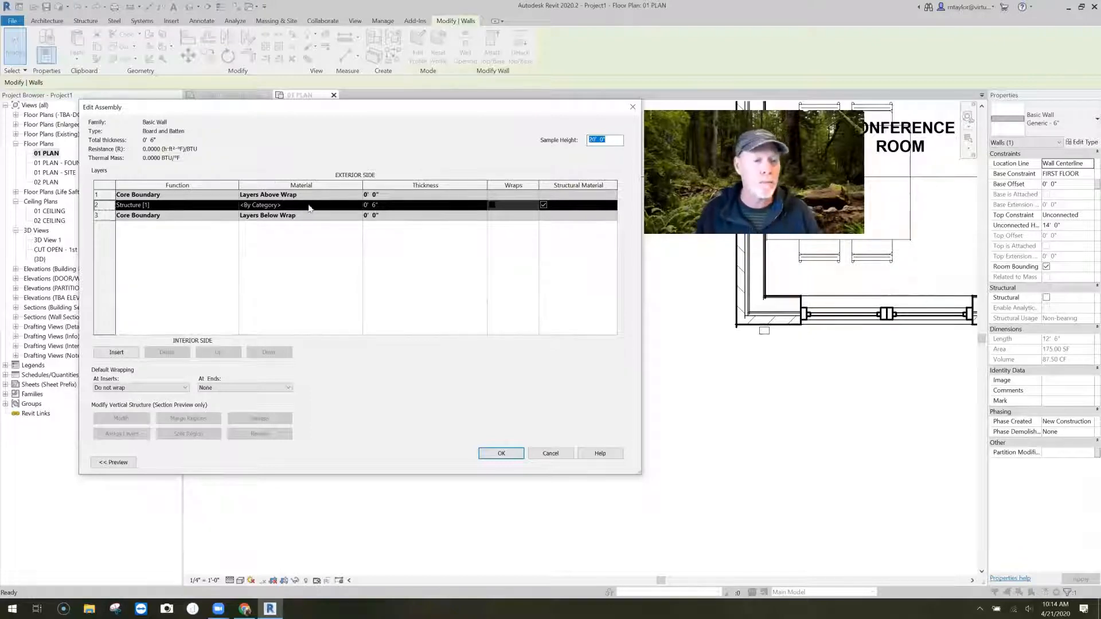
left_click(357, 205)
left_click(358, 205)
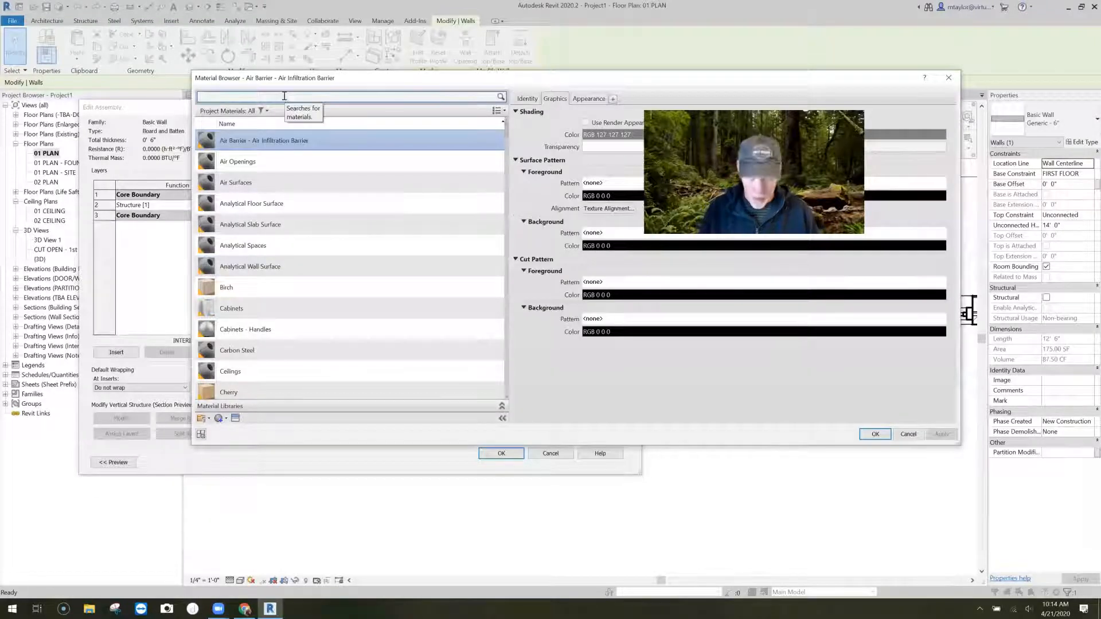
type("cmu")
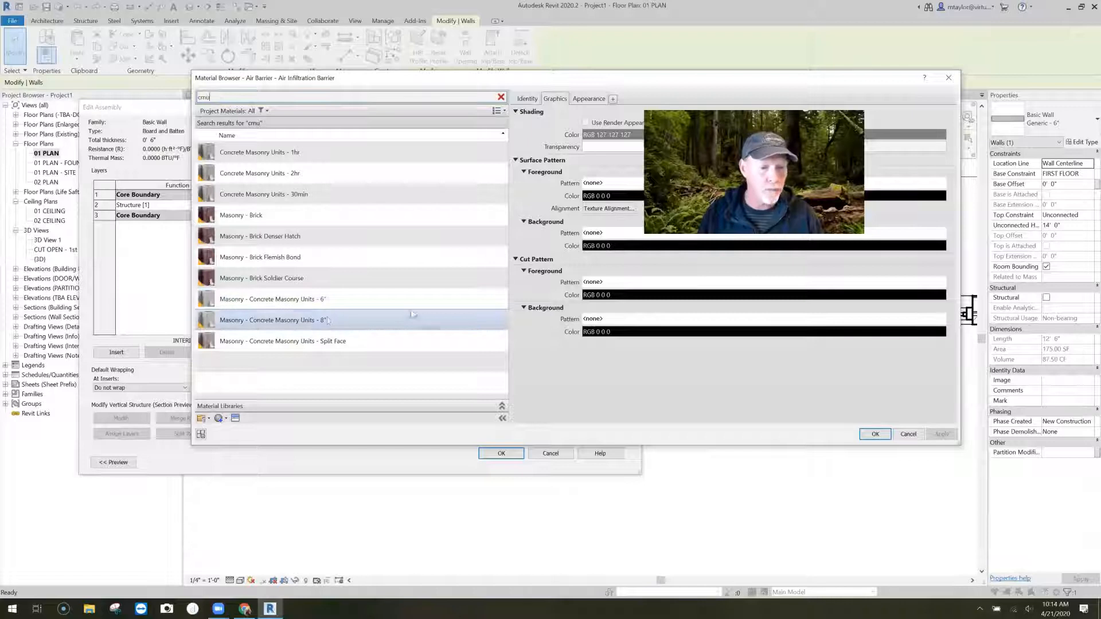
left_click(413, 316)
left_click(875, 434)
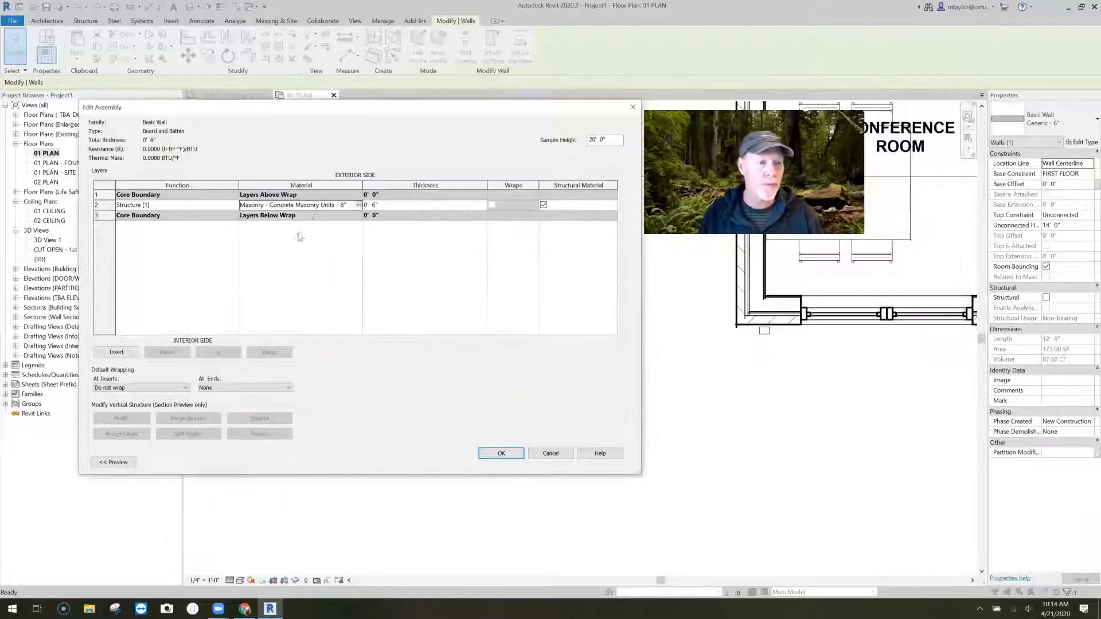
left_click(380, 205)
type("7 5/8\"")
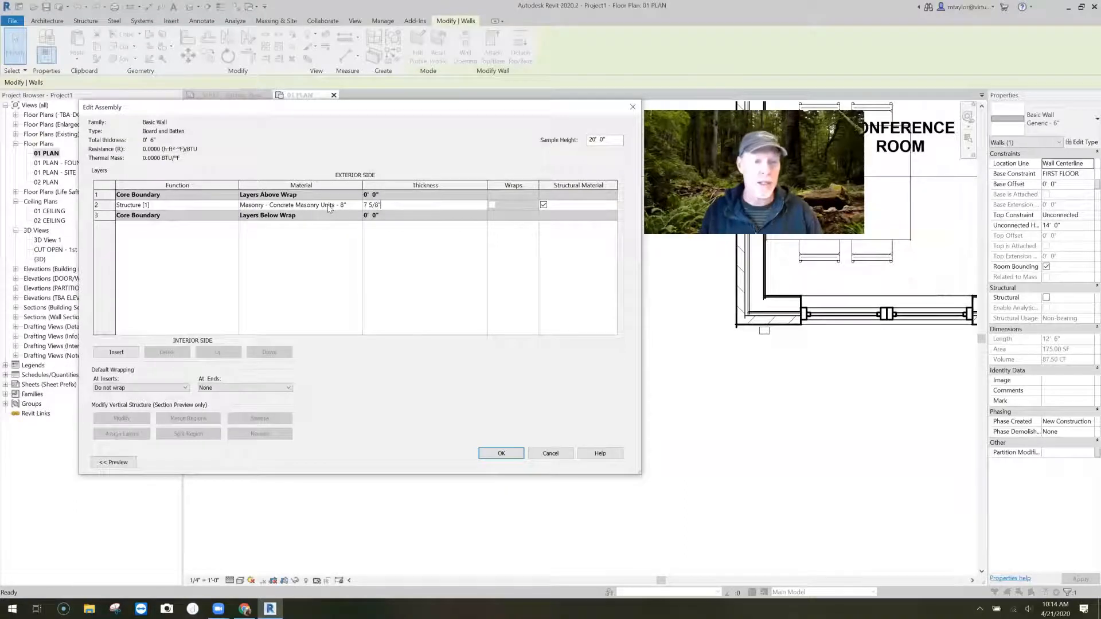
left_click(318, 261)
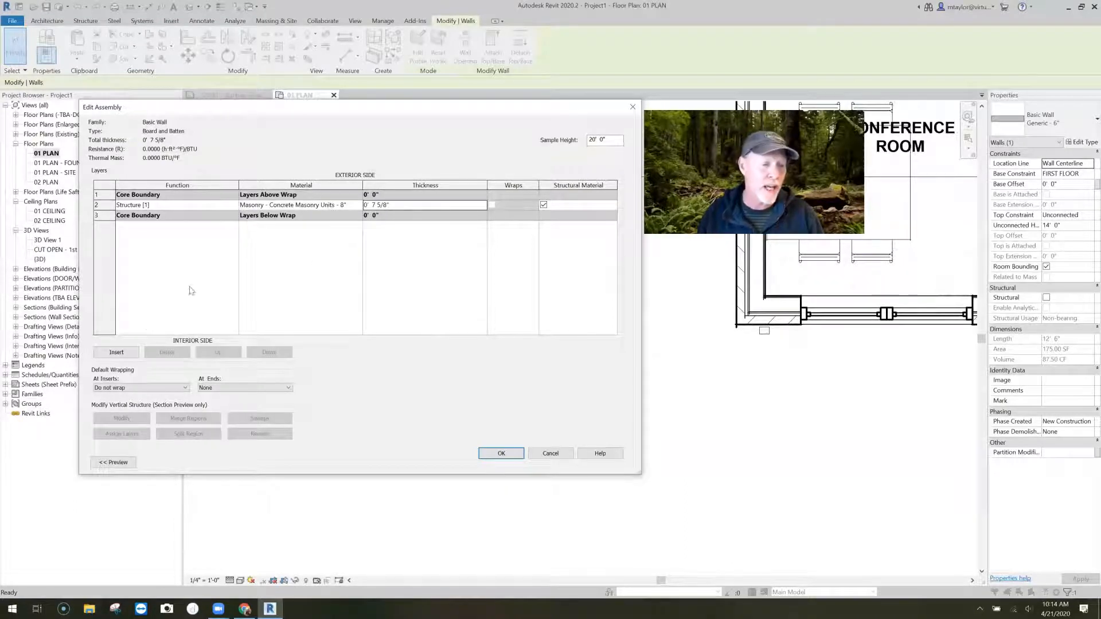
- Insert a layer on the exterior side of the core boundary and set its function to Substrate [2]
left_click(116, 352)
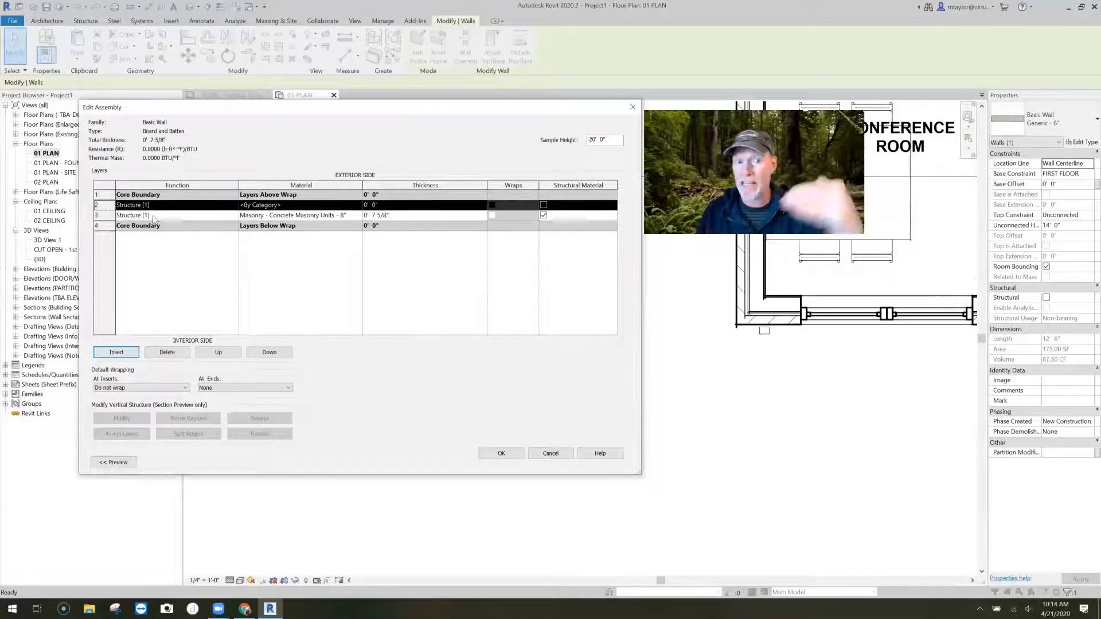
left_click(219, 352)
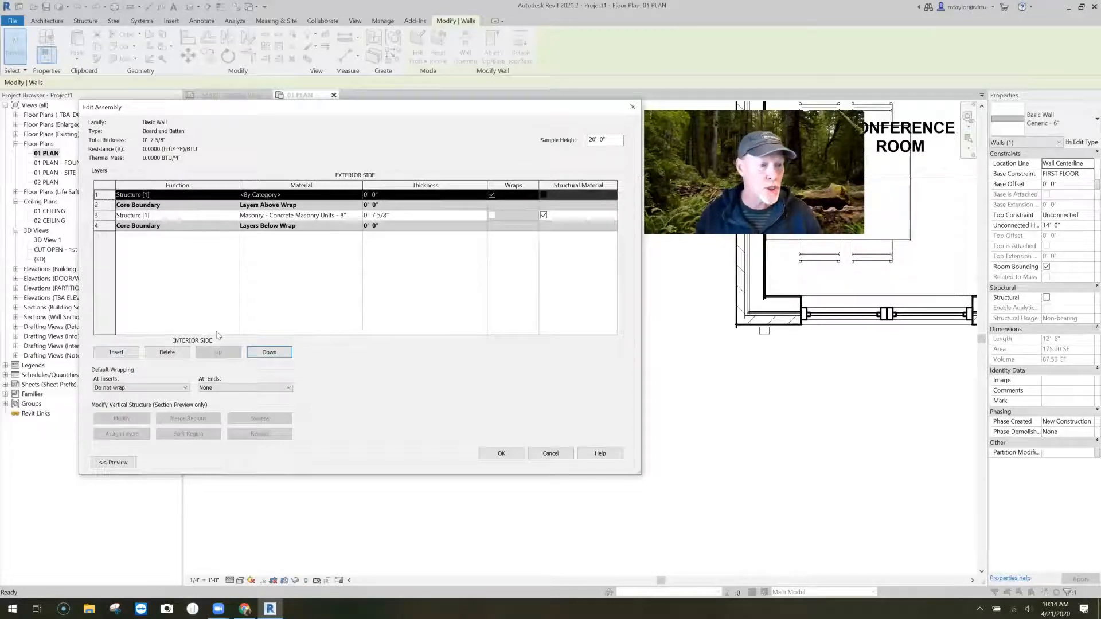
left_click(234, 195)
left_click(150, 212)
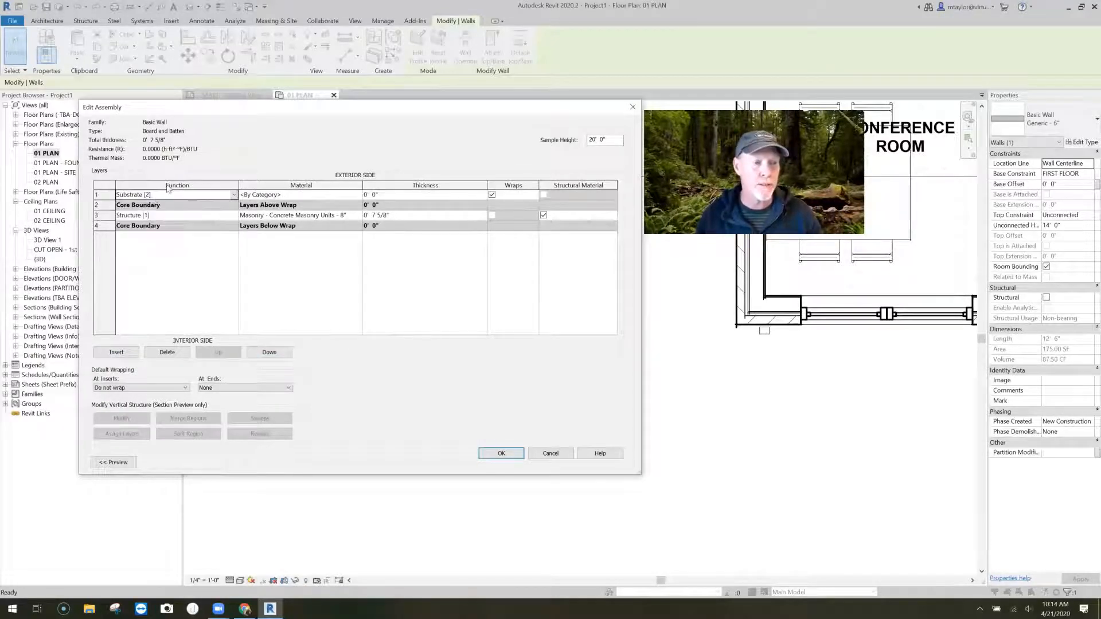
- Give the Substrate layer the Metal - Furring material and a thickness of 1.5"
left_click(360, 195)
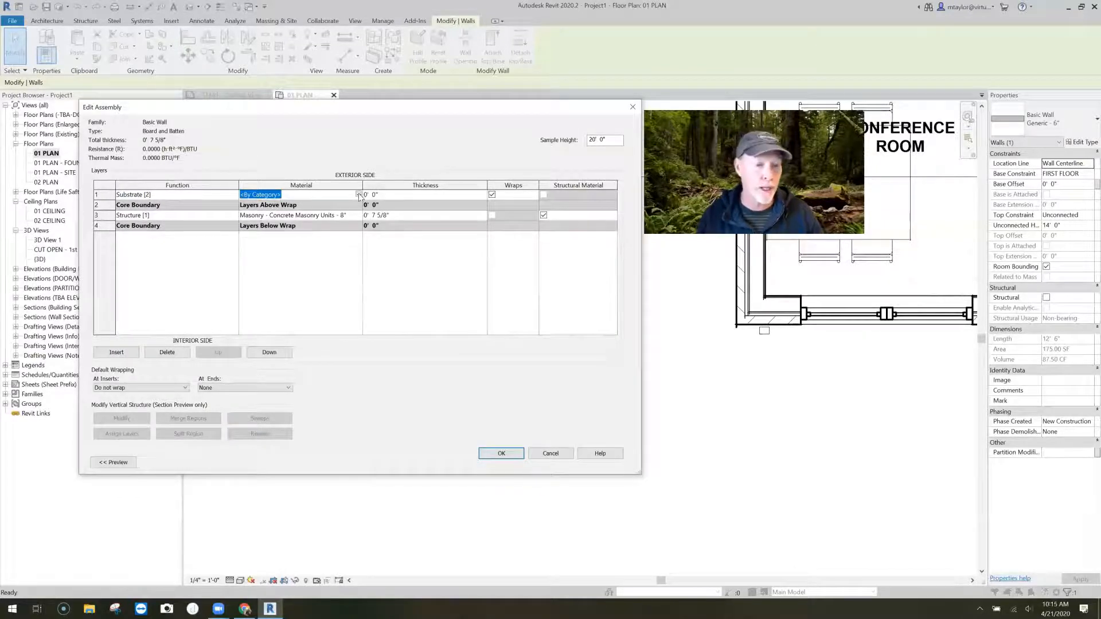
left_click(359, 194)
left_click(358, 195)
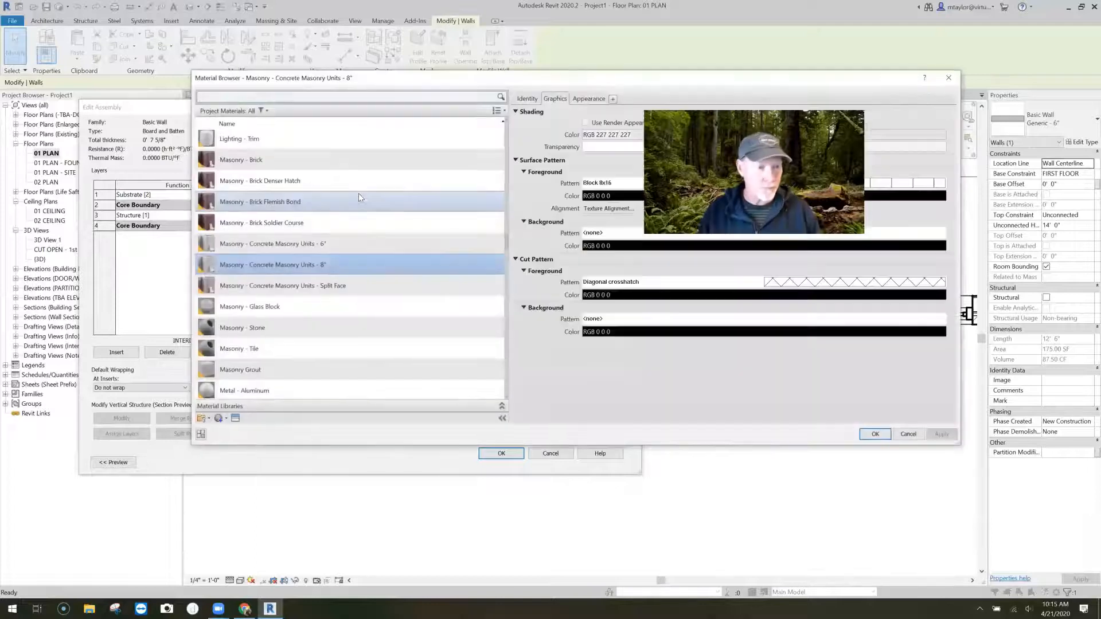
type("fur")
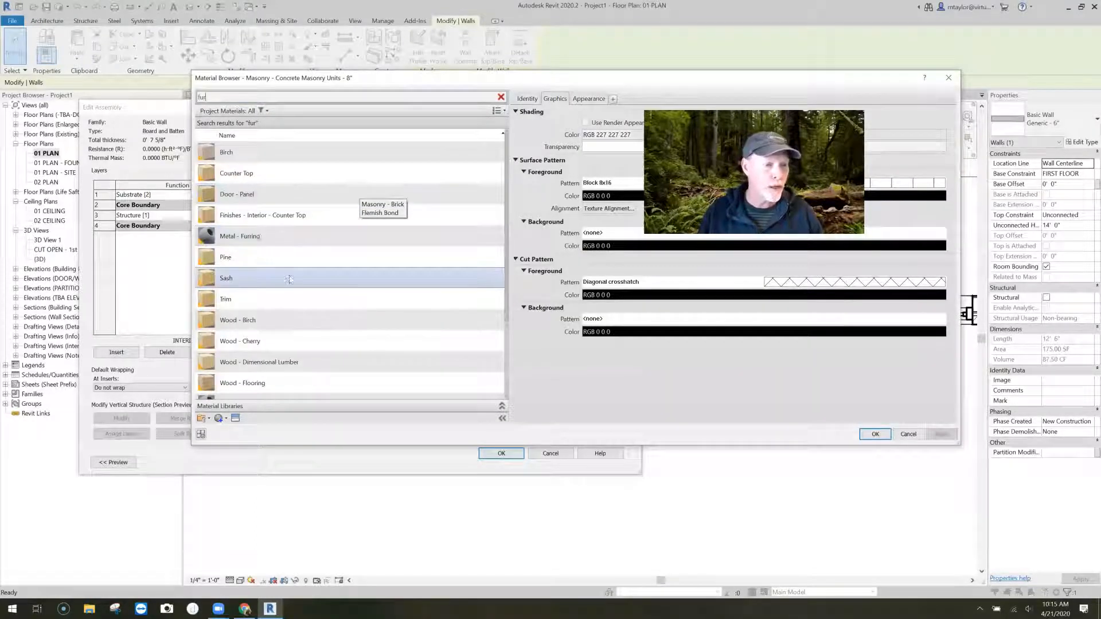
left_click(282, 240)
left_click(875, 434)
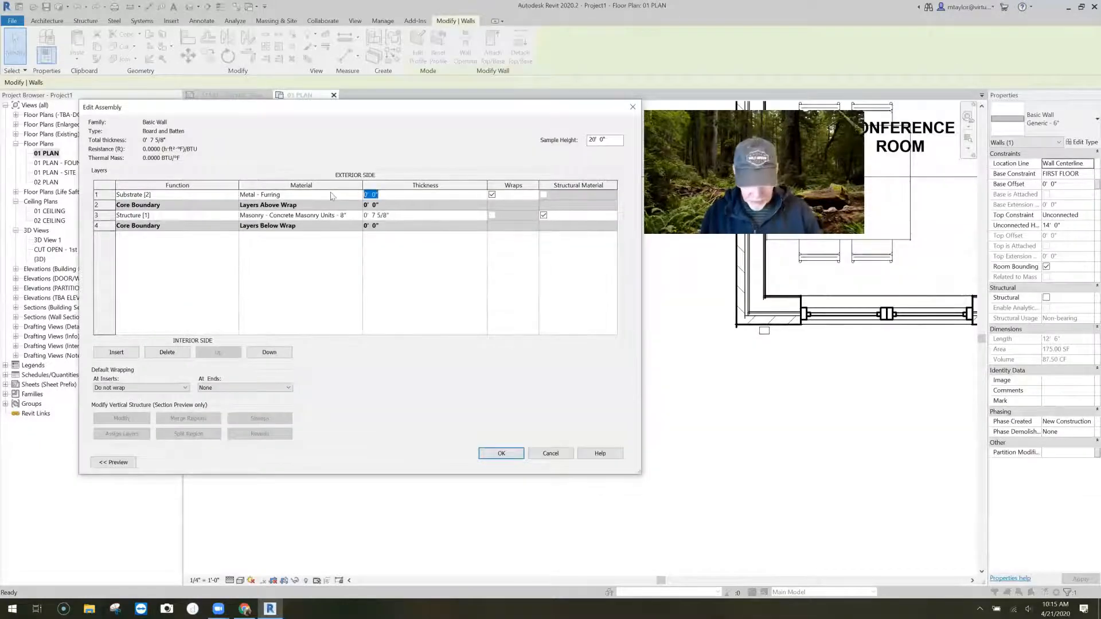
type("1.5\"")
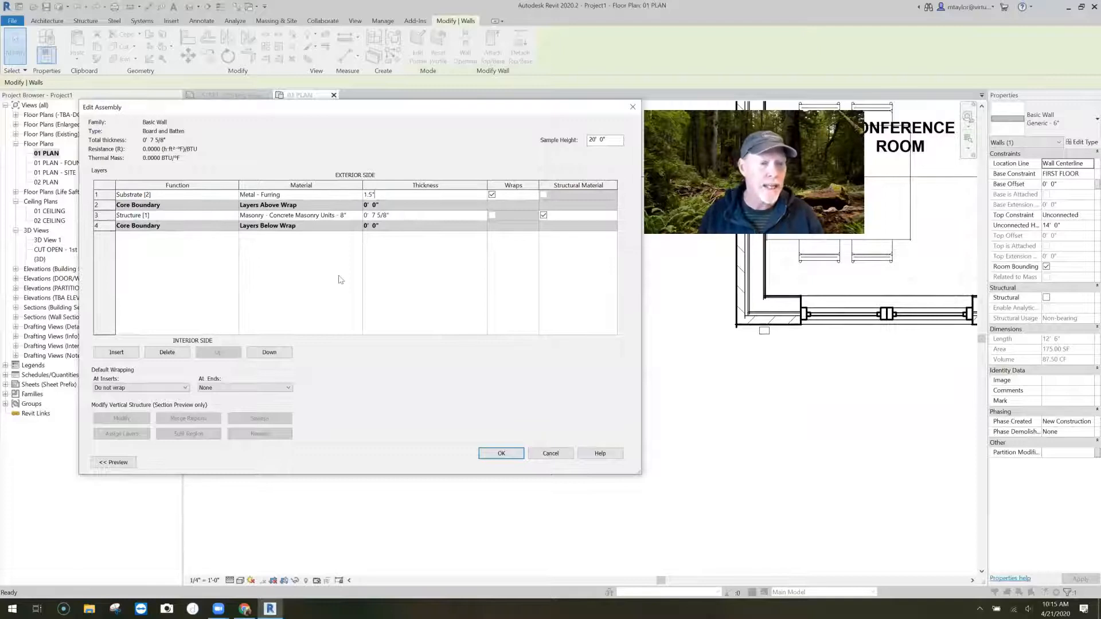
left_click(300, 279)
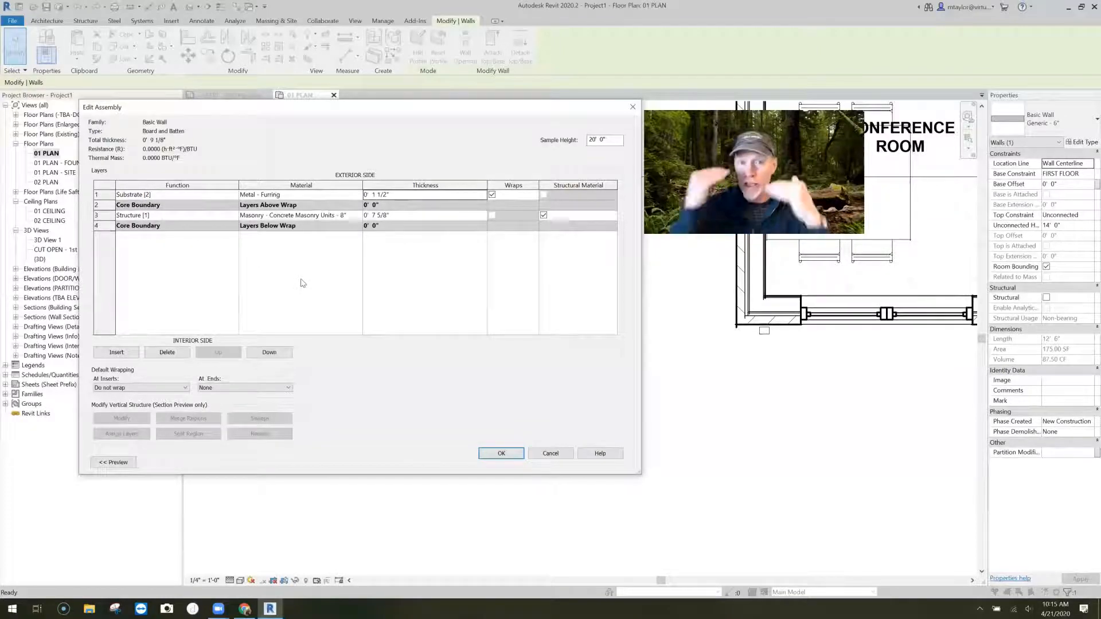
- Insert a layer on the exterior side of the Substrate and set its function to Finish 1 [4]
left_click(114, 353)
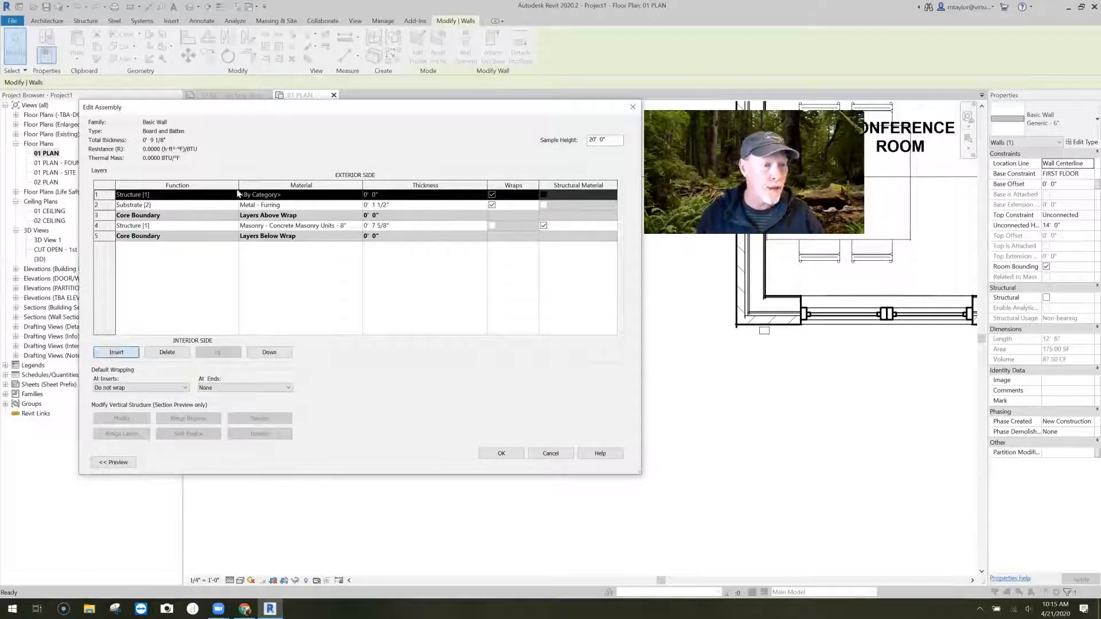
left_click(234, 195)
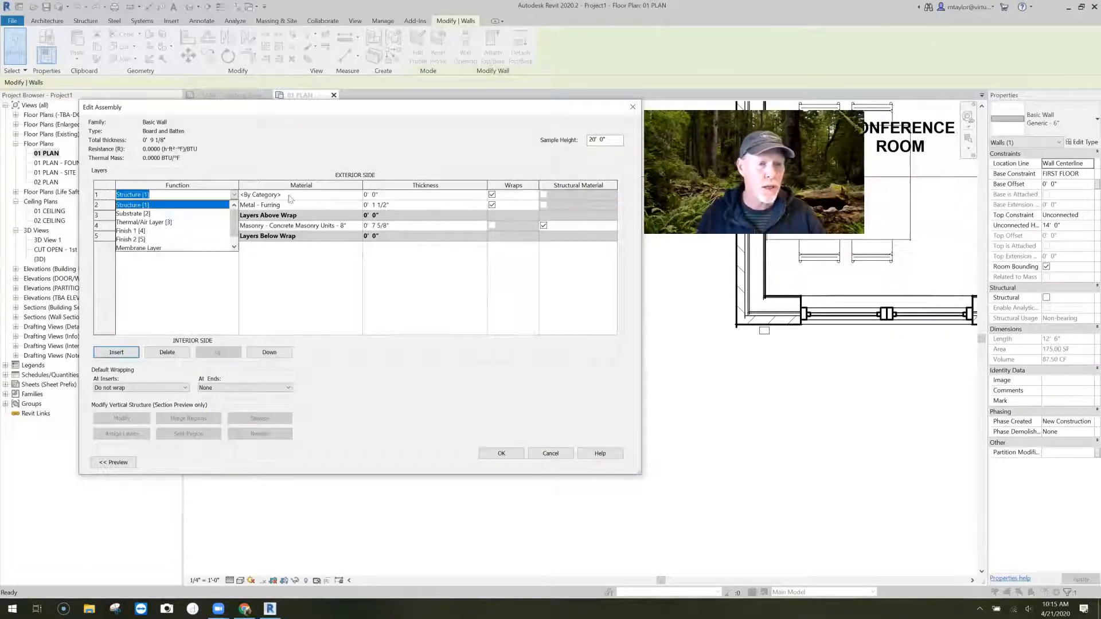
left_click(171, 229)
- Open the material selection for the Finish 1 layer and search the project materials for wood
left_click(359, 195)
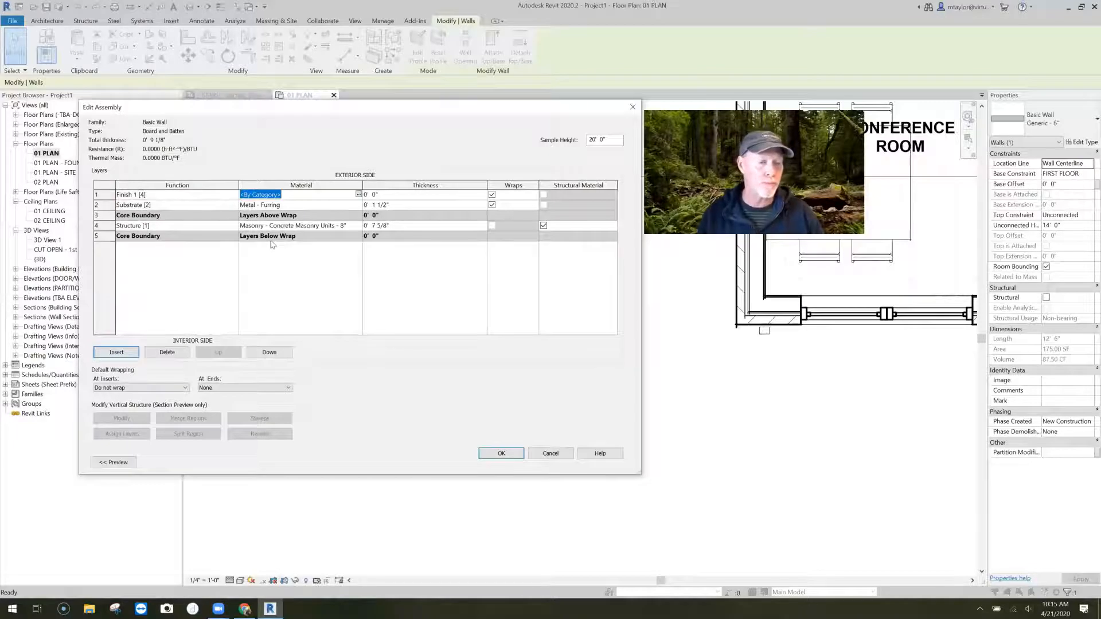
left_click(358, 195)
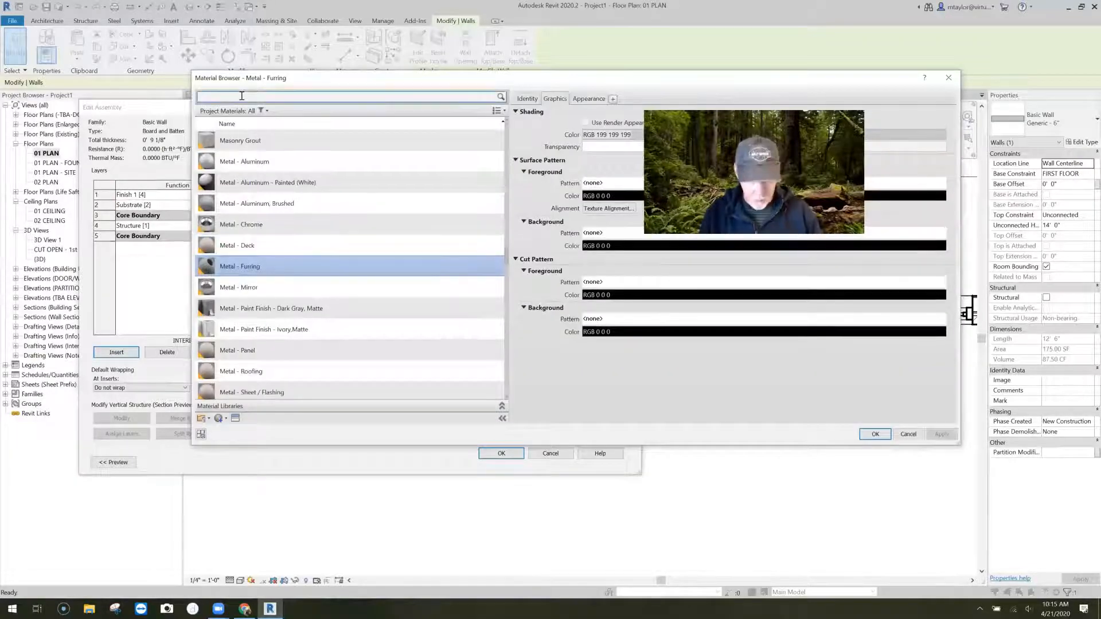
type("wood")
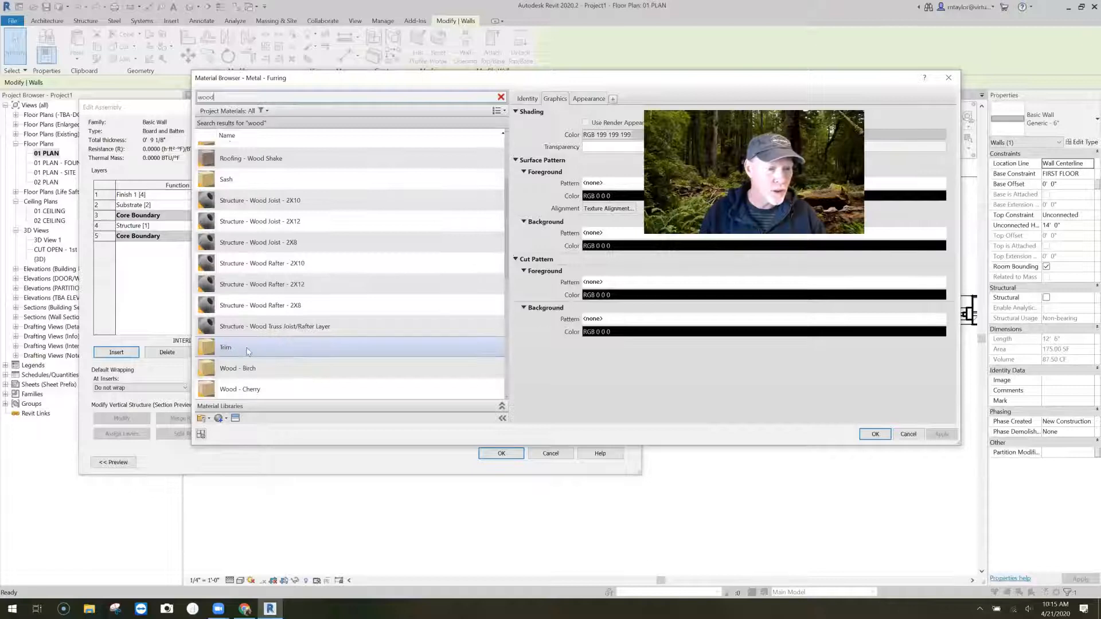
left_click(280, 198)
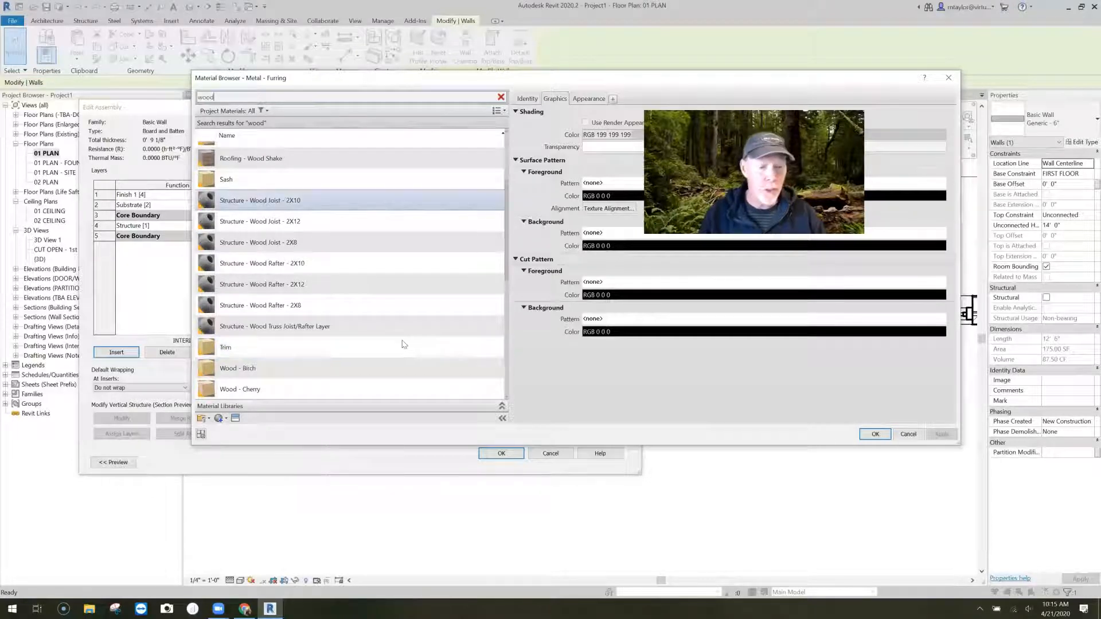
- Create a new material and rename it Boards for Board and Batten
left_click(226, 419)
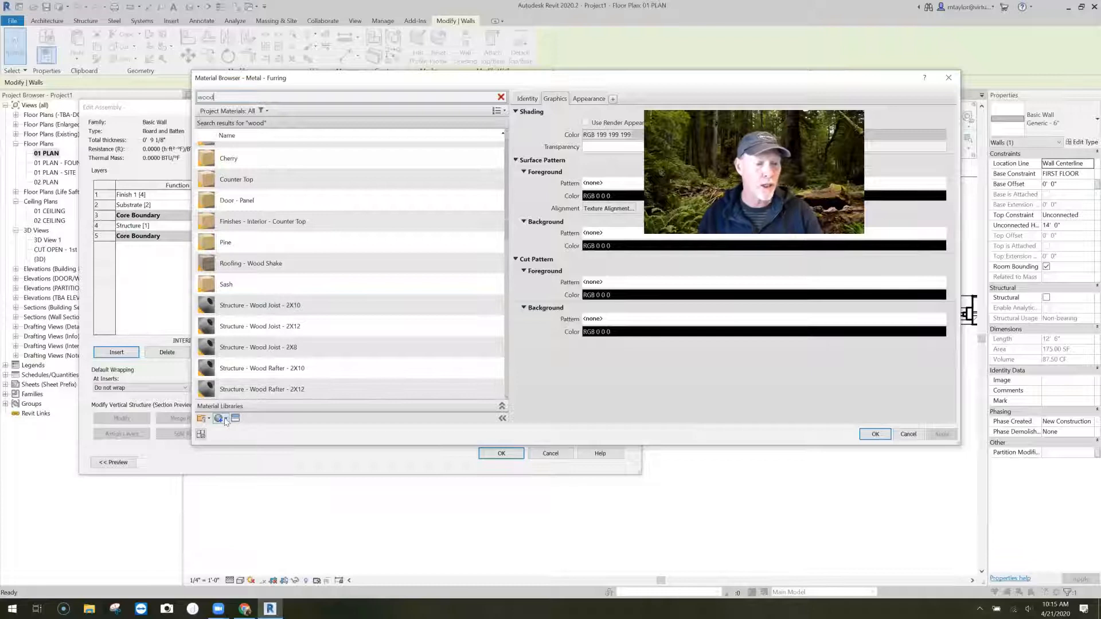
left_click(237, 430)
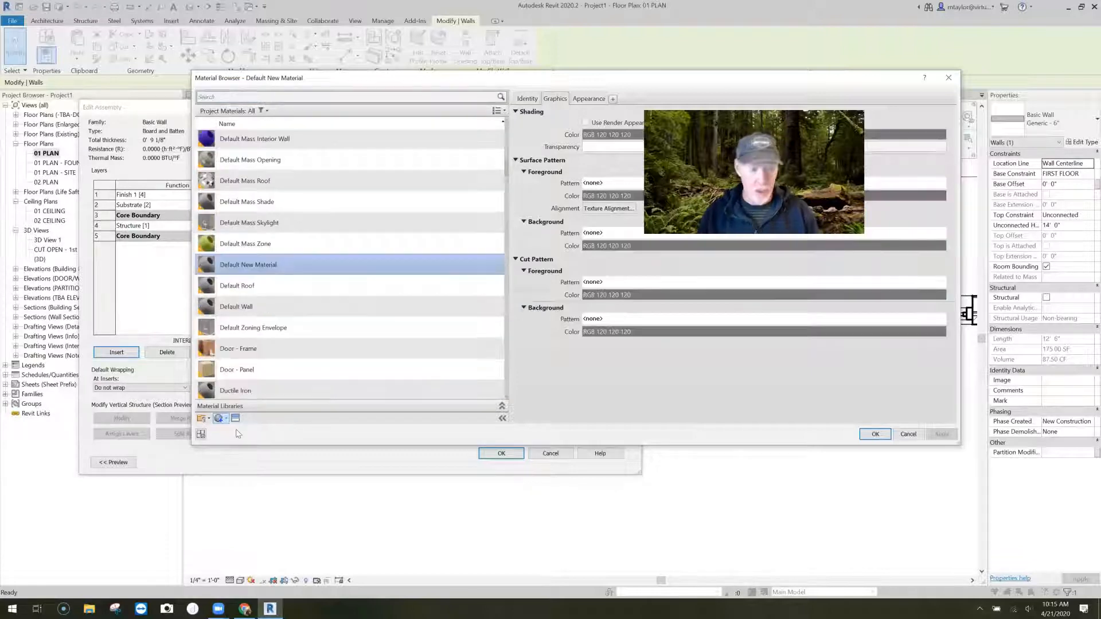
right_click(280, 266)
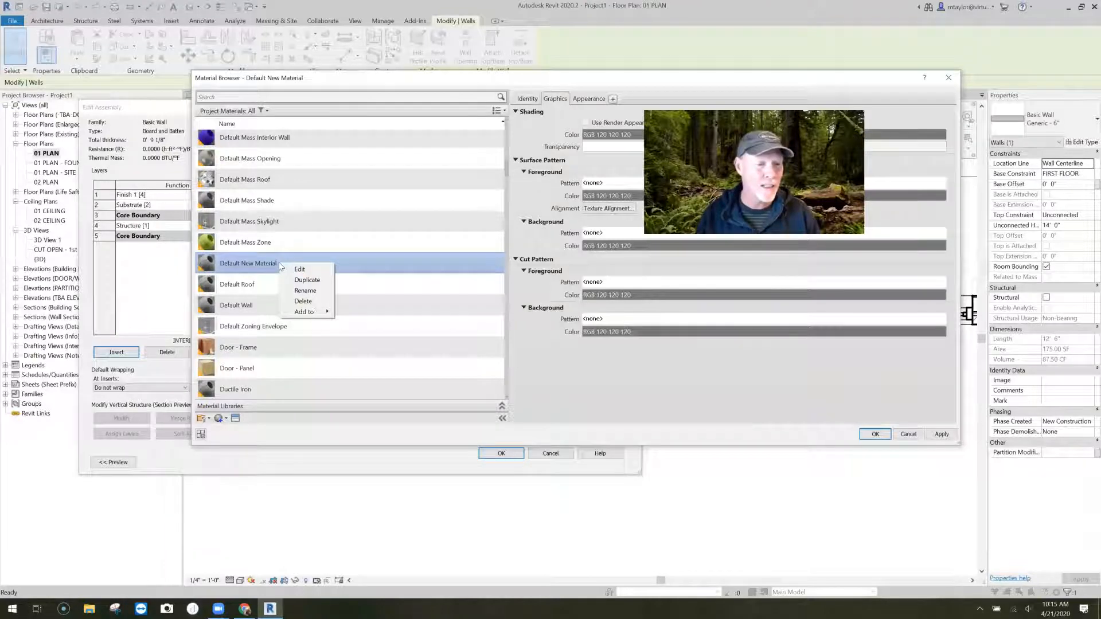
left_click(306, 291)
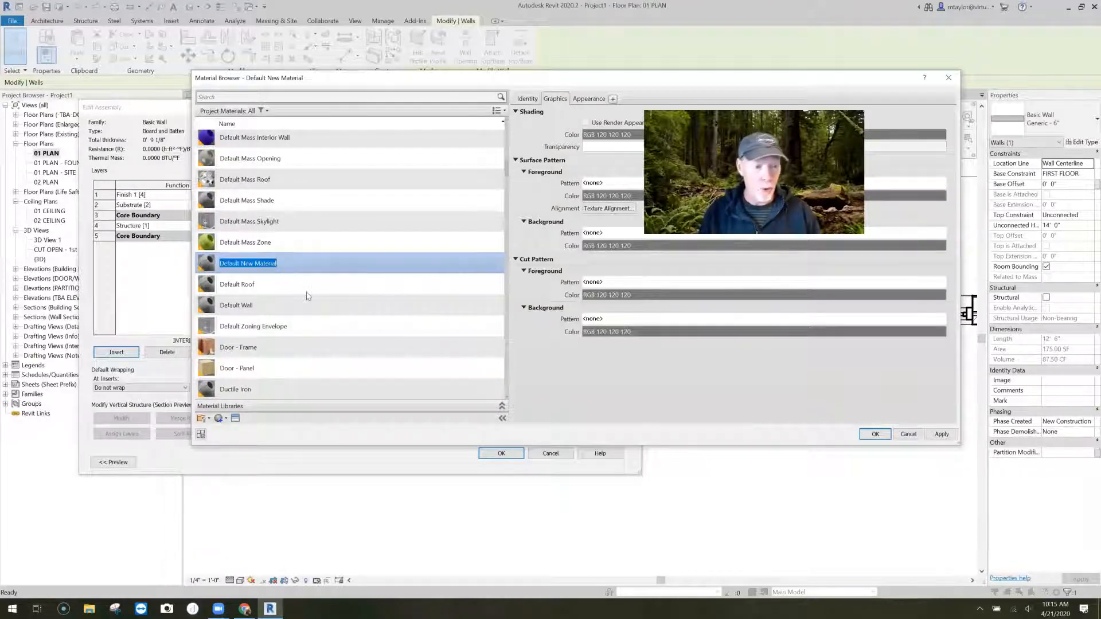
type("Boards ")
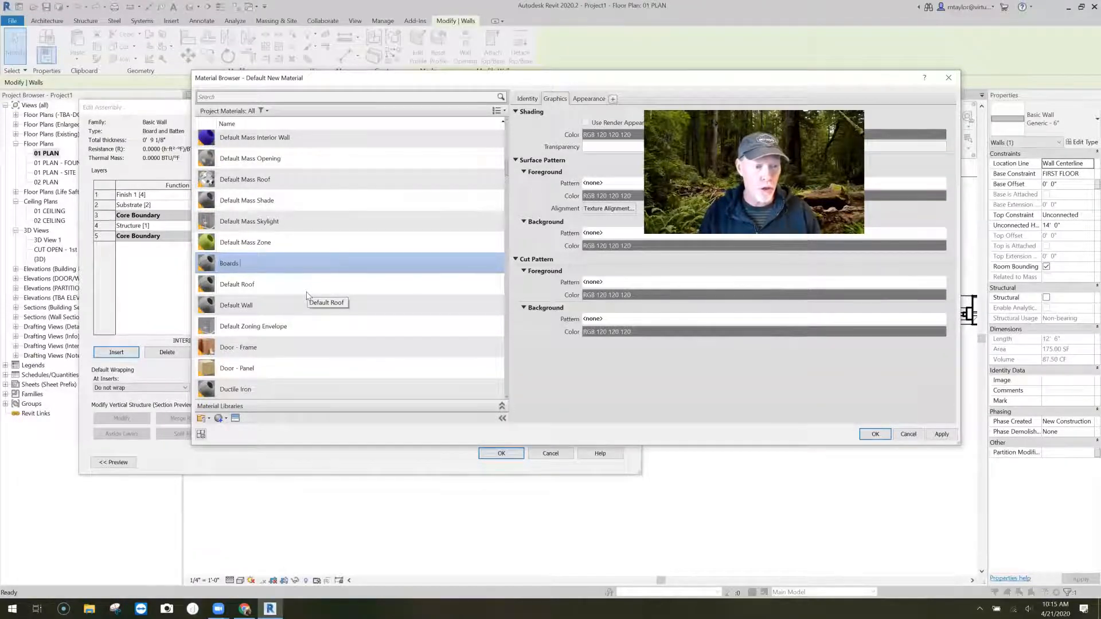
type("for Board ")
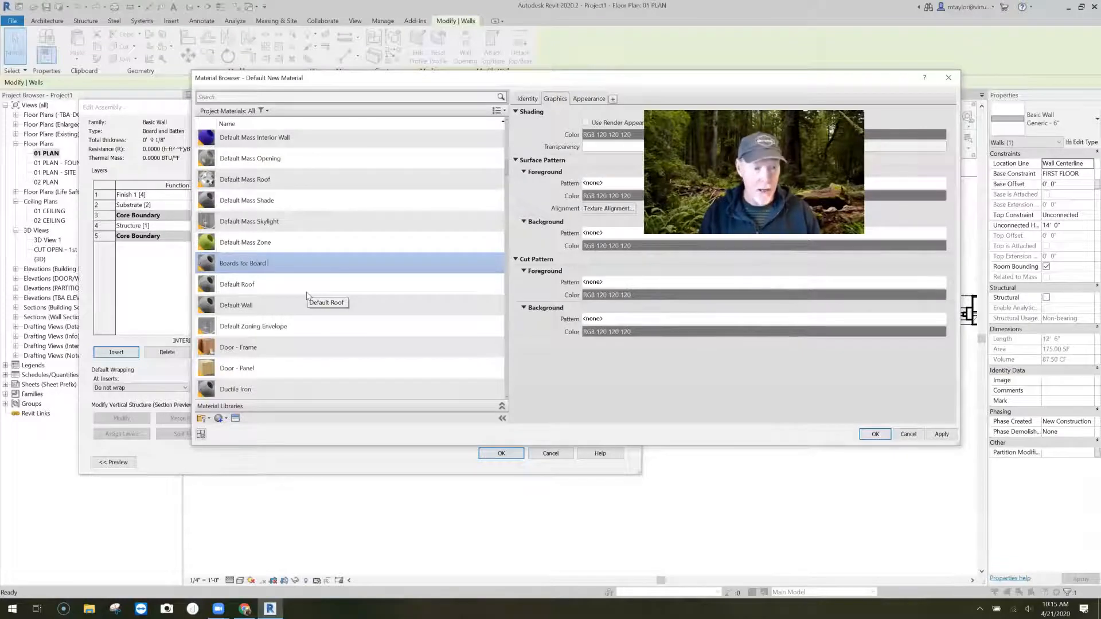
type("and Batten")
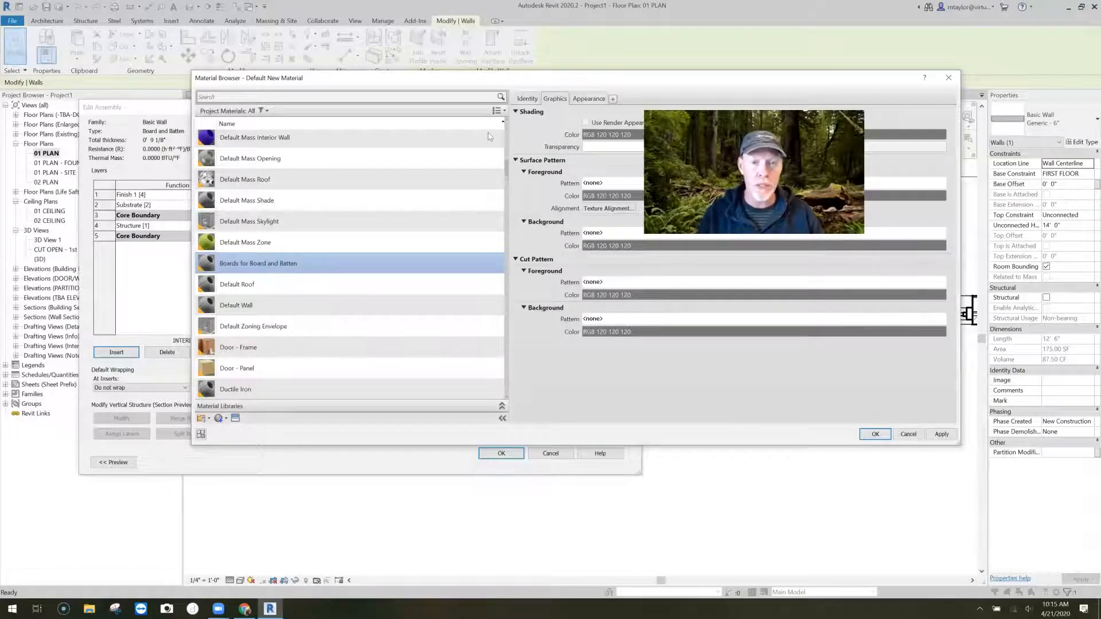
- Set the new material's shading color to tan, RGB 217 188 111
left_click_drag(711, 79, 545, 82)
left_click_drag(798, 94, 409, 92)
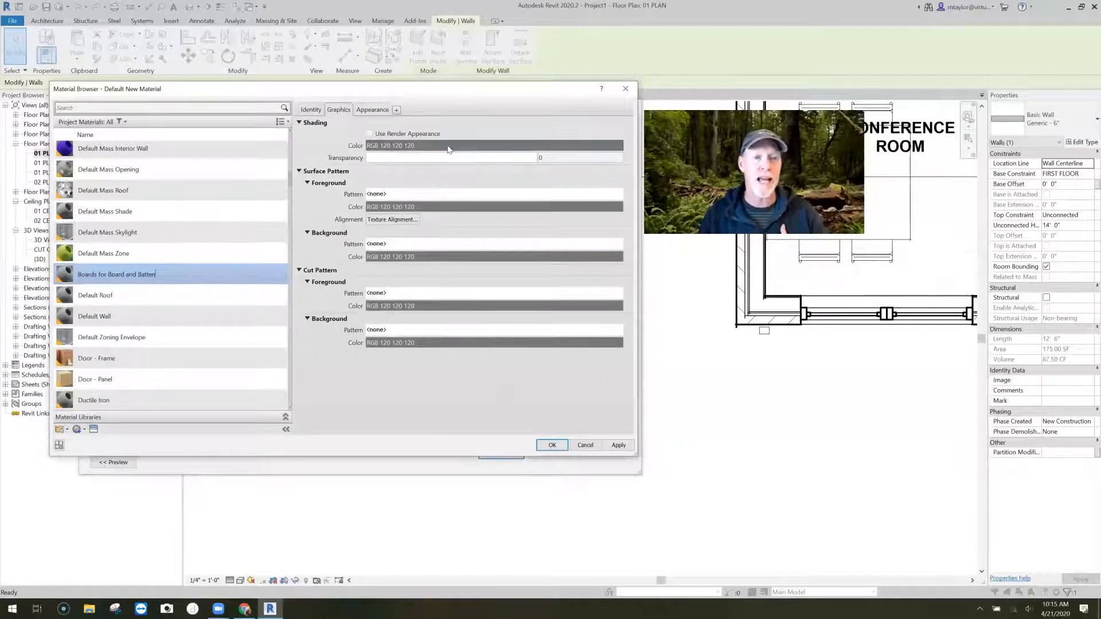
left_click(423, 148)
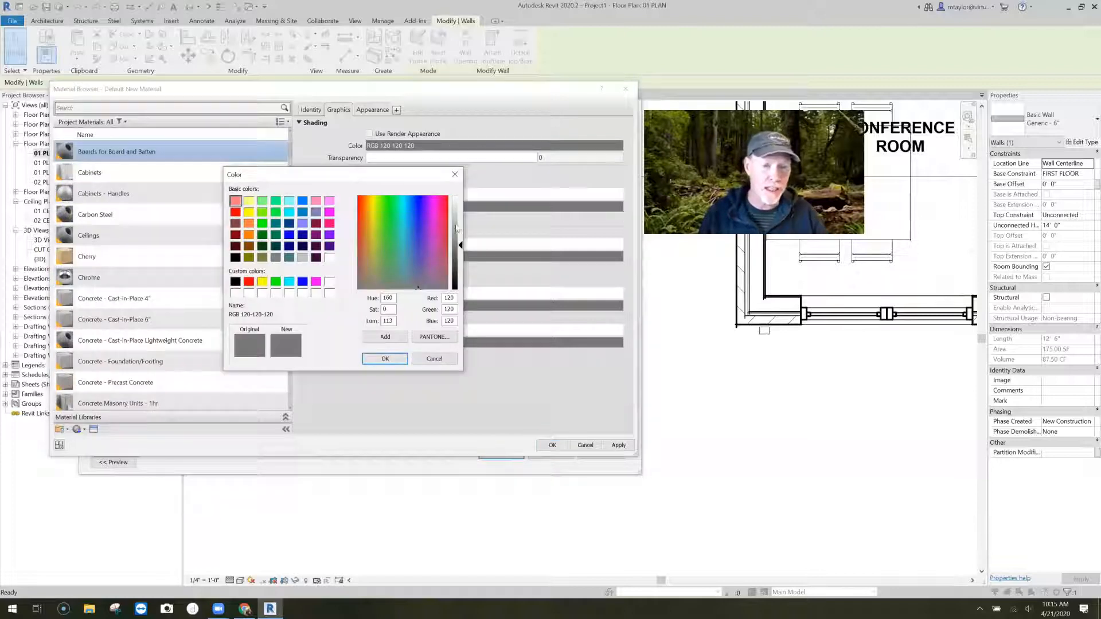
left_click(369, 235)
left_click(458, 229)
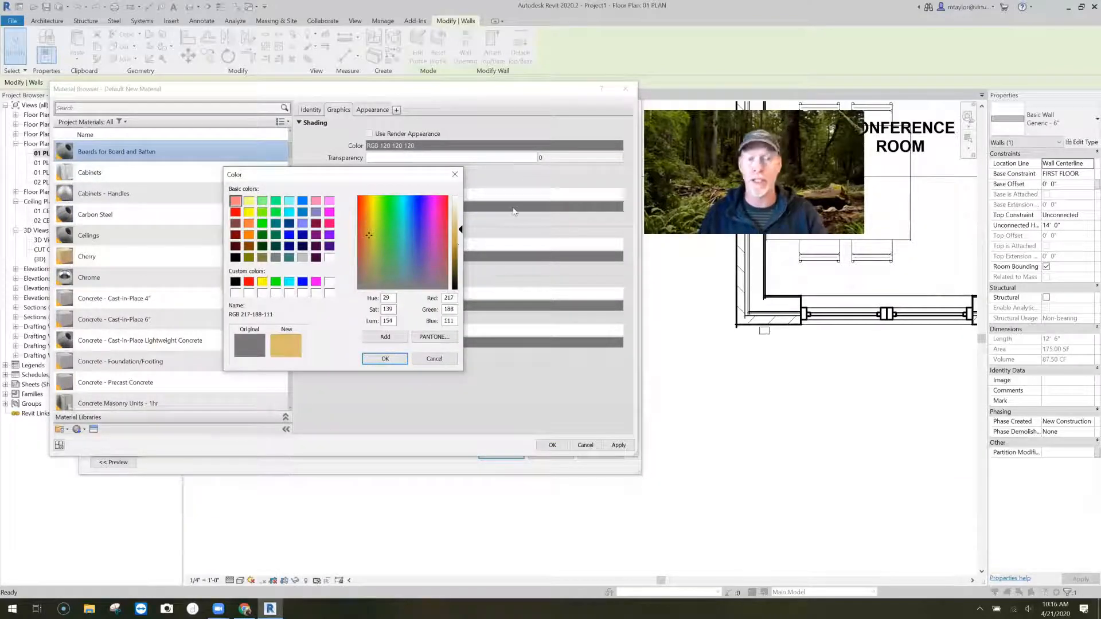
key("Return")
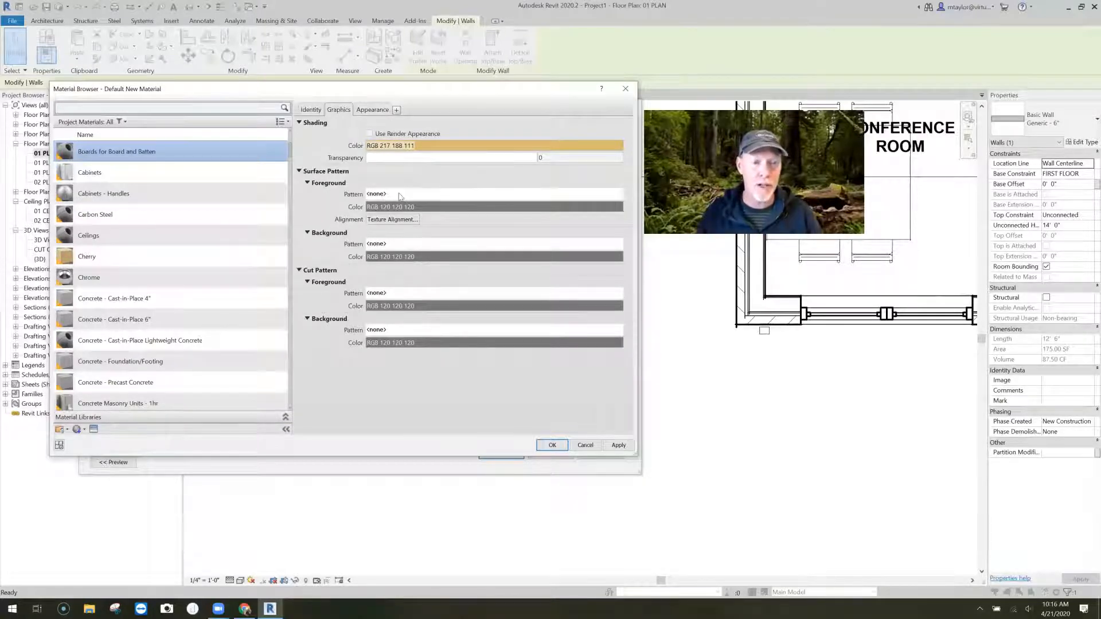
- Start a new custom fill pattern of the Model type for the material's foreground surface pattern
left_click(426, 194)
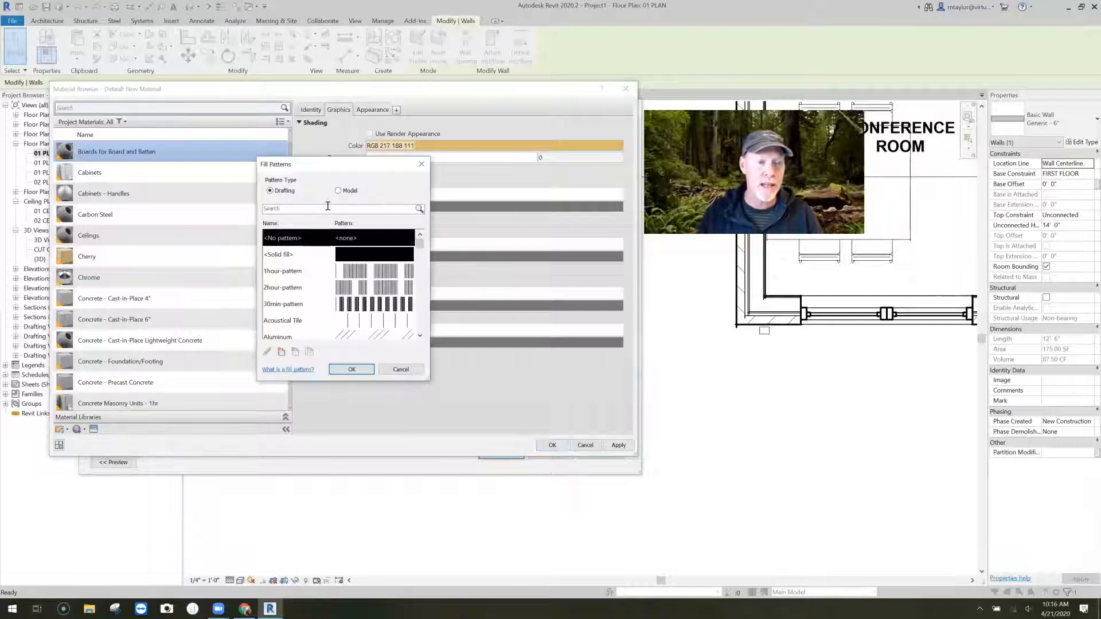
left_click_drag(342, 168, 405, 136)
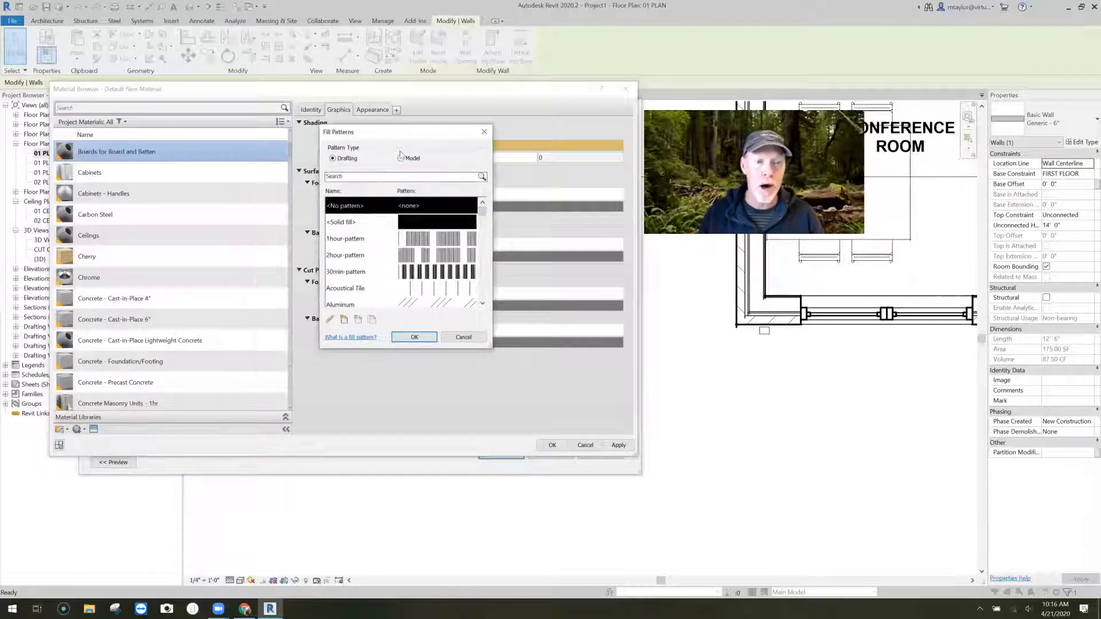
left_click(401, 159)
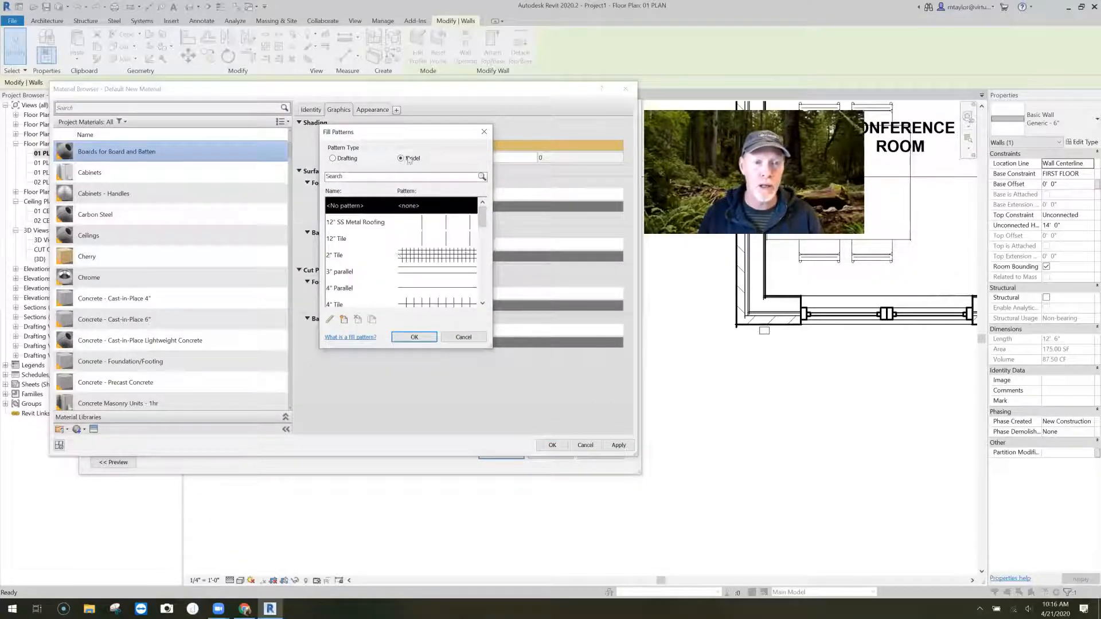
left_click(344, 319)
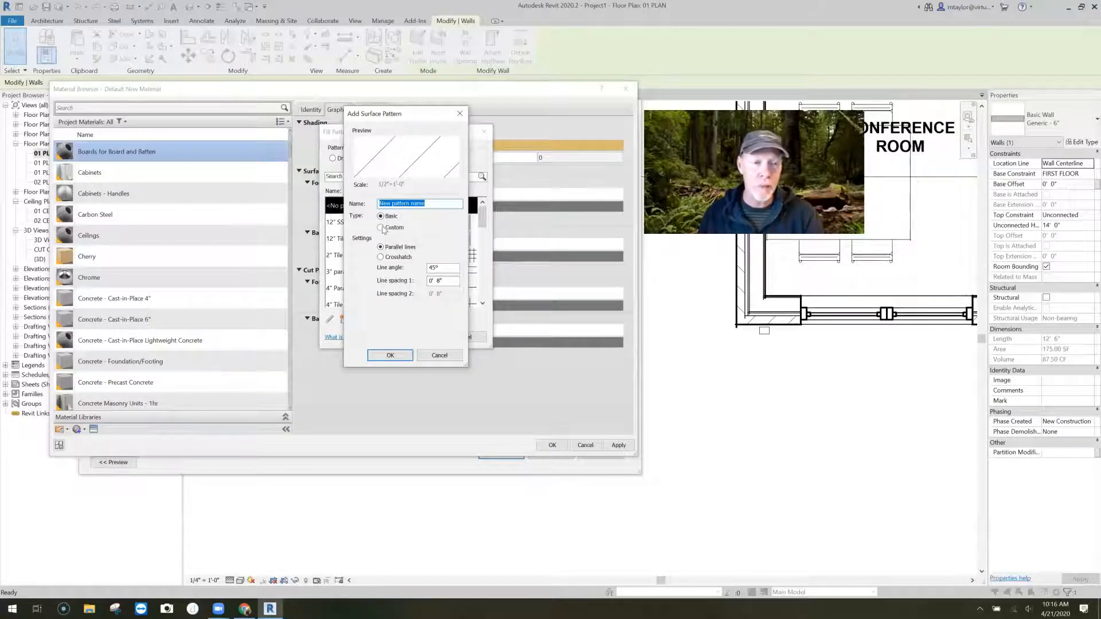
left_click(380, 228)
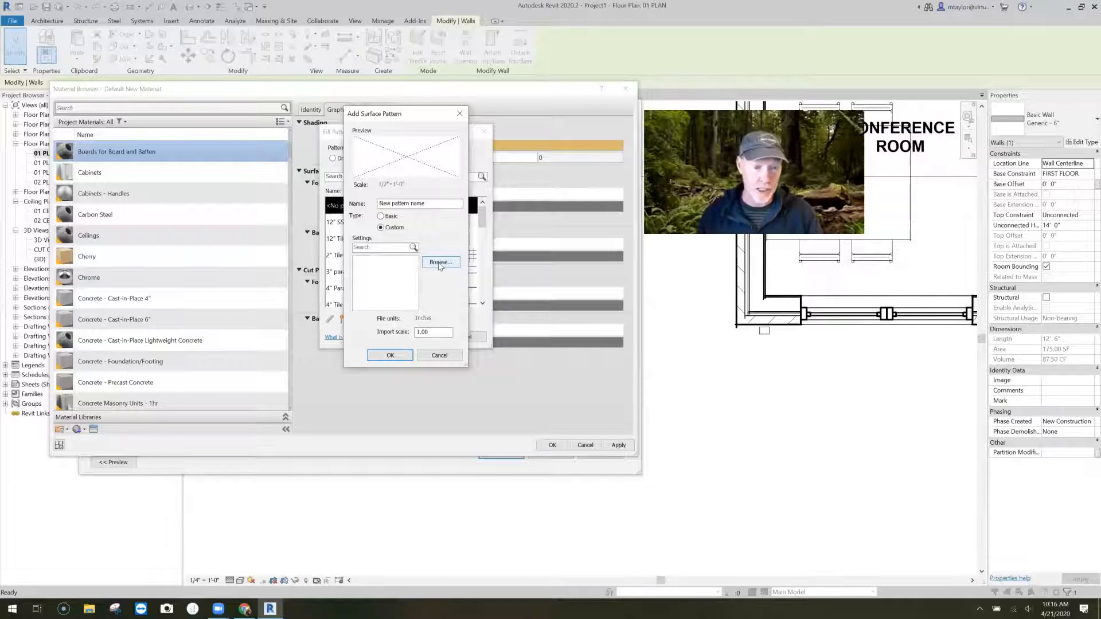
- Import BOARD-BATTEN_12IN-1X2.PAT from VBM Revit > CUSTOM CONTENT > Patterns as the surface pattern and apply the material to the Finish 1 layer
left_click(439, 263)
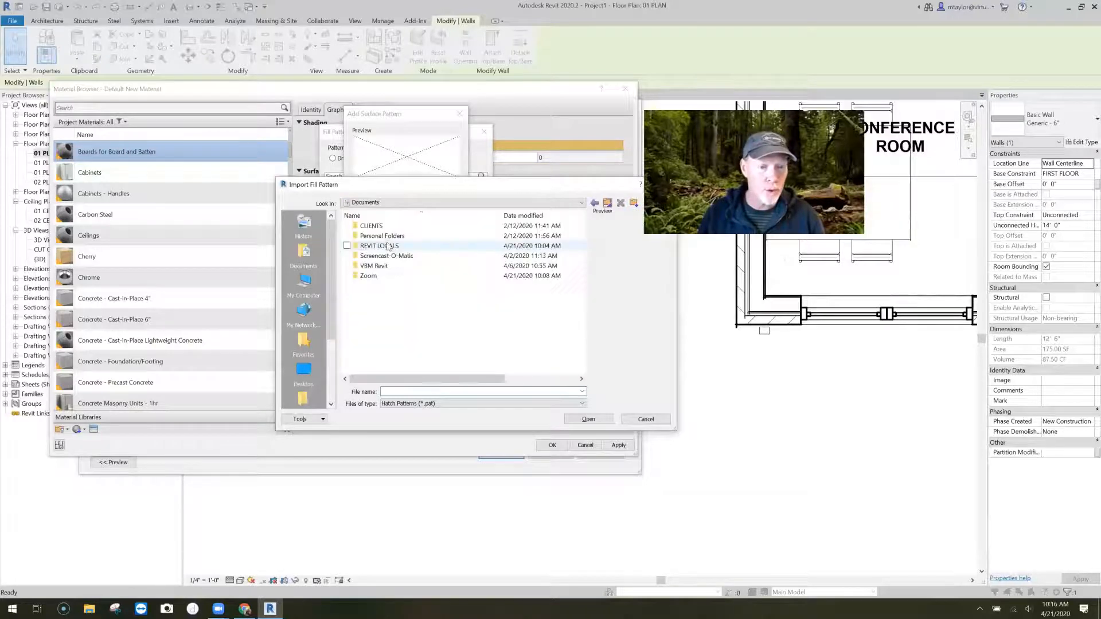
double_click(388, 265)
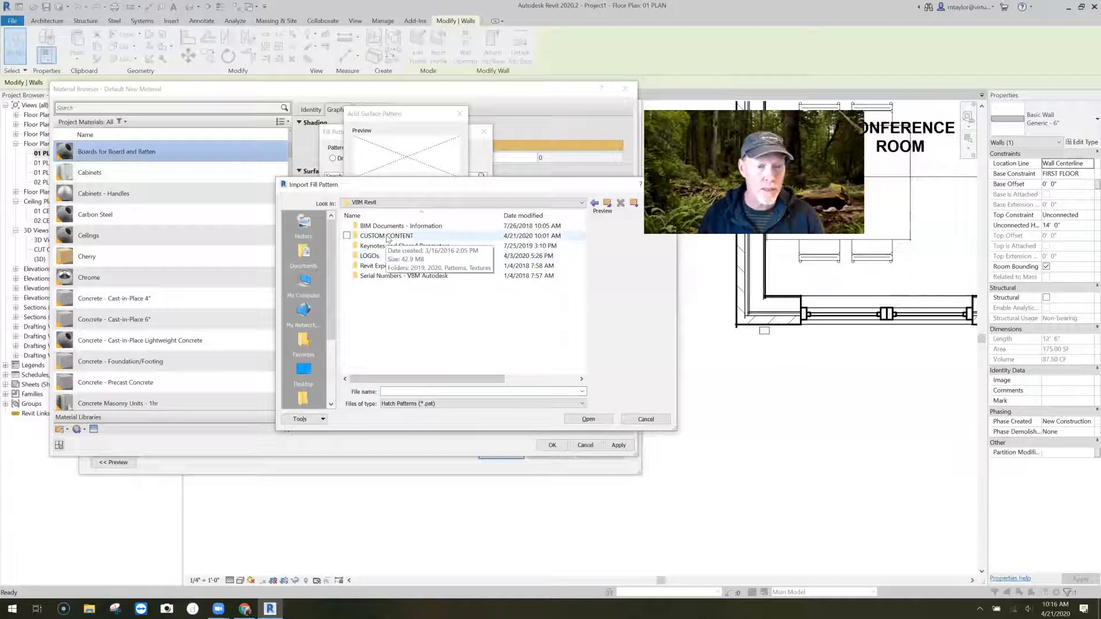
double_click(388, 237)
double_click(379, 246)
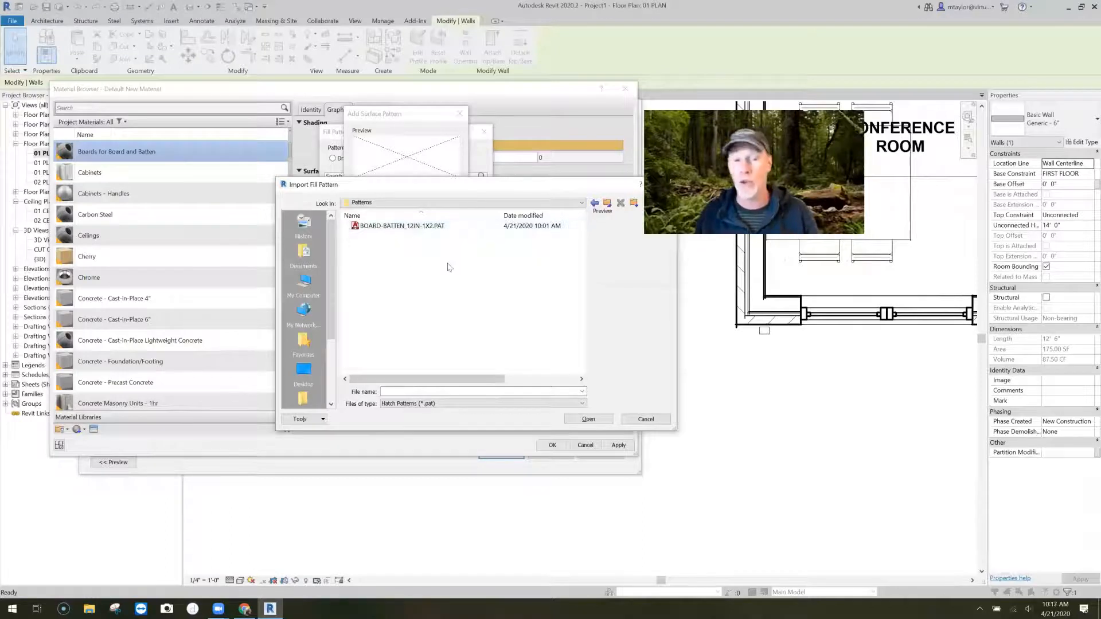
left_click(427, 226)
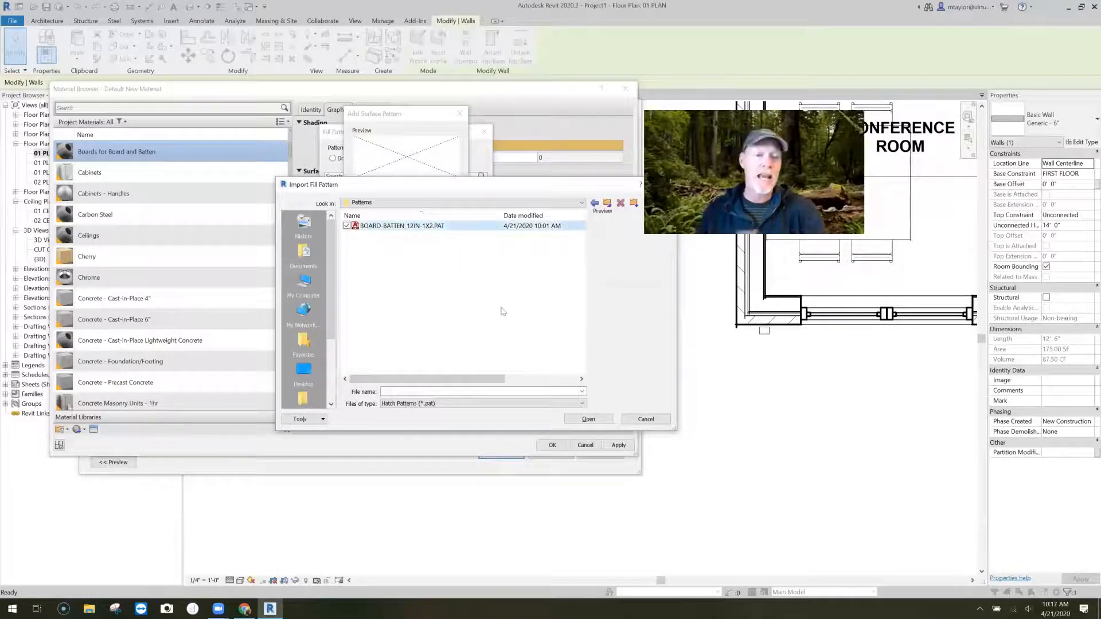
left_click(602, 419)
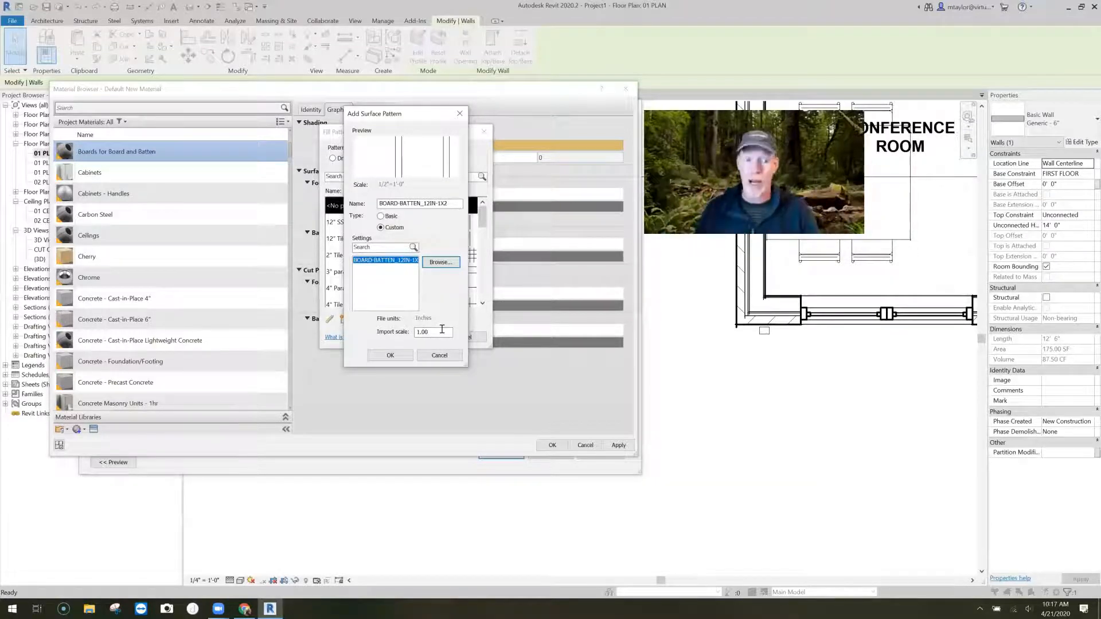
left_click(390, 355)
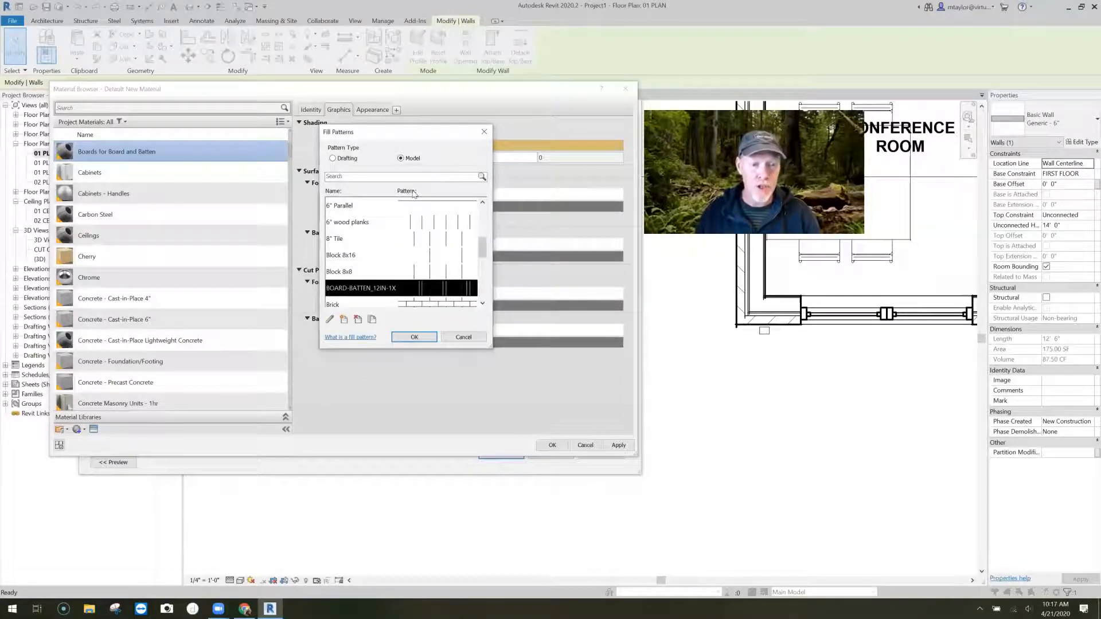
left_click(422, 336)
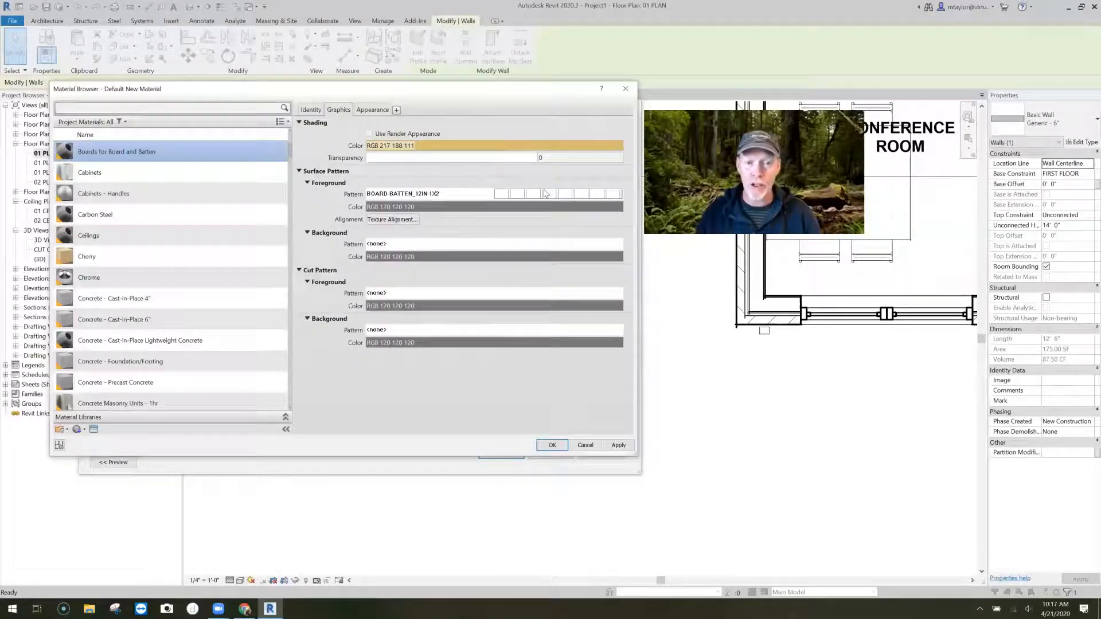
left_click(552, 446)
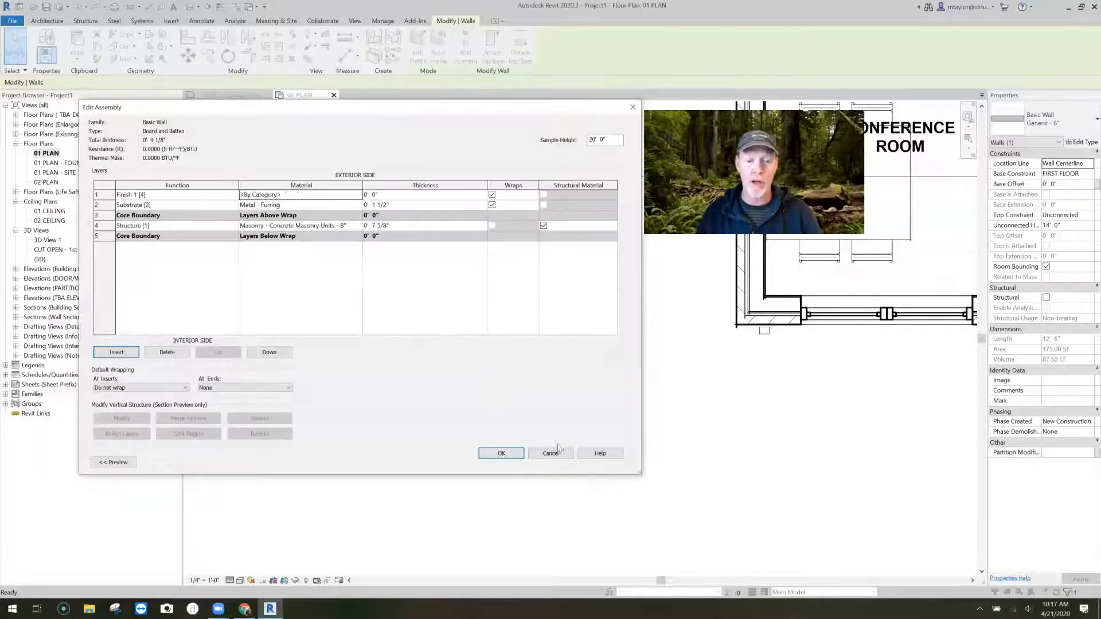
- Set the Finish 1 layer's thickness to 3/4" and accept the wall assembly
left_click(501, 453)
left_click(612, 310)
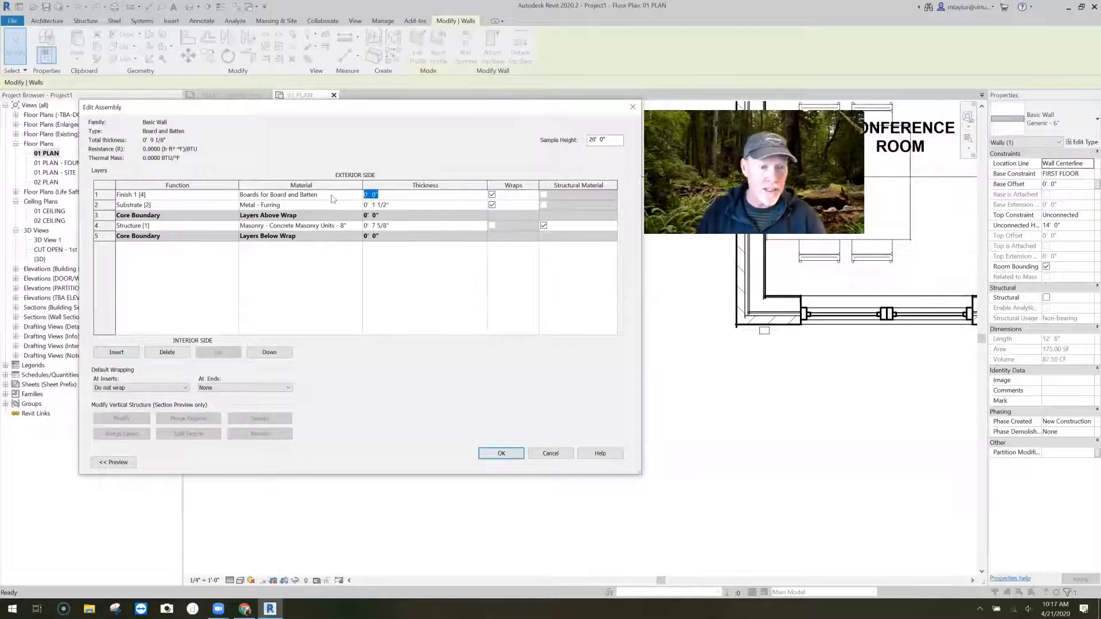
type("3/4")
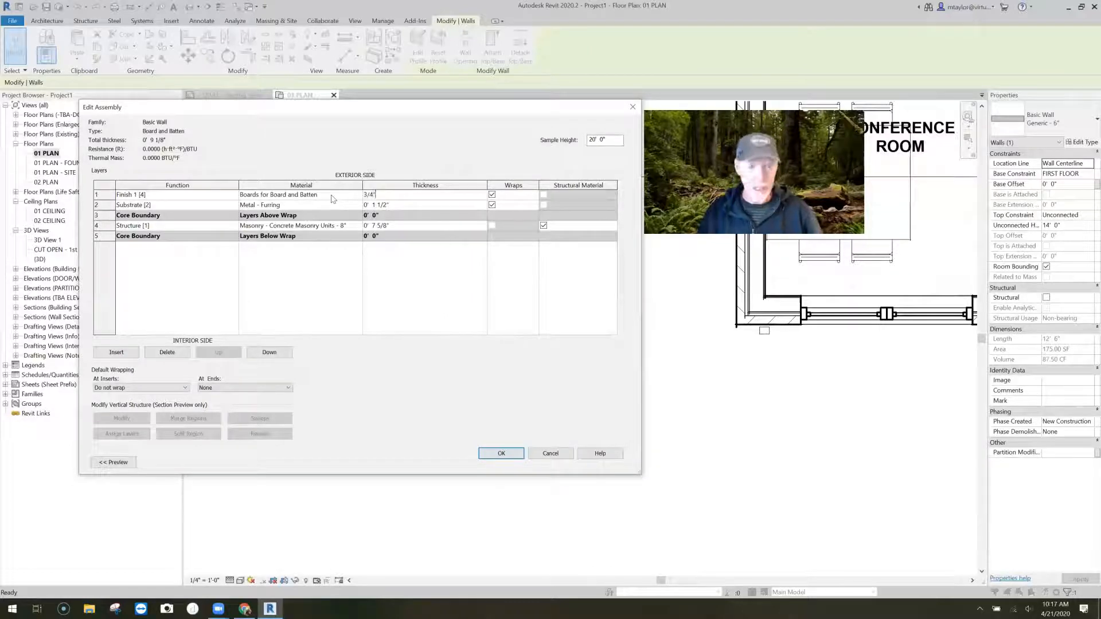
left_click(499, 453)
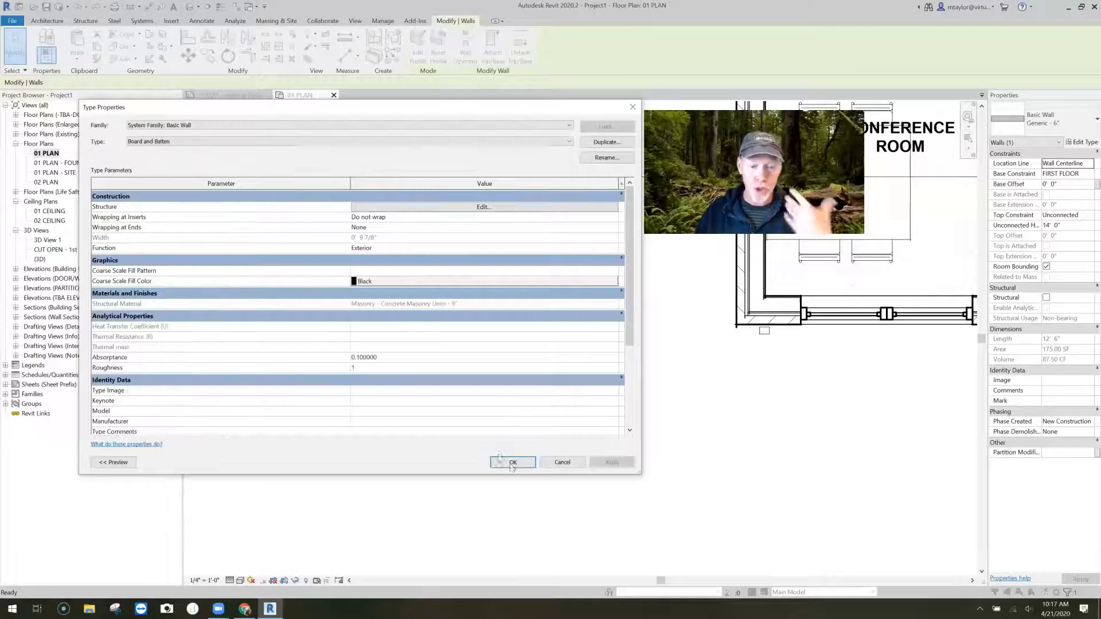
- Set the Boards for Board and Batten material's foreground surface pattern color to black and accept the wall type changes
left_click(481, 207)
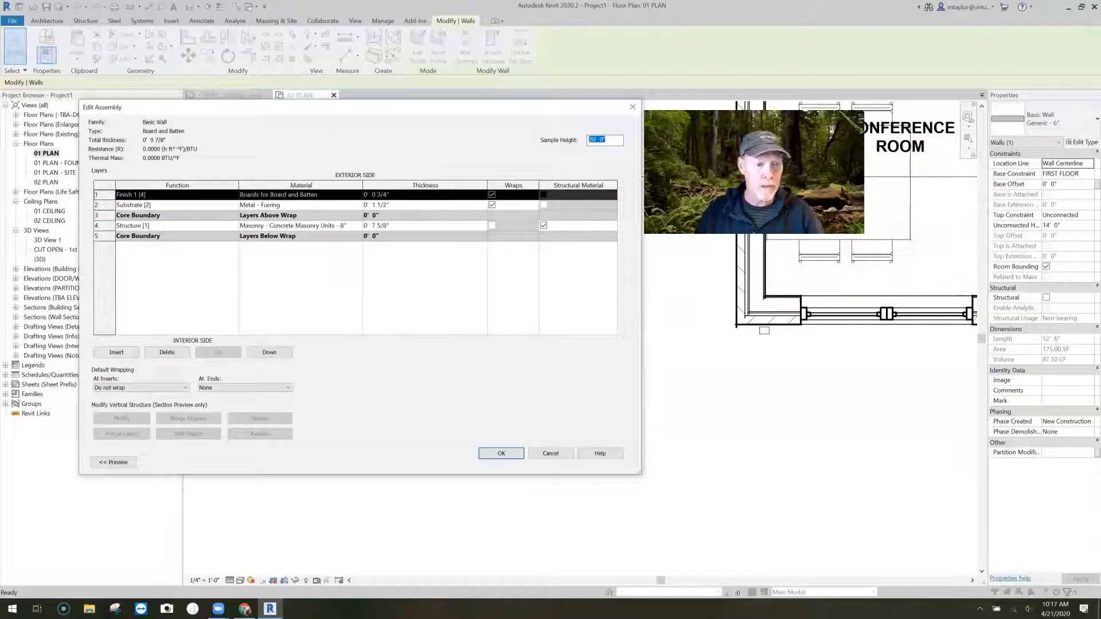
left_click(359, 196)
left_click(358, 195)
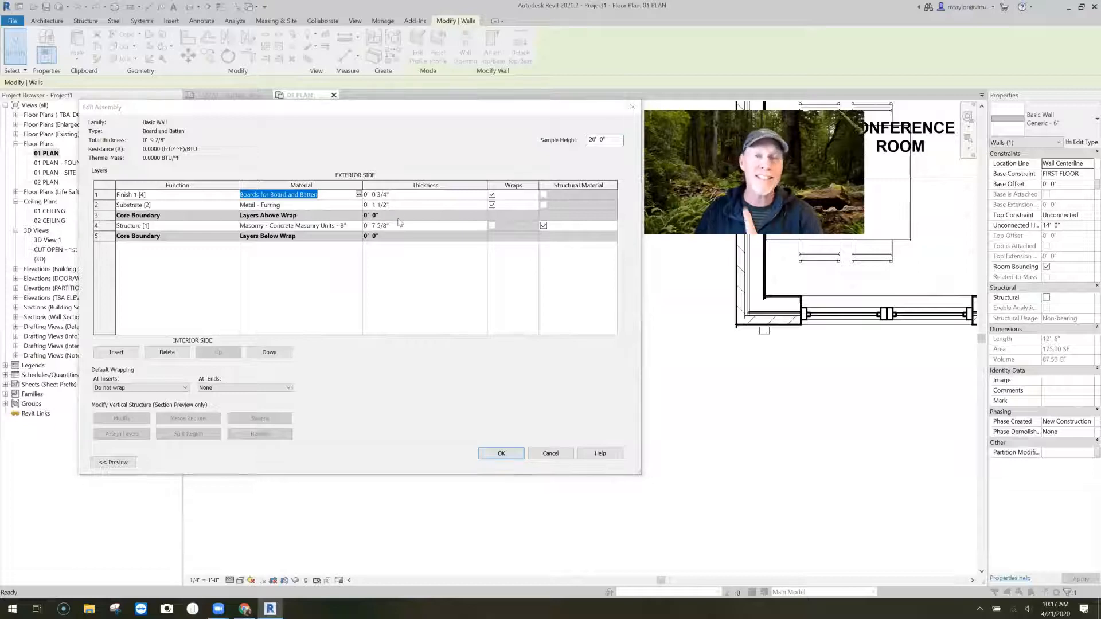
left_click(430, 207)
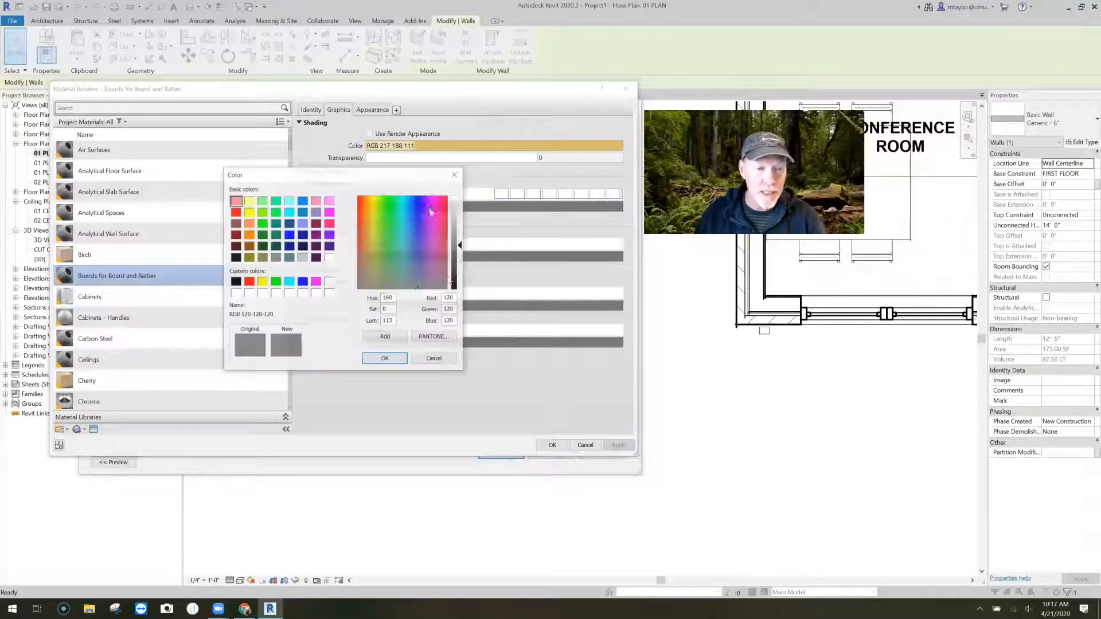
left_click(235, 281)
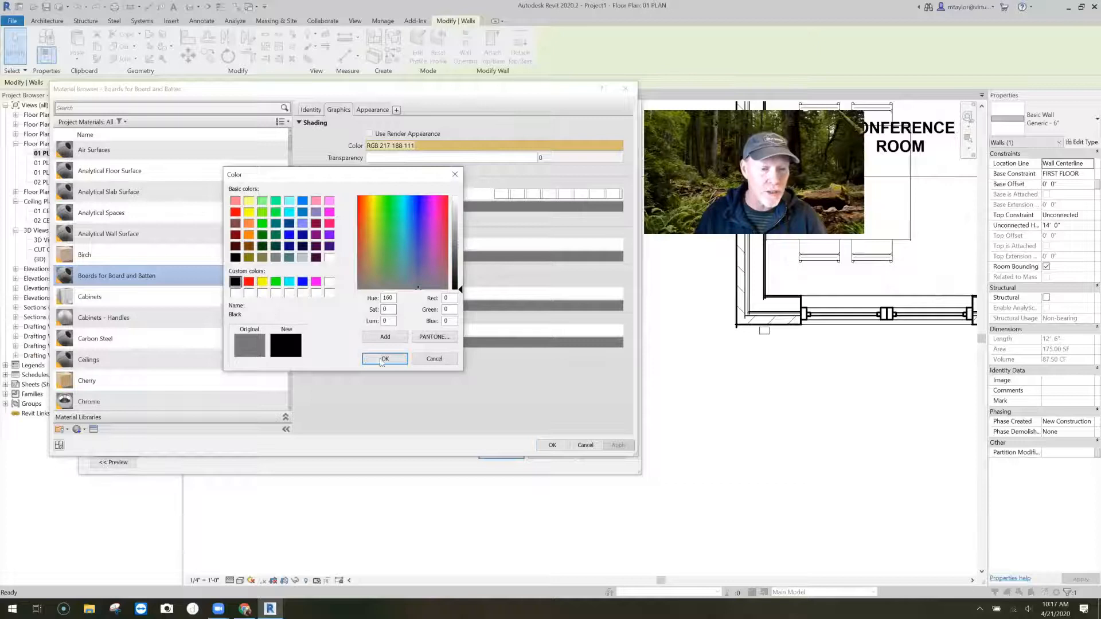
left_click(384, 358)
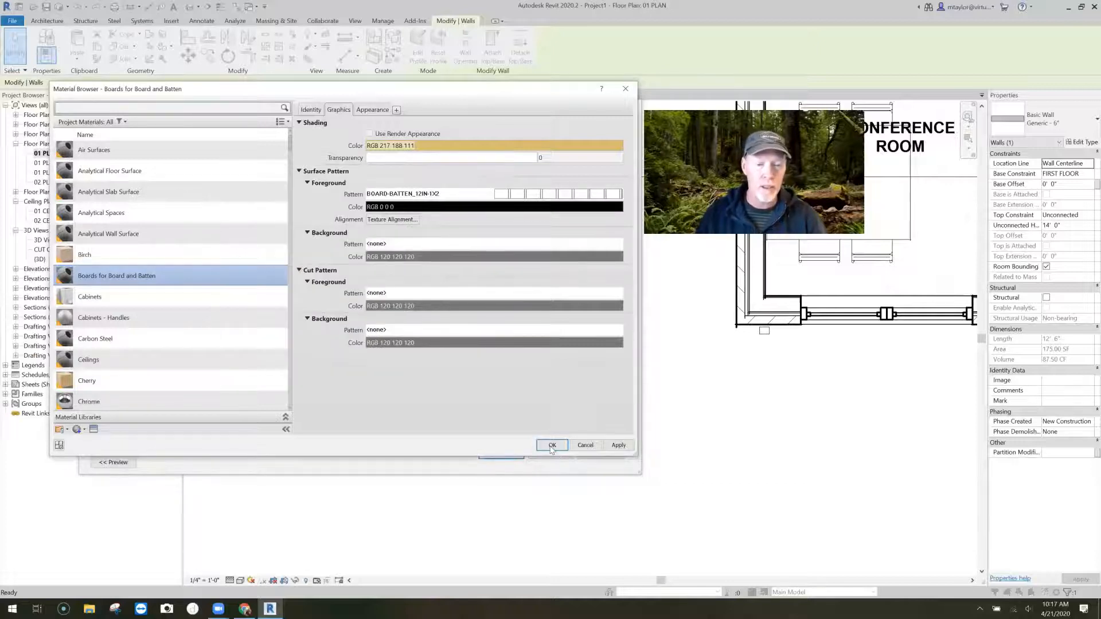
left_click(553, 449)
left_click(509, 456)
left_click(514, 462)
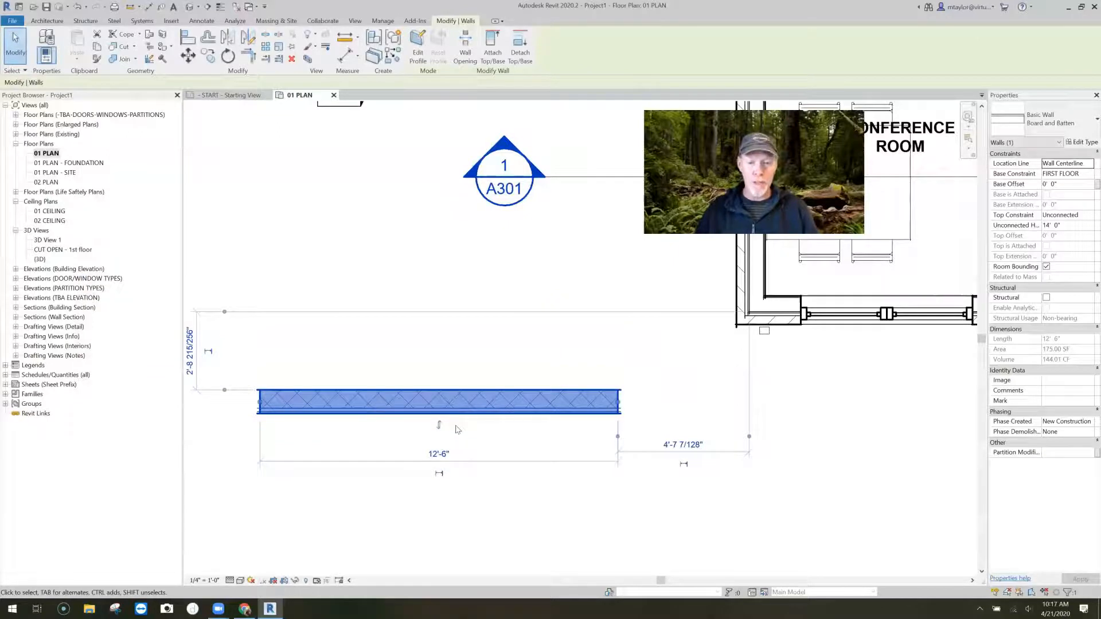
- Inspect the board and batten wall in plan and in the South building elevation
scroll(456, 431, "up", 2)
key("Escape")
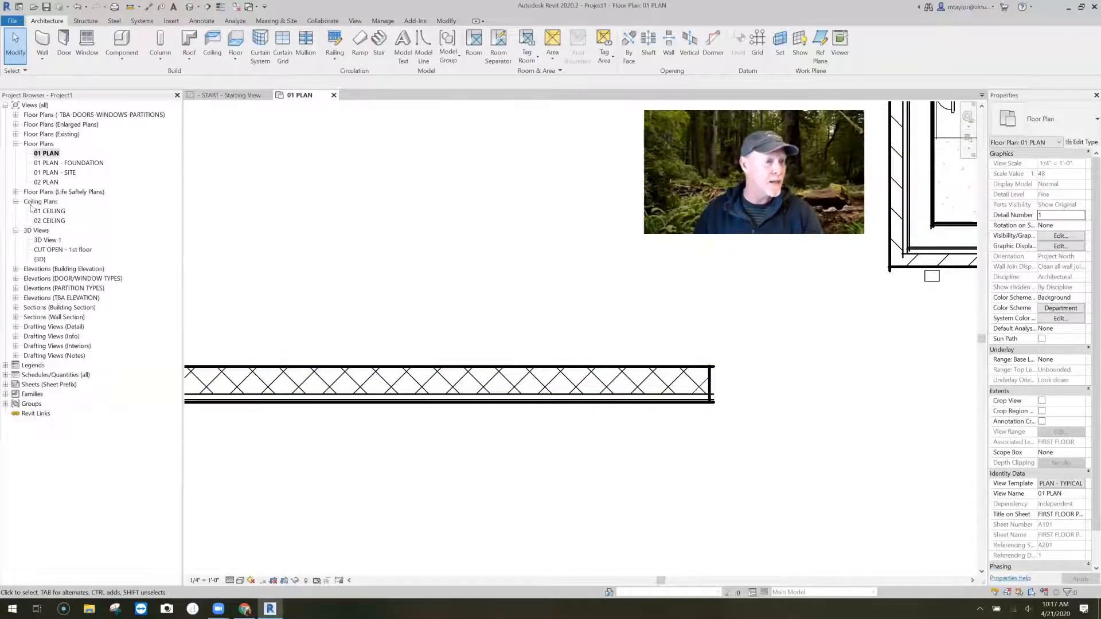
left_click(15, 269)
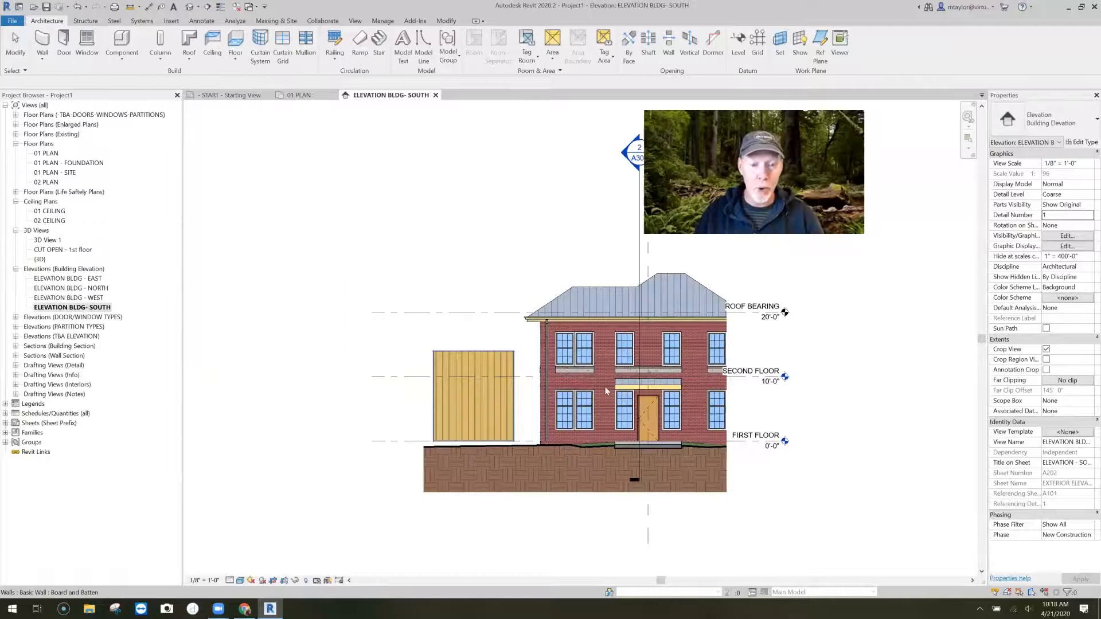
scroll(478, 393, "up", 4)
middle_click_drag(620, 386, 600, 361)
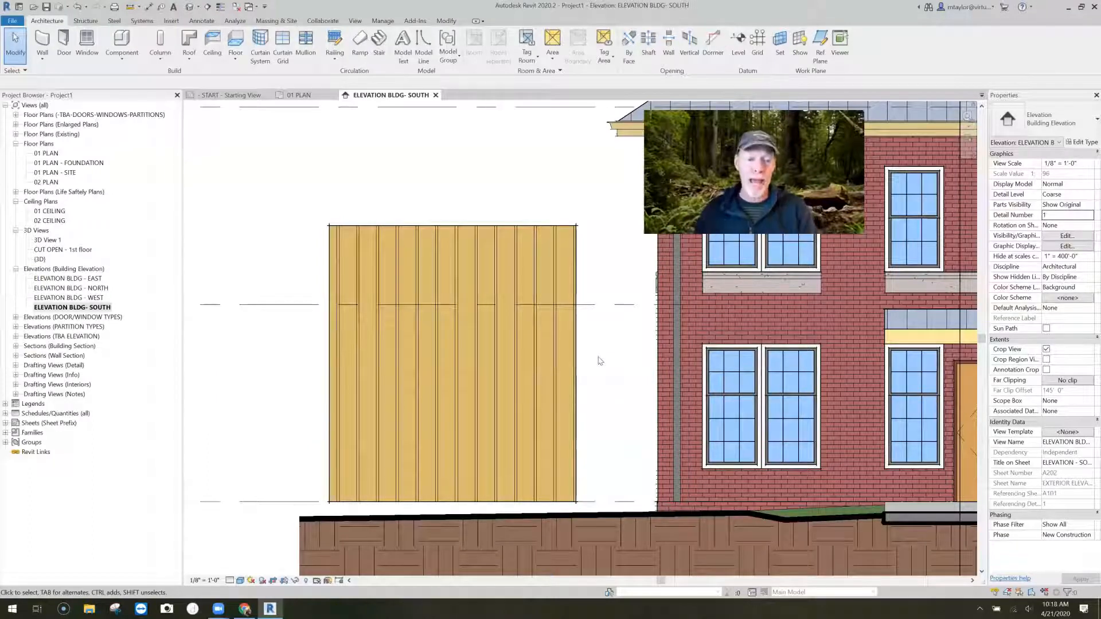
scroll(615, 367, "up", 2)
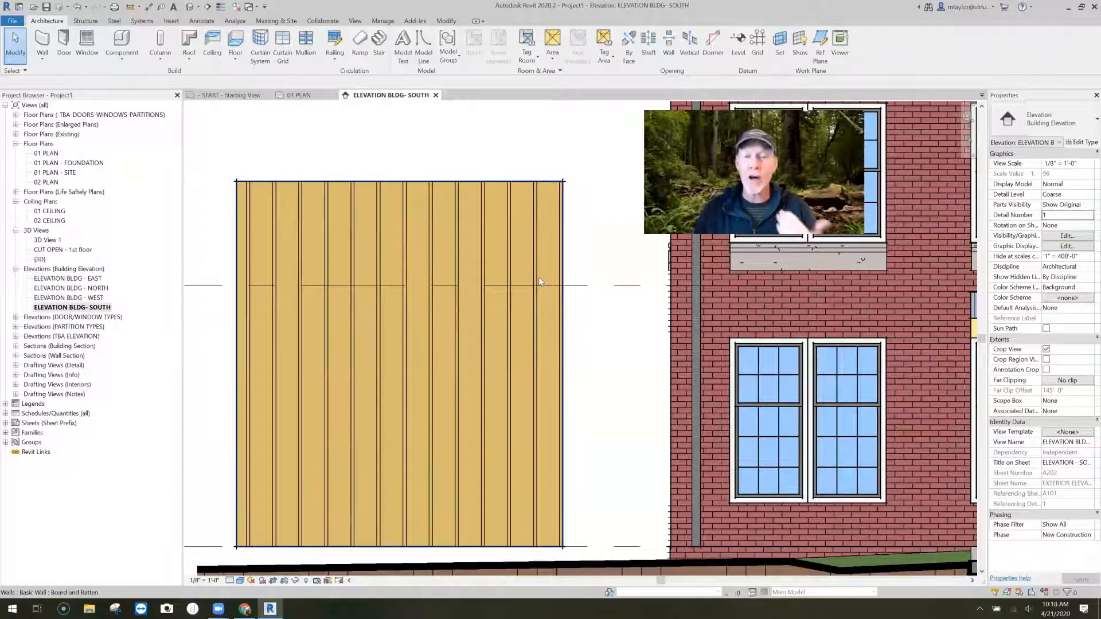
- Place a window matching the brick facade's first-floor 08 Double Hung 3'-0" x 6'-4" near the middle of the board and batten wall
left_click(758, 430)
key("c")
key("s")
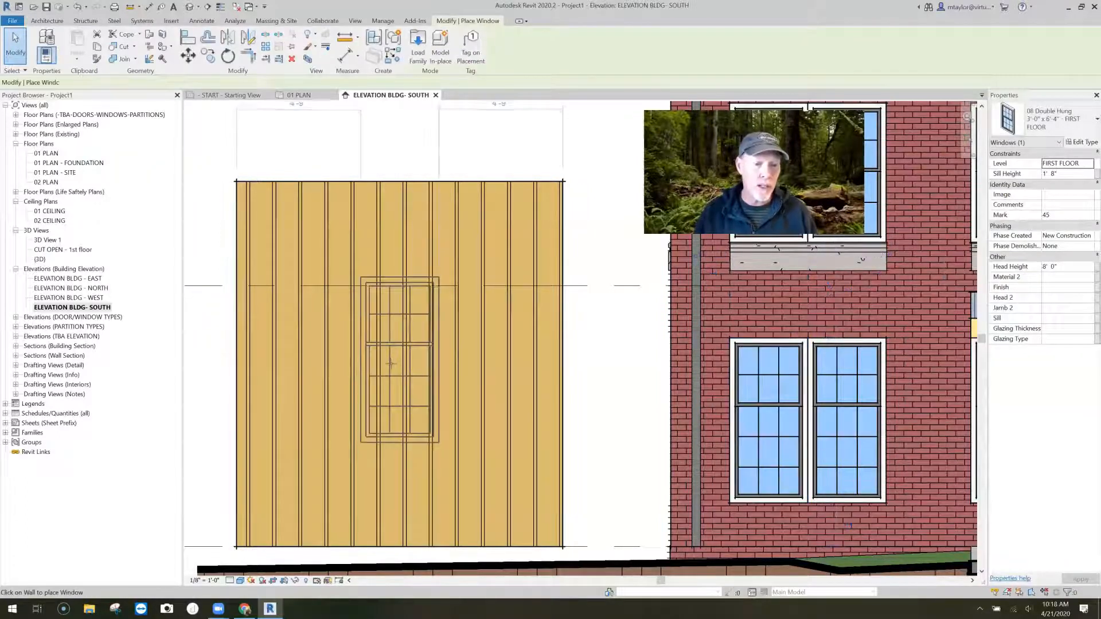
left_click(391, 364)
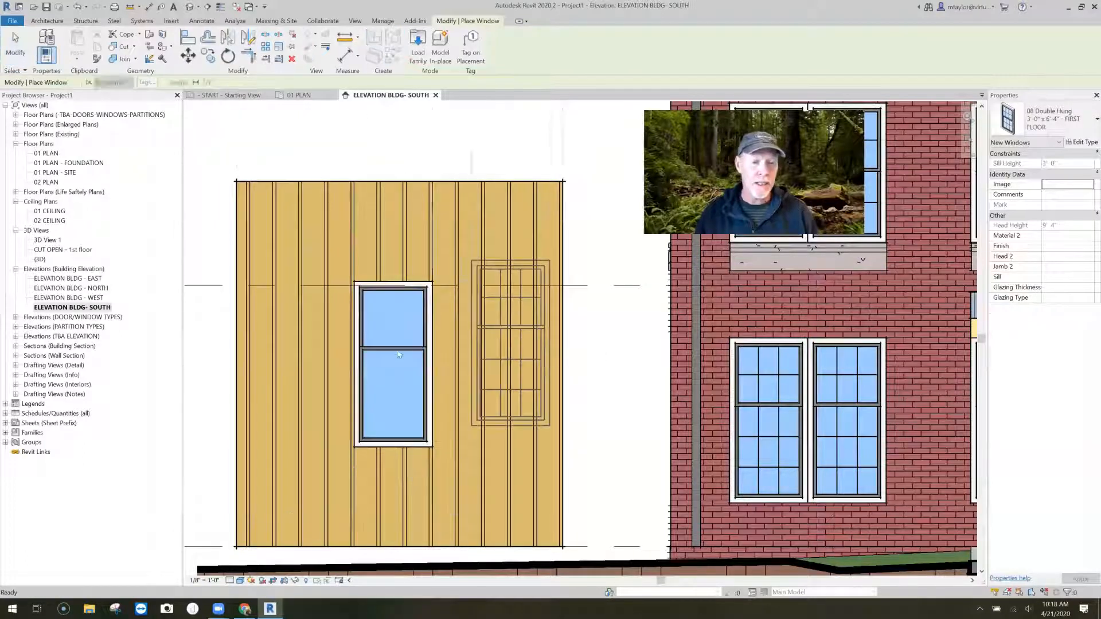
key("Escape")
middle_click_drag(420, 357, 482, 360)
key("Escape")
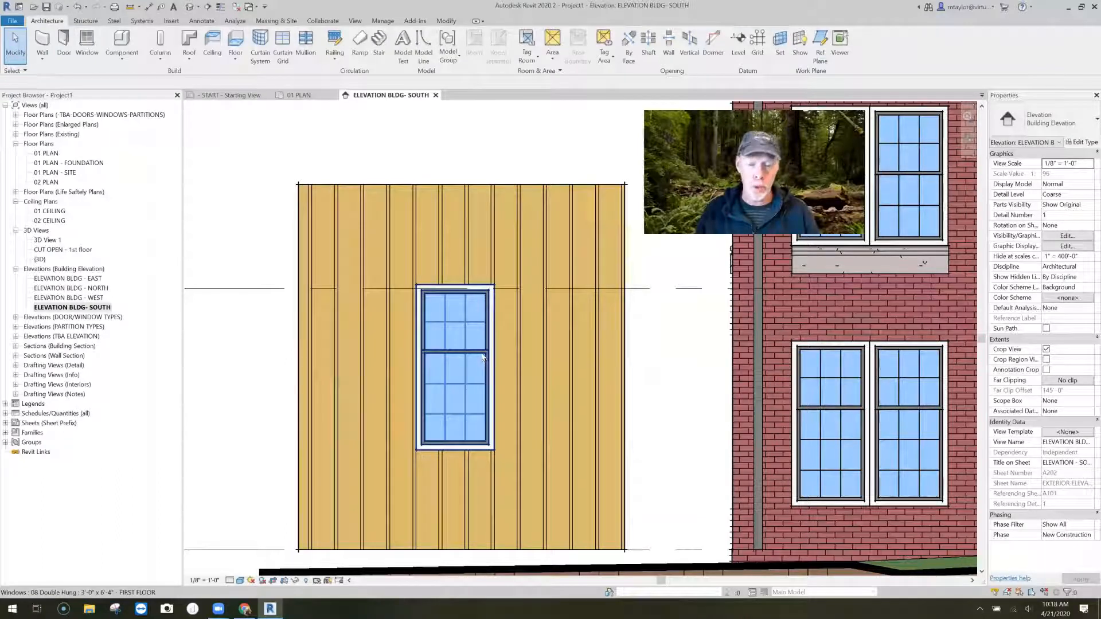
- Nudge the new window sideways so it sits 5'-0" from the wall's left end and 4'-6" from its right end
left_click(482, 356)
key("Right")
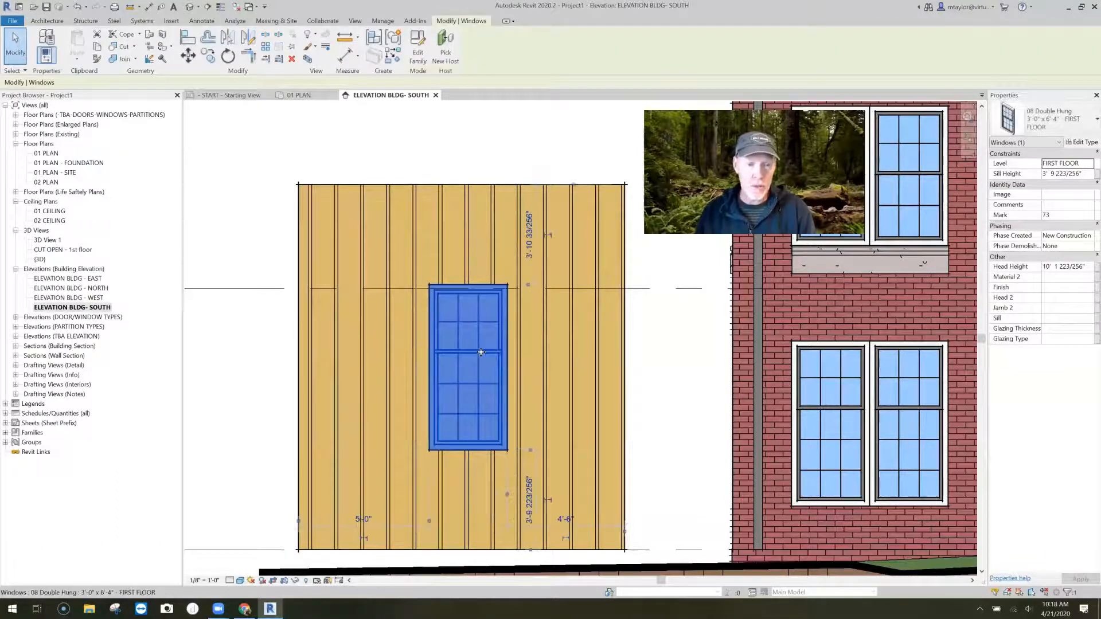
key("Escape")
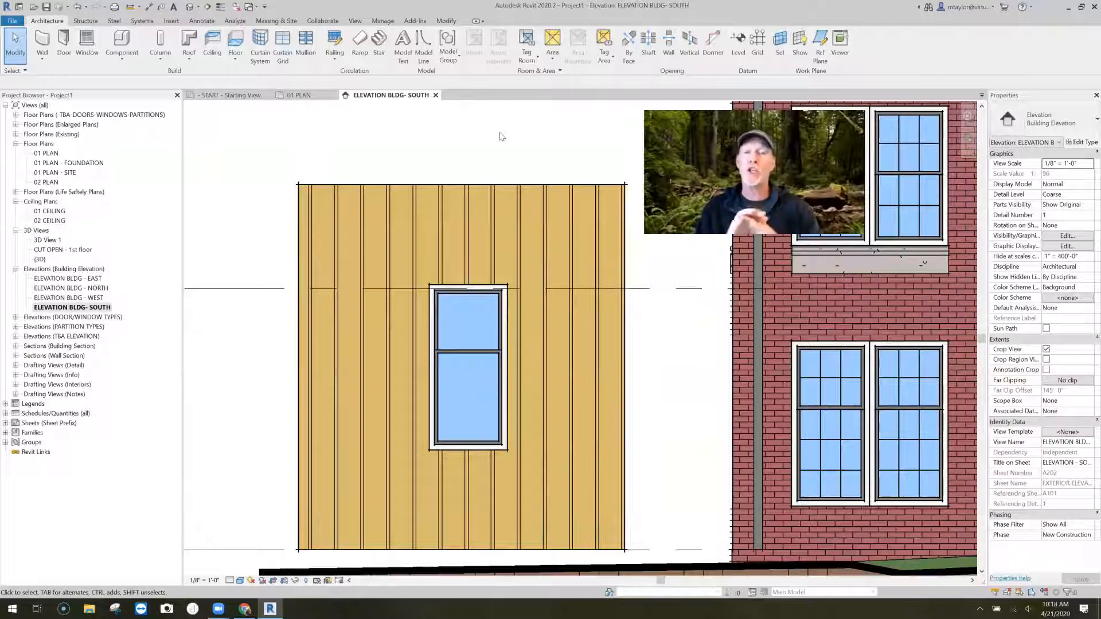
- Examine the board and batten wall's layers around the window in the 01 PLAN floor plan
left_click(309, 97)
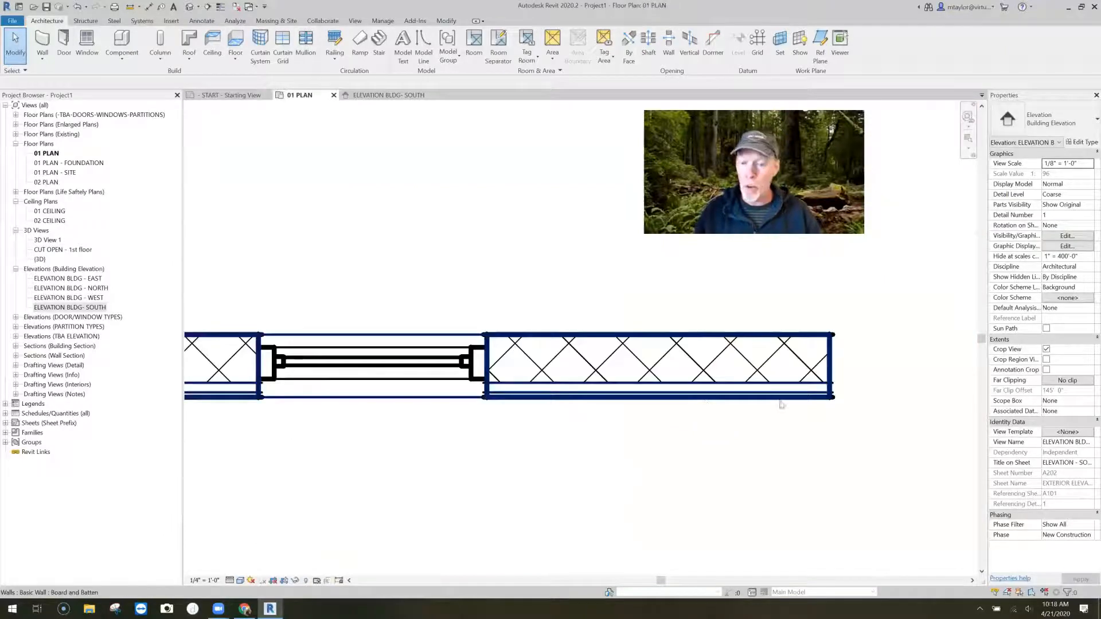
scroll(527, 429, "up", 2)
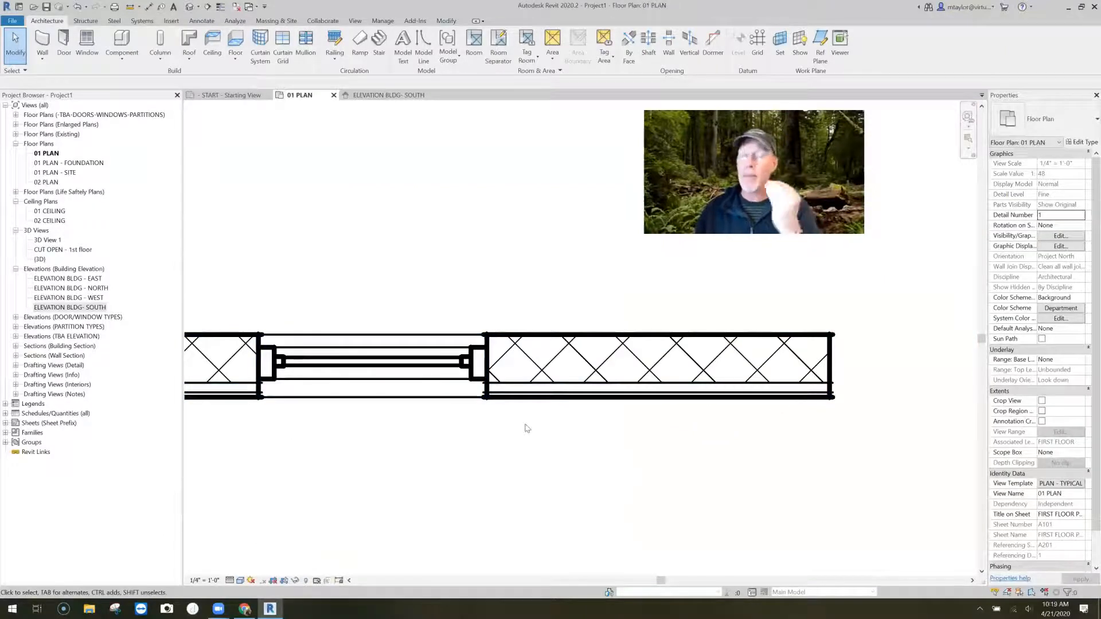
scroll(572, 421, "down", 2)
middle_click_drag(571, 420, 593, 398)
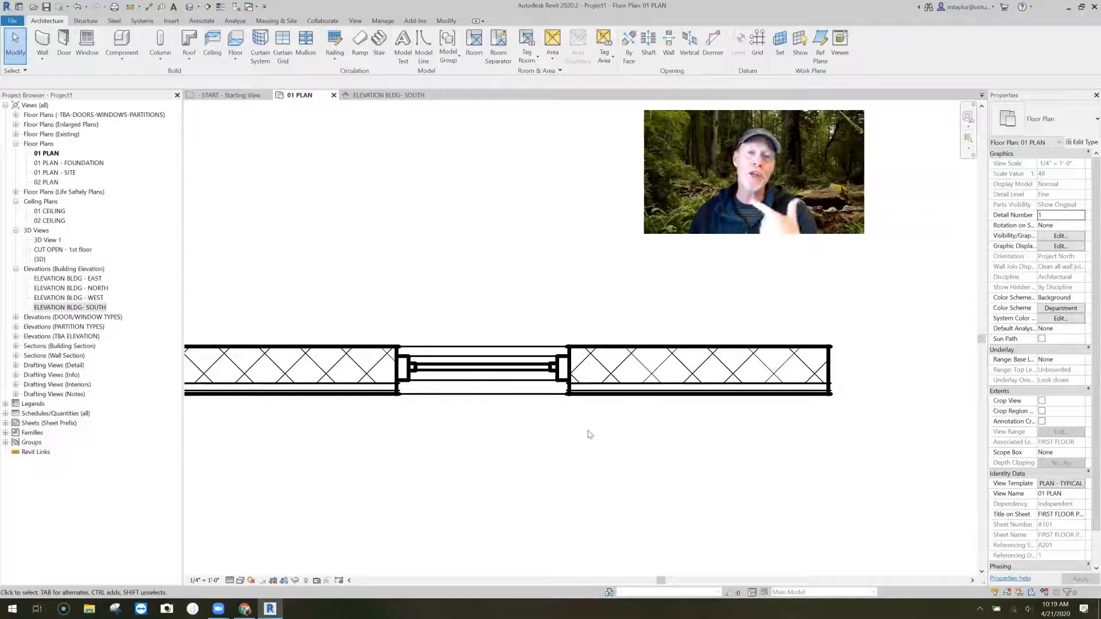
left_click(593, 398)
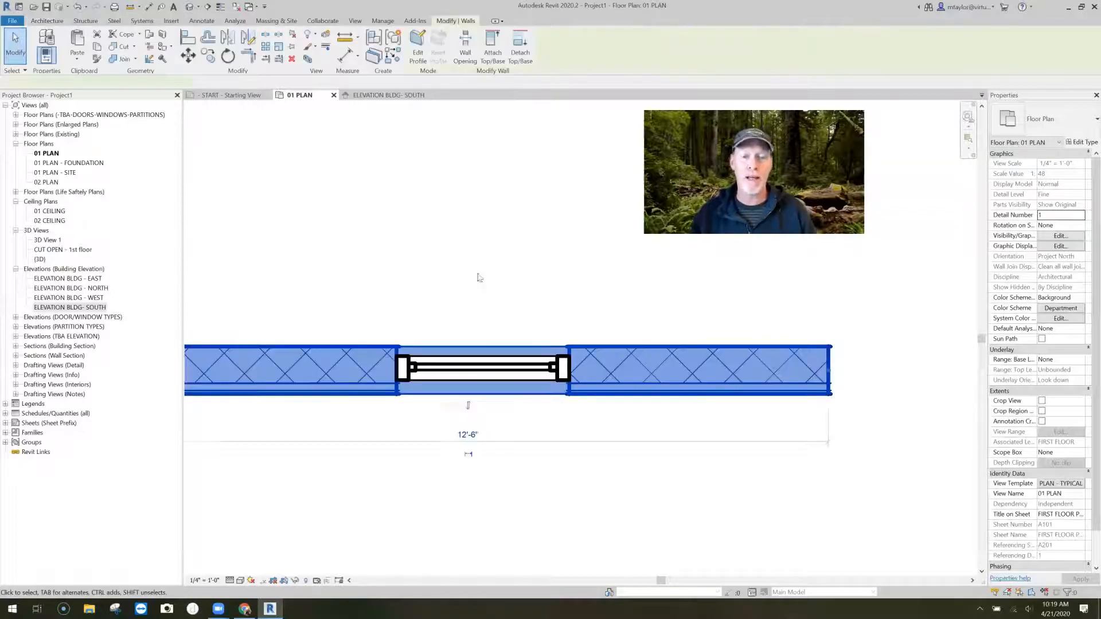
- From the South elevation, open the foreground surface pattern of the wall's Boards for Board and Batten finish material
left_click(388, 95)
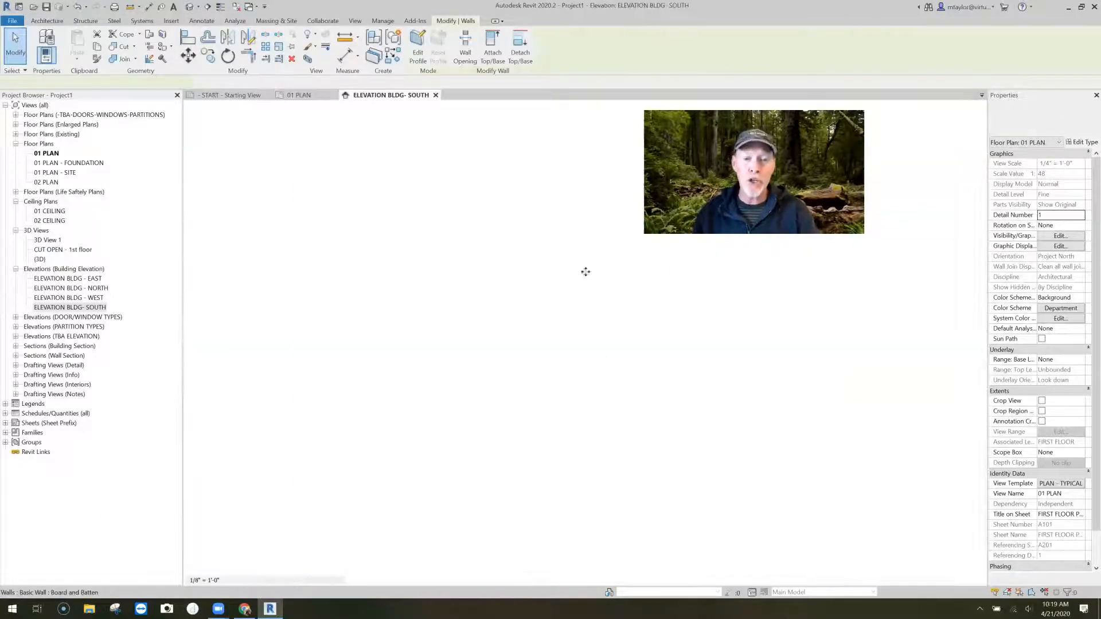
key("Escape")
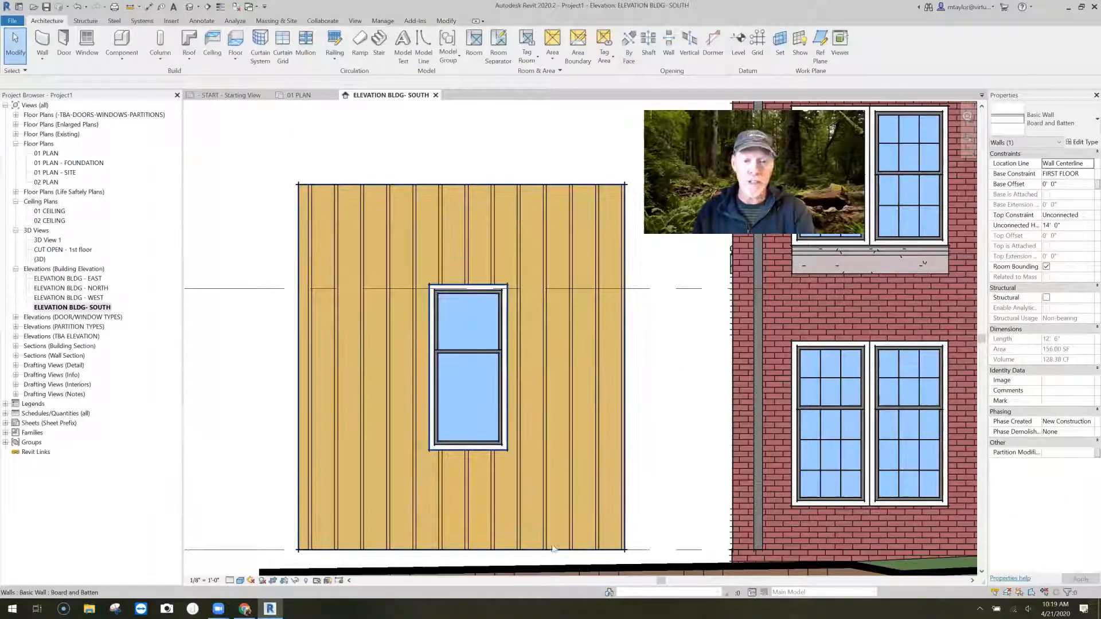
left_click(444, 236)
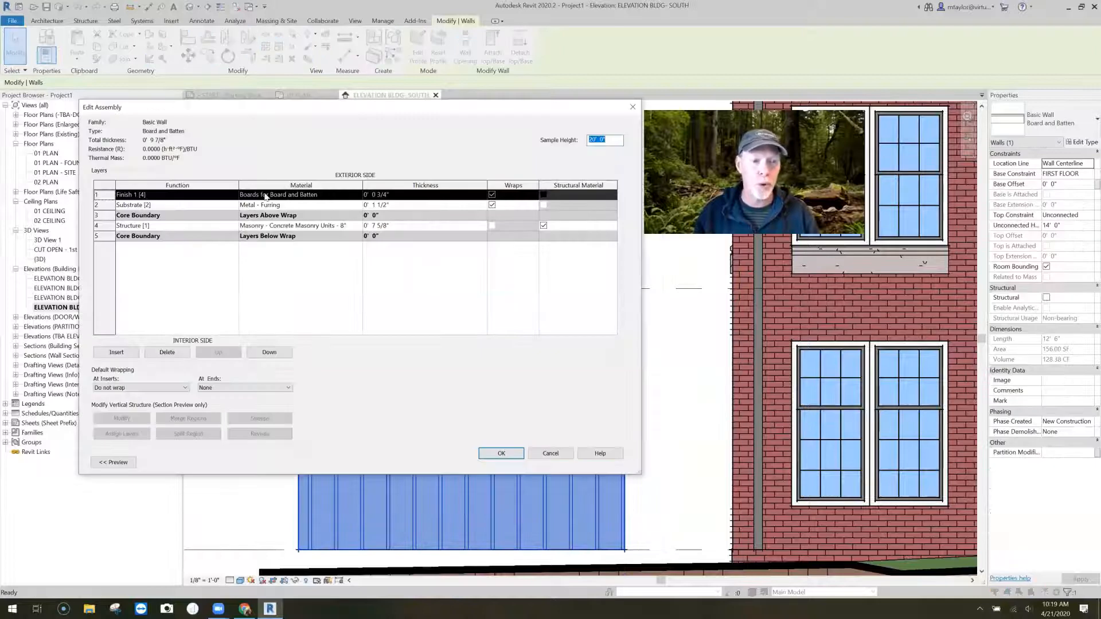
left_click(359, 194)
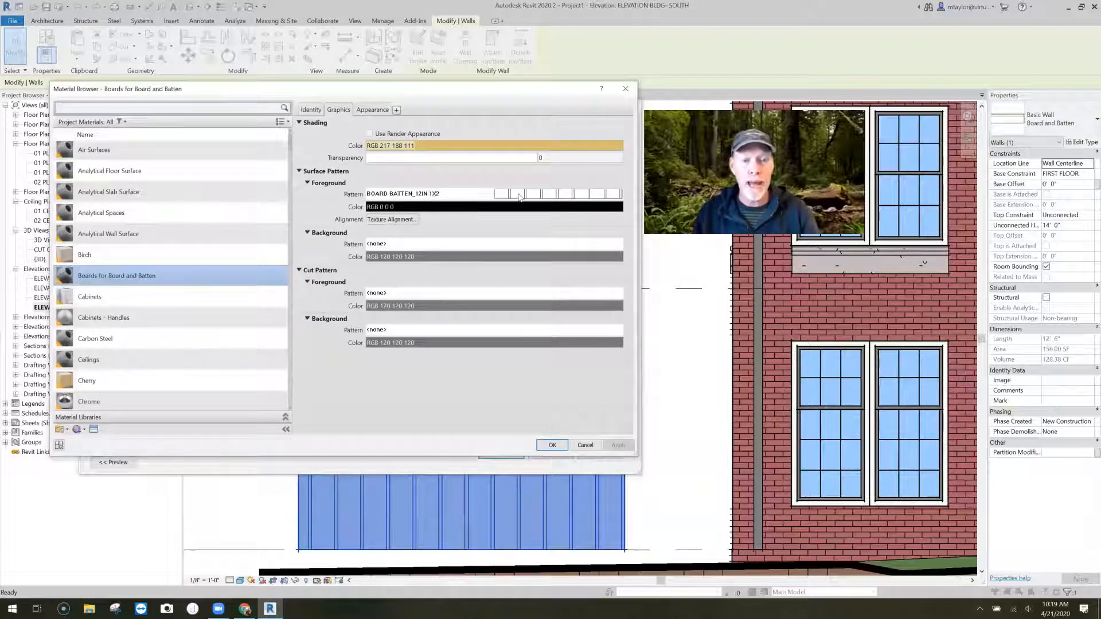
left_click(451, 195)
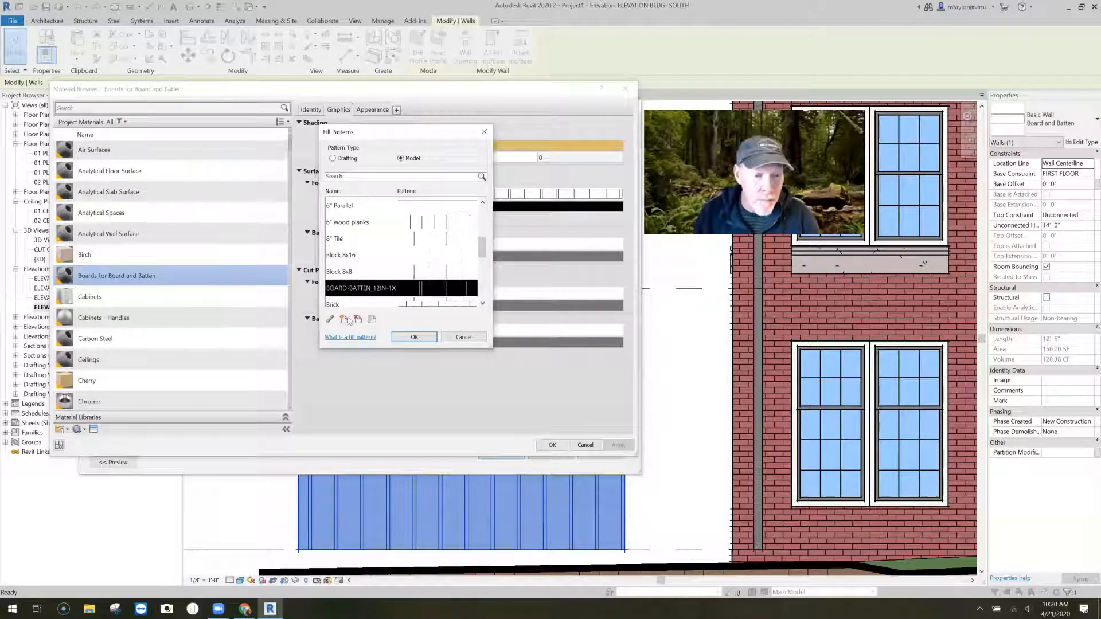
- Start a new basic model surface pattern named Boards - 12" vertical
left_click(347, 320)
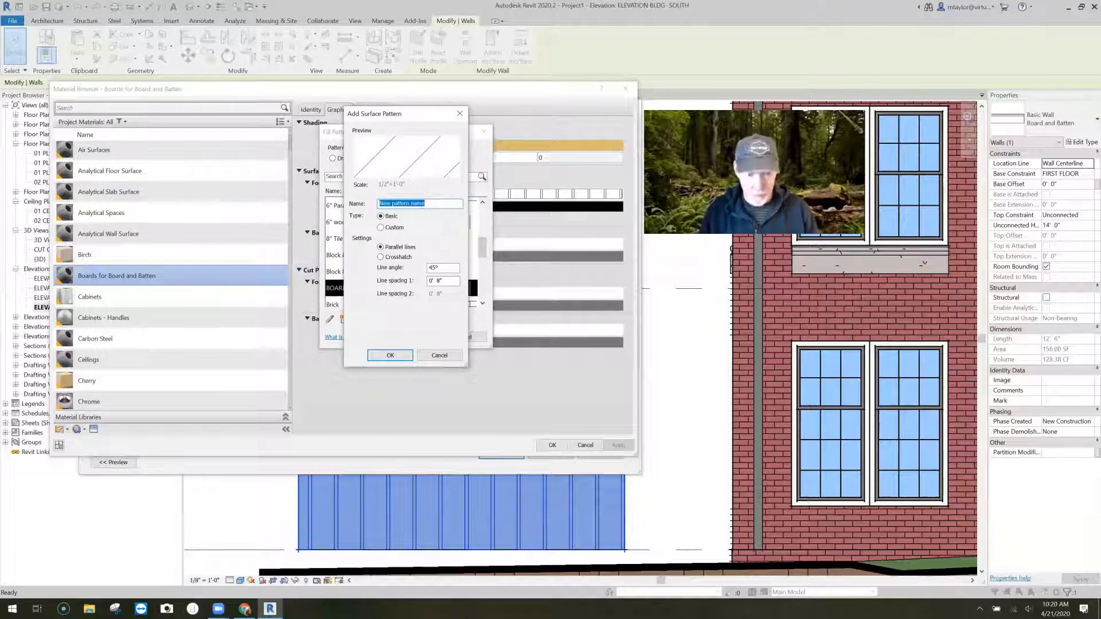
type("Boar")
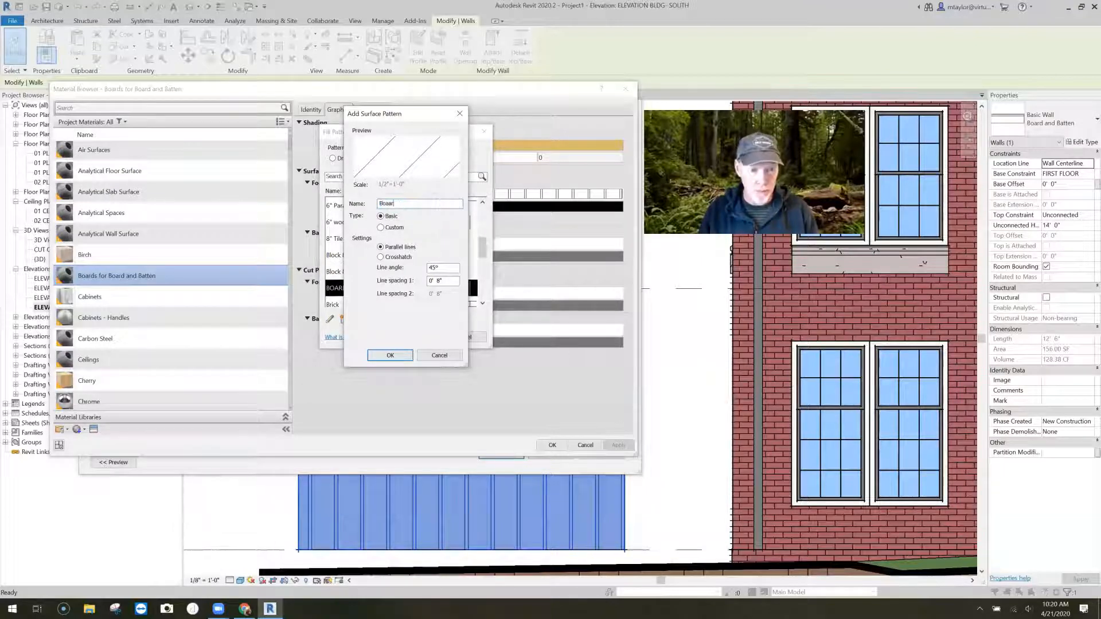
type("ds - ")
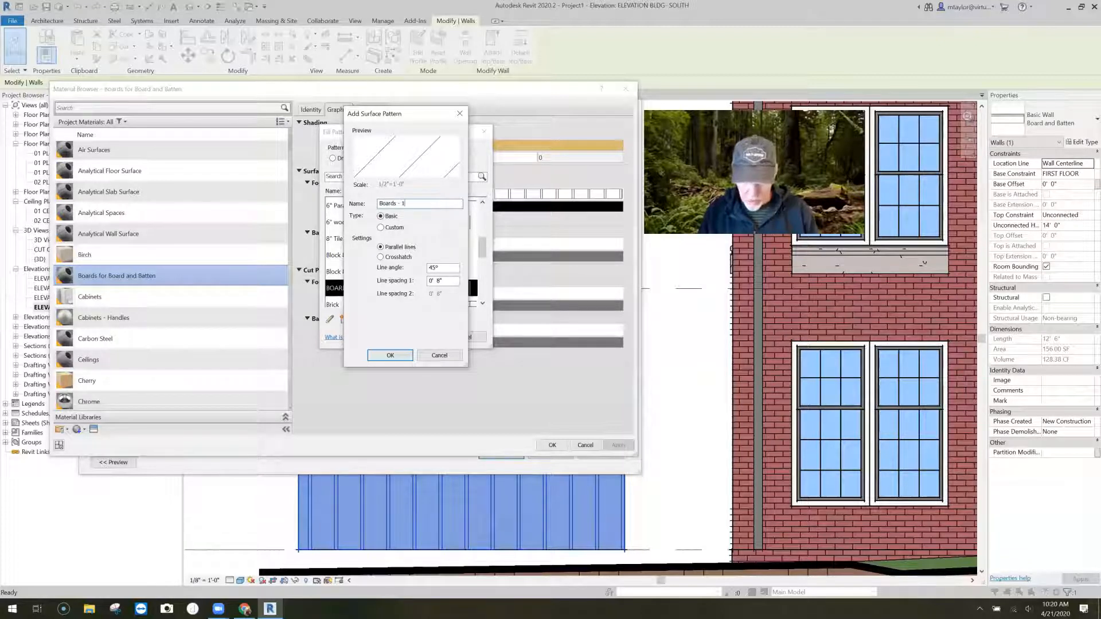
type("12\"")
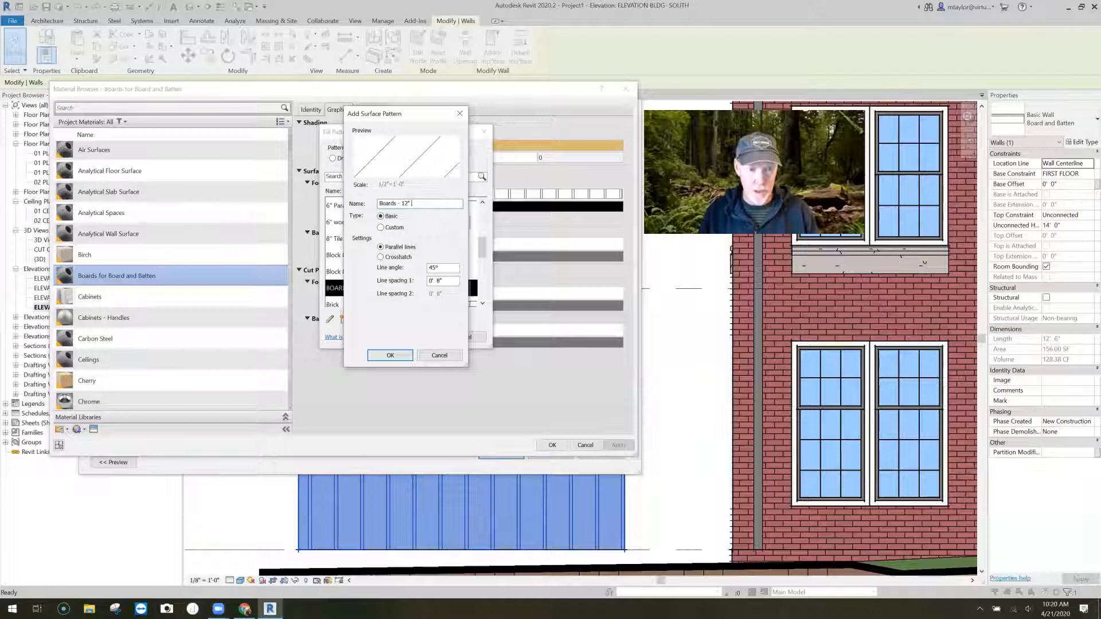
type(" vertical")
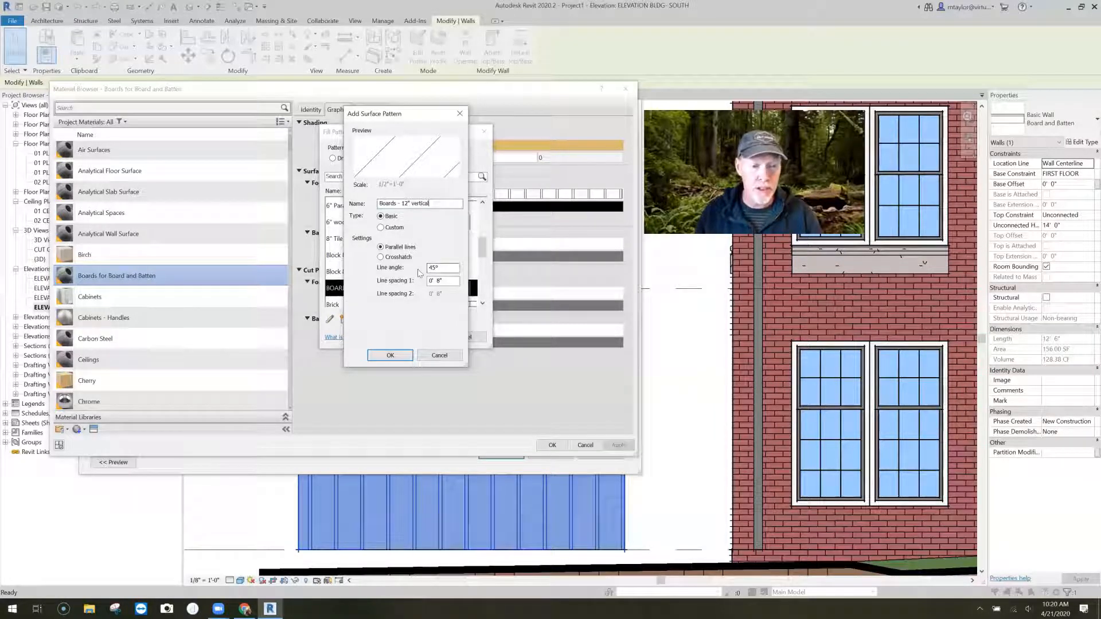
- Give the new pattern parallel lines at a 90° angle with 12" spacing and assign it as the material's foreground surface pattern
double_click(433, 267)
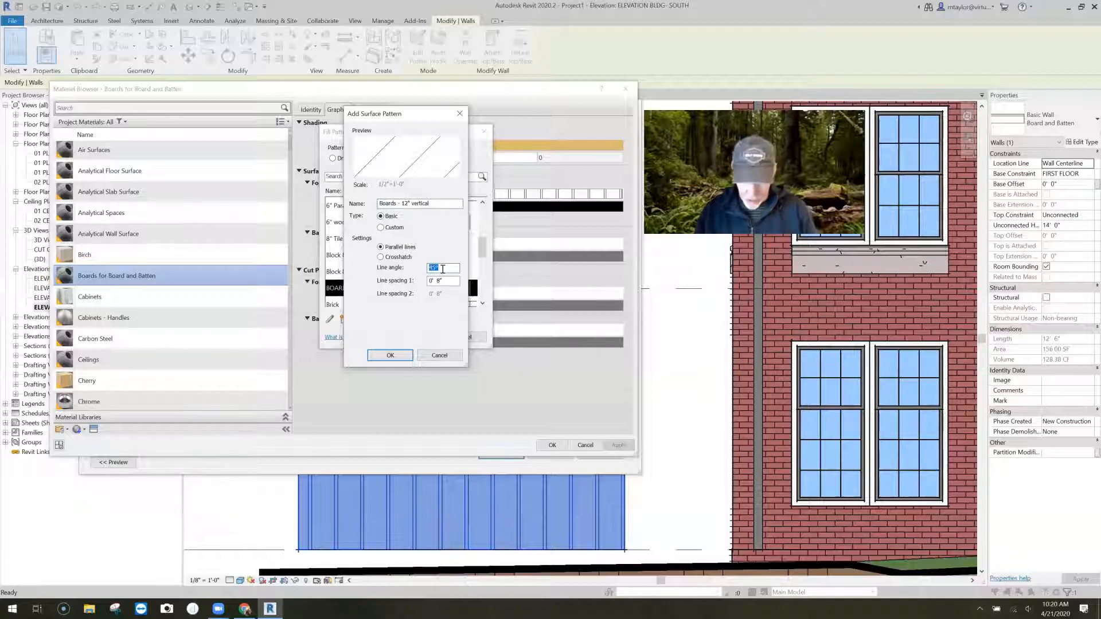
type("90")
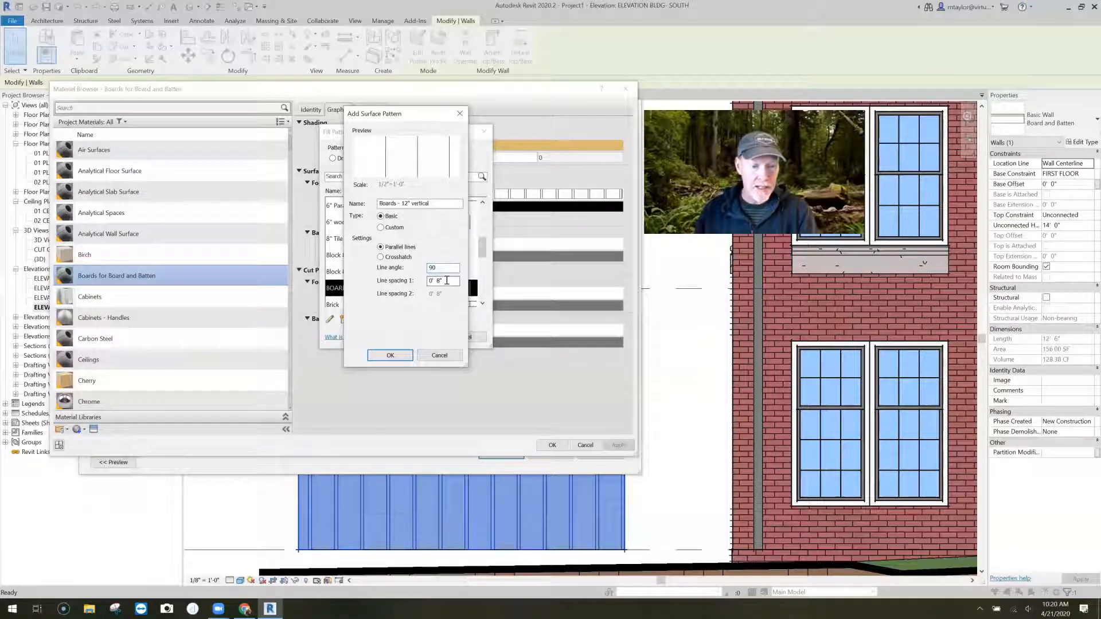
double_click(447, 281)
type("12")
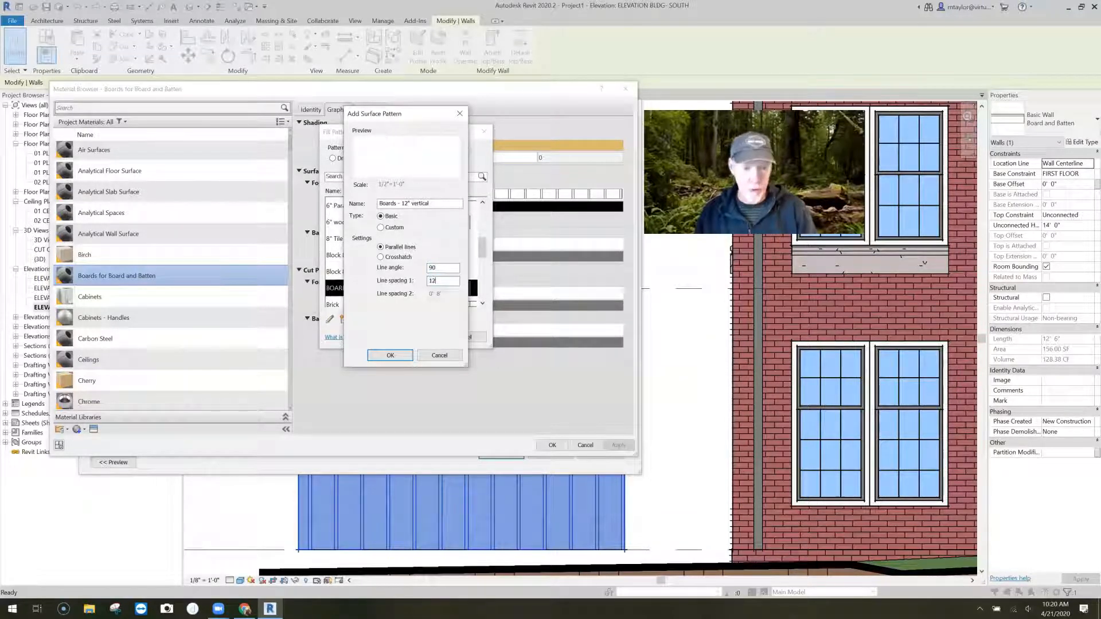
key("Tab")
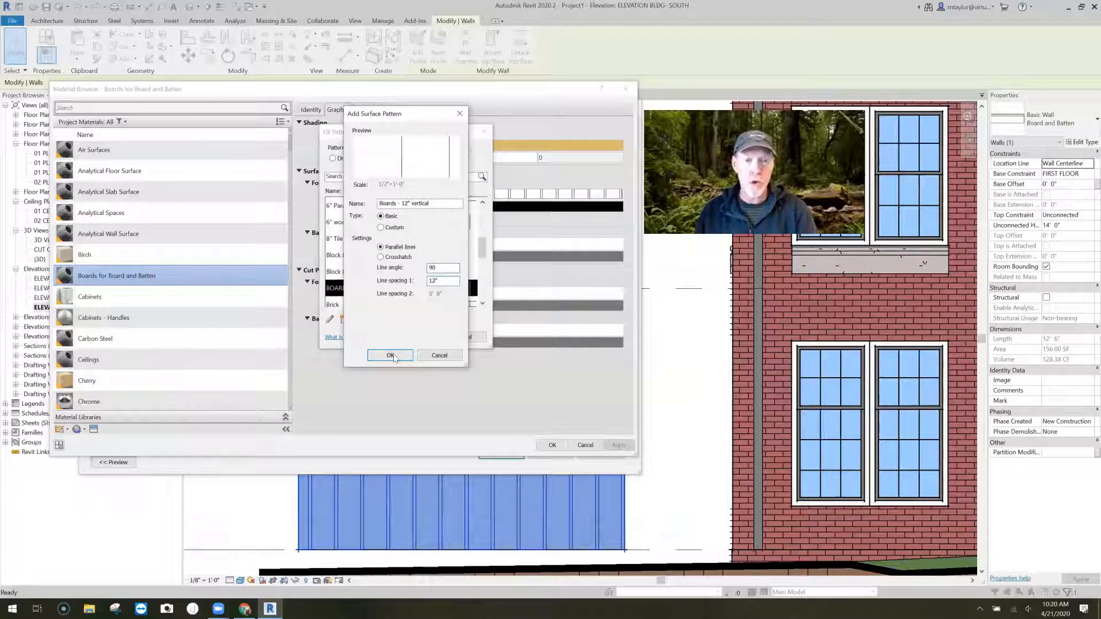
key("Return")
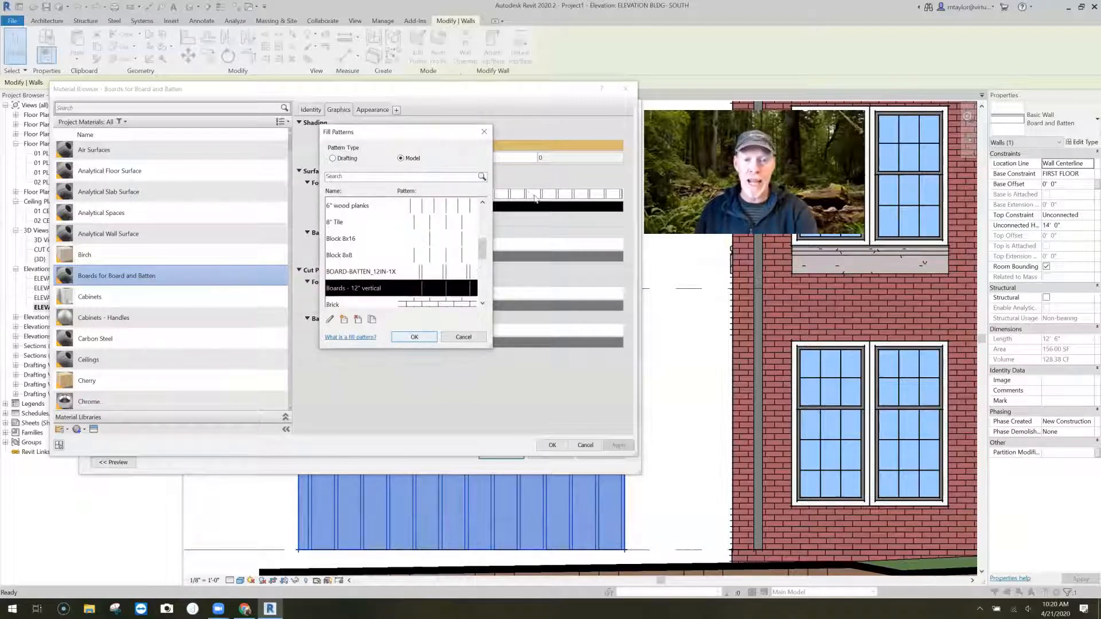
key("Return")
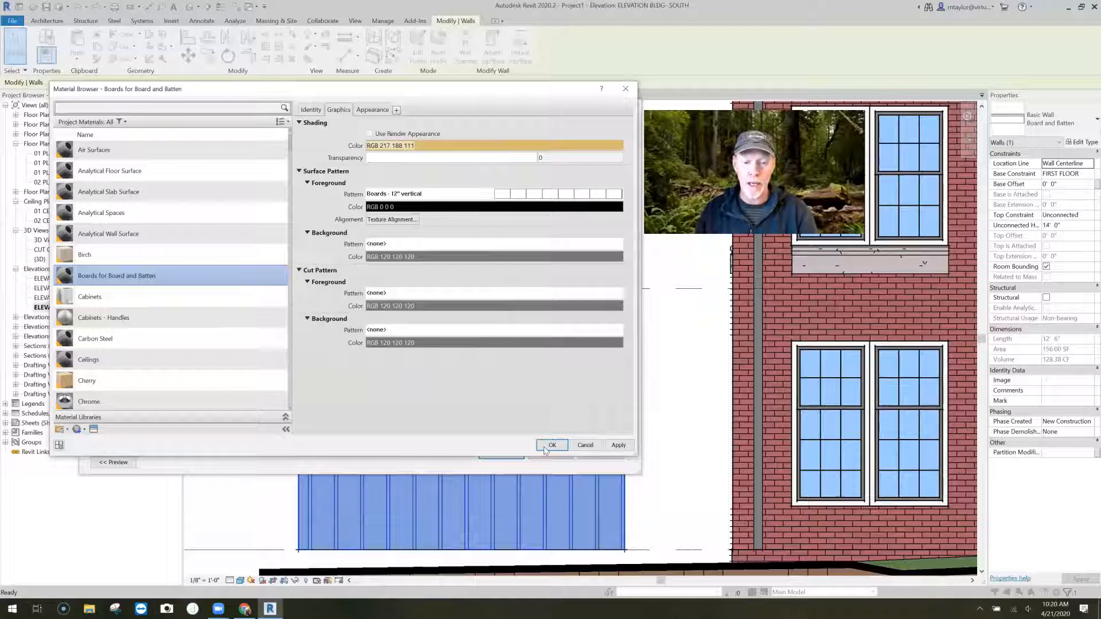
- Accept the Boards for Board and Batten material with its new surface pattern and apply the changes to the wall type
key("Return")
key("Return")
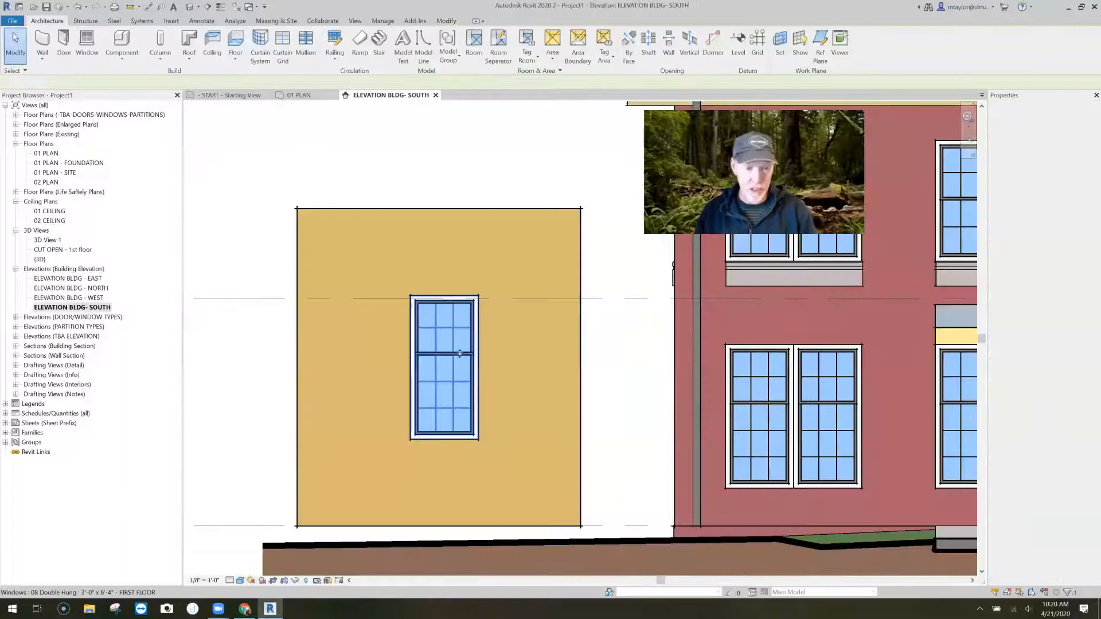
left_click(471, 354)
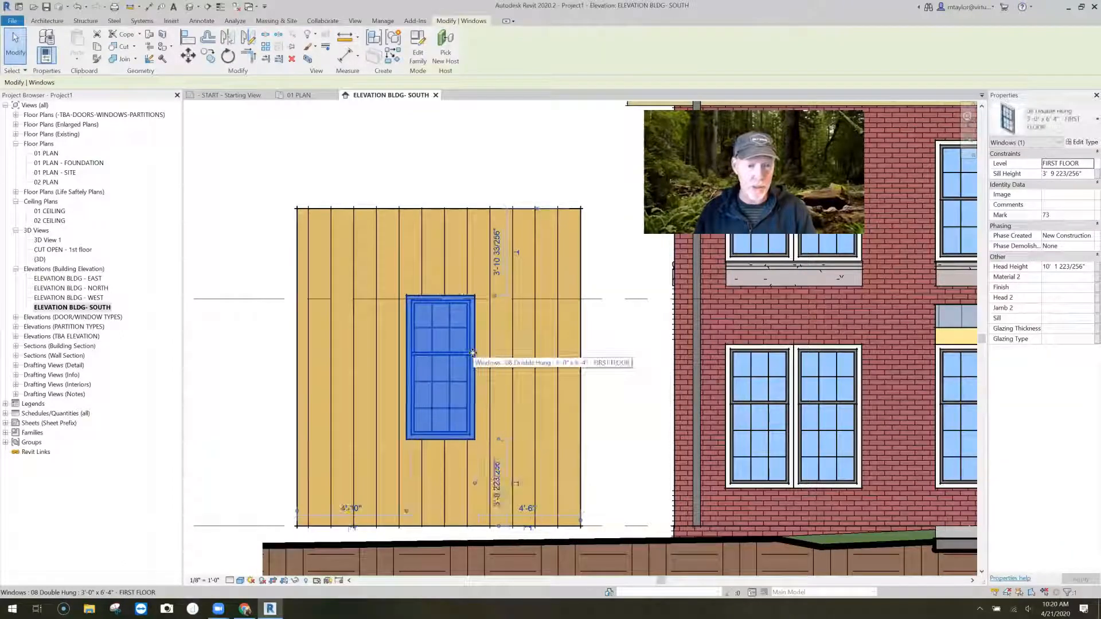
key("Escape")
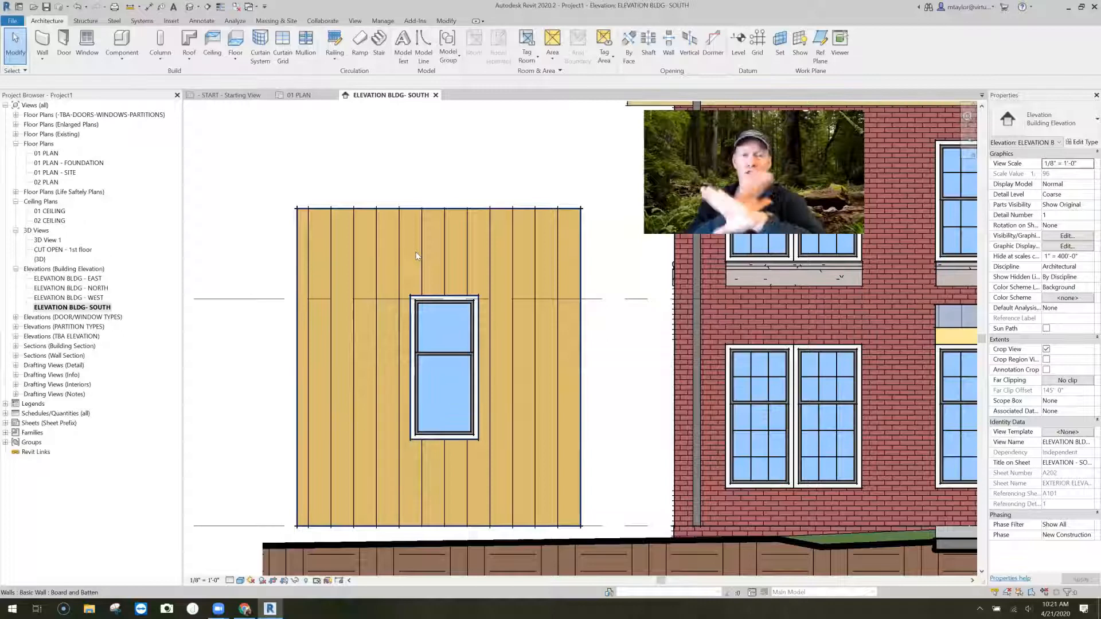
- Create a new family from the Generic Model line based.rft template
left_click(14, 21)
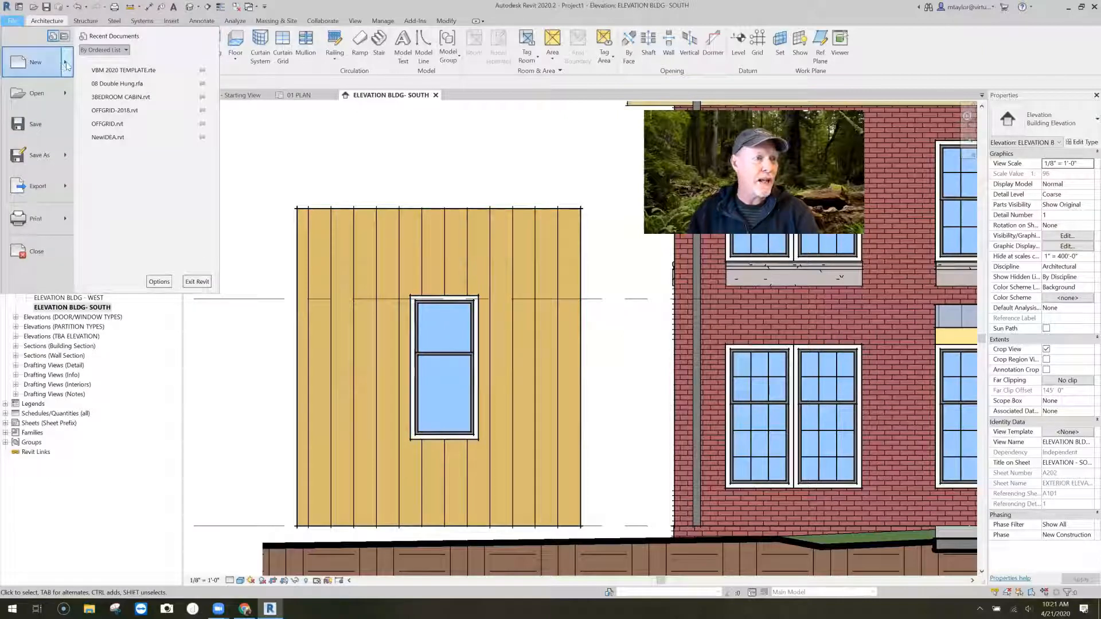
mouse_move(66, 66)
left_click(138, 98)
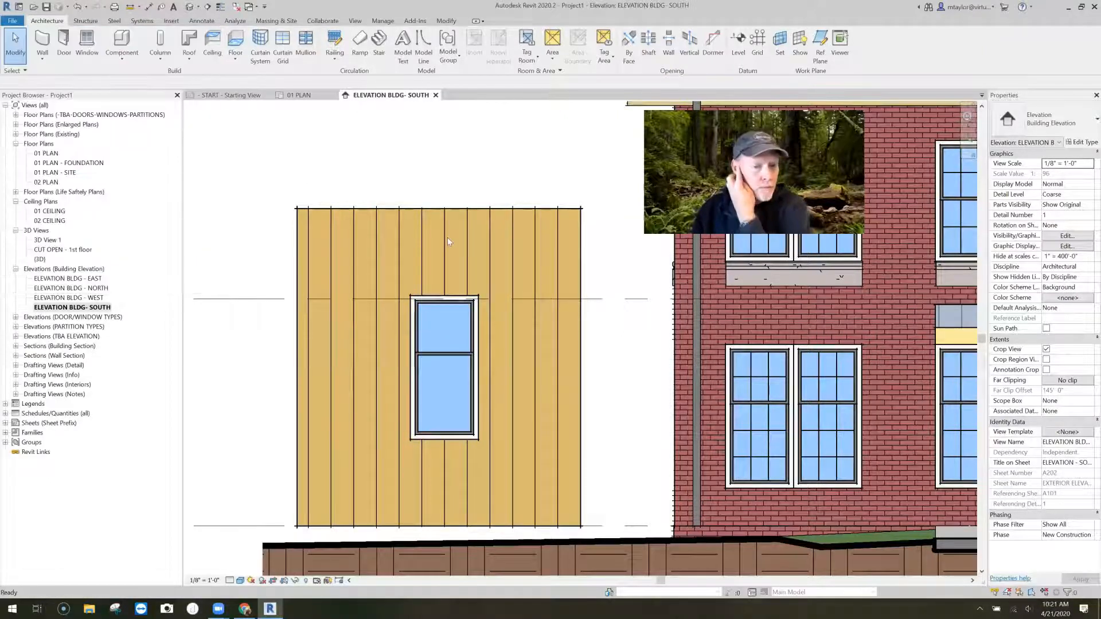
left_click_drag(584, 236, 585, 281)
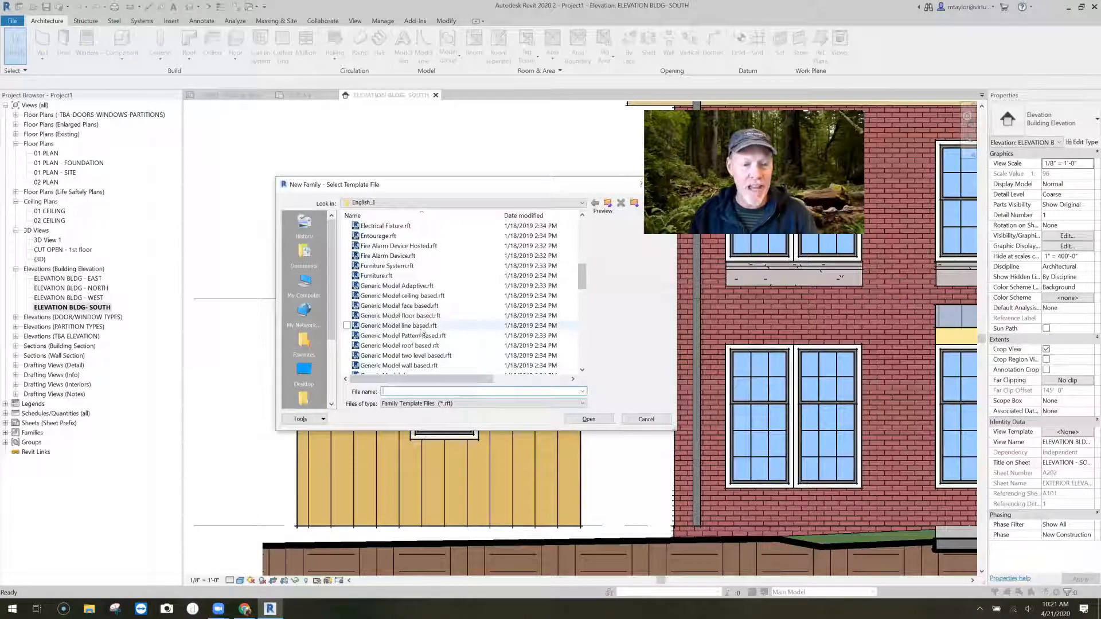
left_click(444, 326)
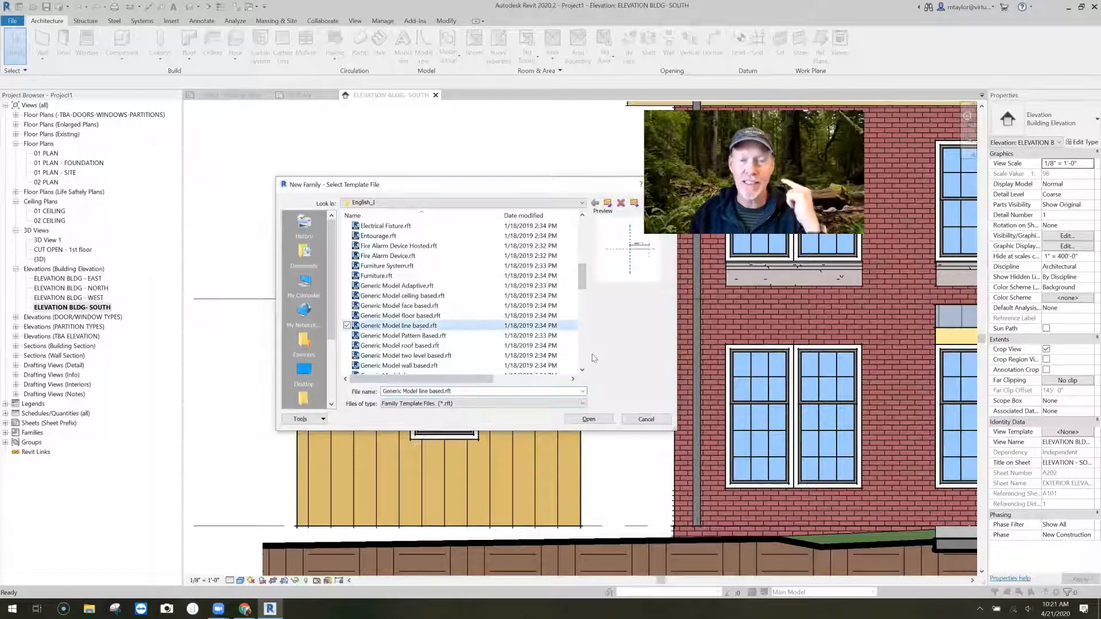
left_click(589, 420)
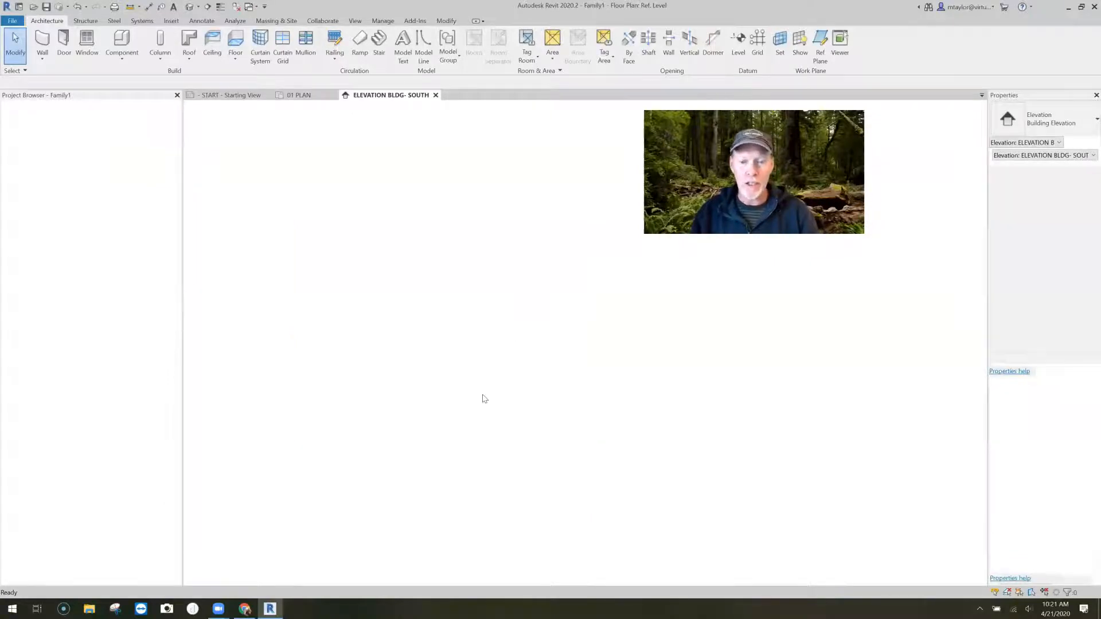
- In the Left elevation, sketch a thin extrusion profile across the center plane on the reference level, about 1'-5" wide and 3/4" thick
middle_click_drag(615, 395, 434, 371)
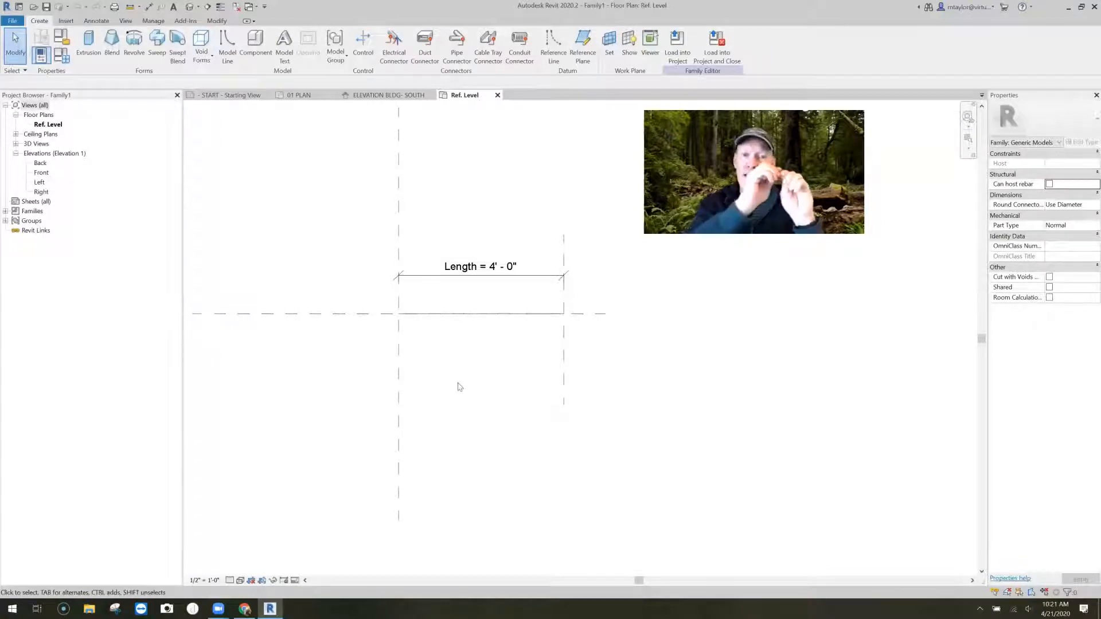
double_click(41, 183)
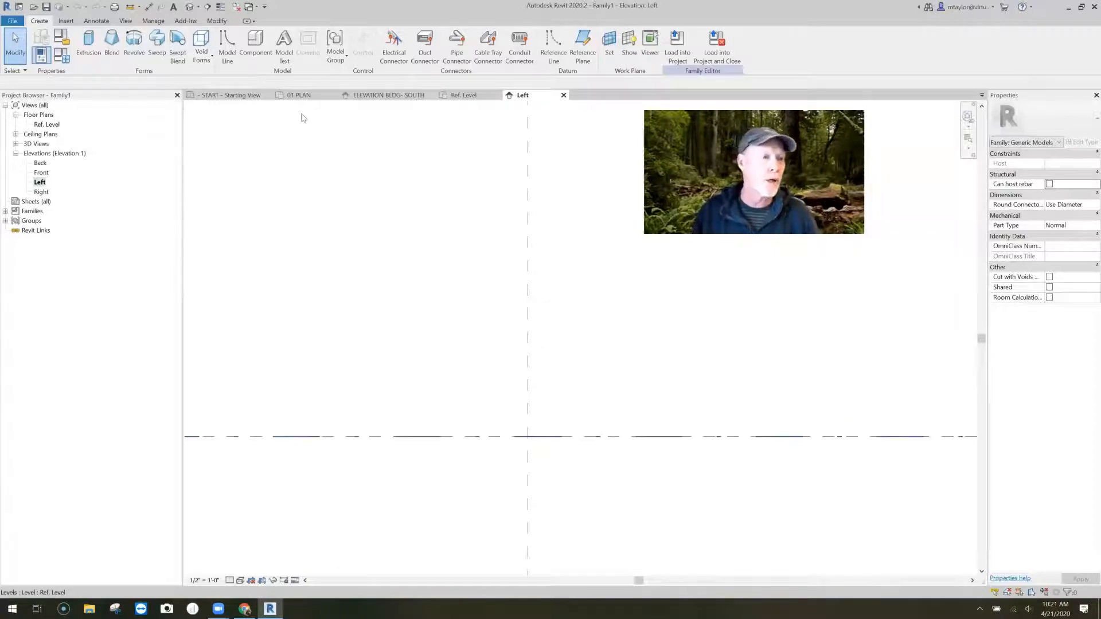
left_click(90, 43)
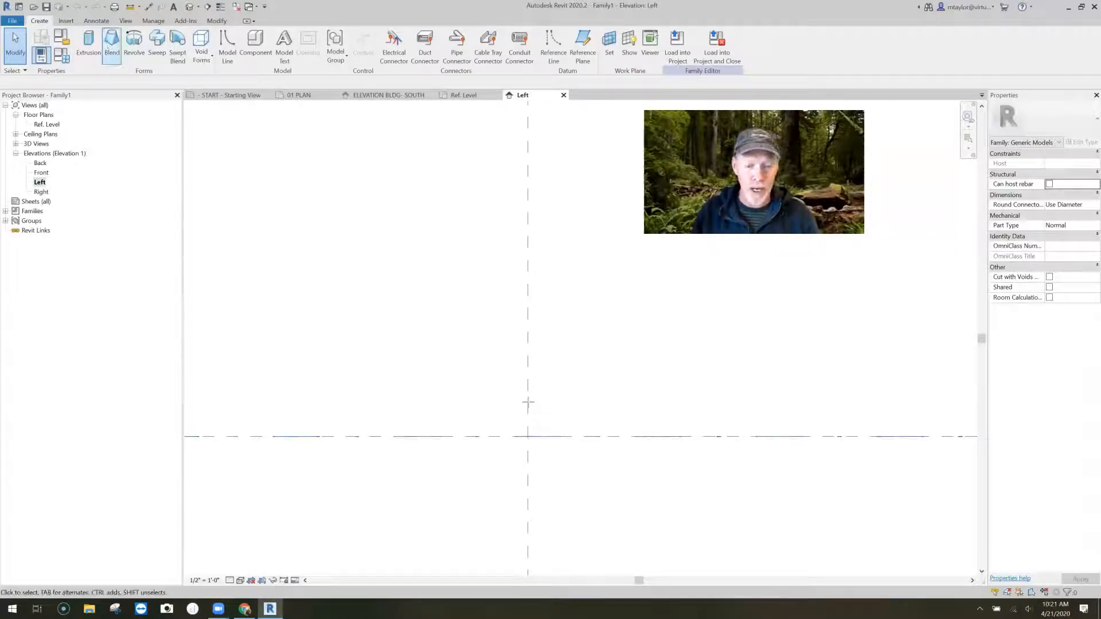
left_click(528, 437)
left_click(459, 410)
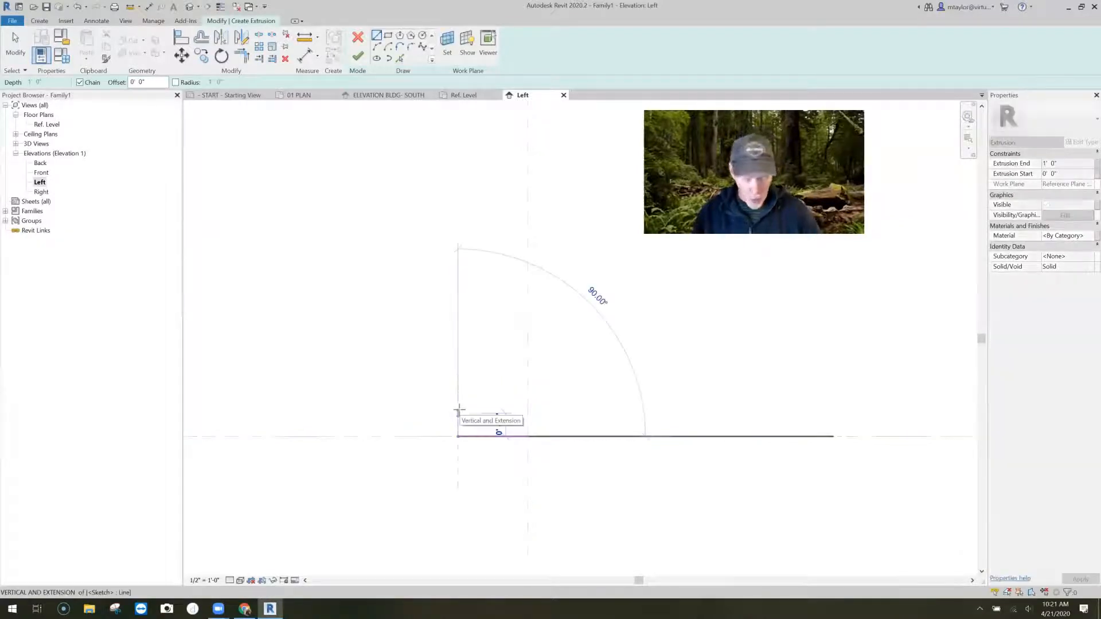
type("3")
key("Return")
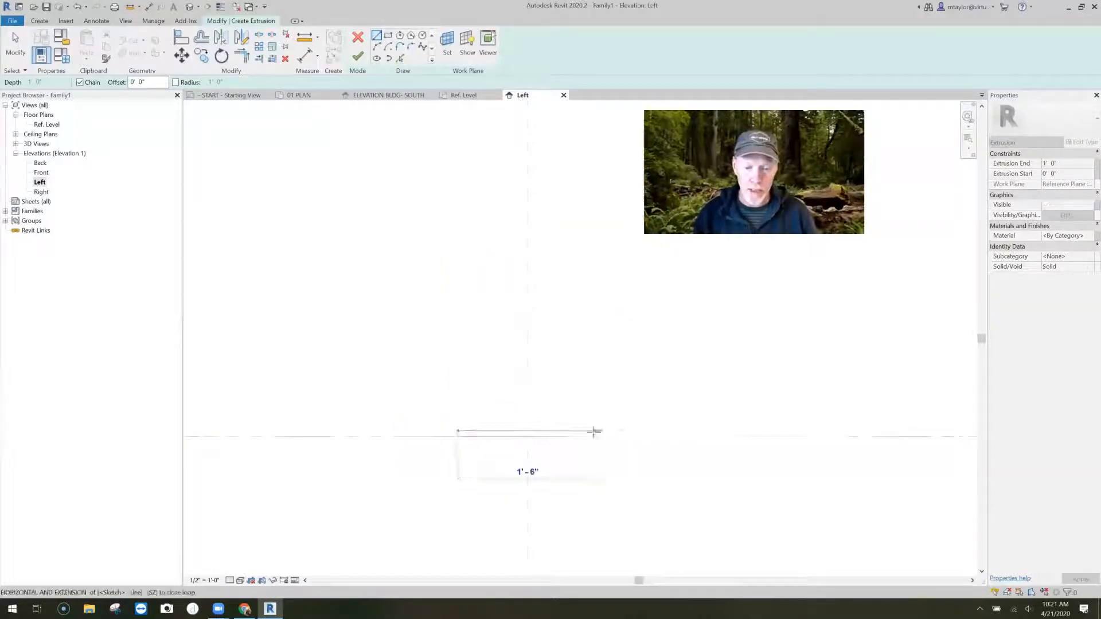
left_click(590, 432)
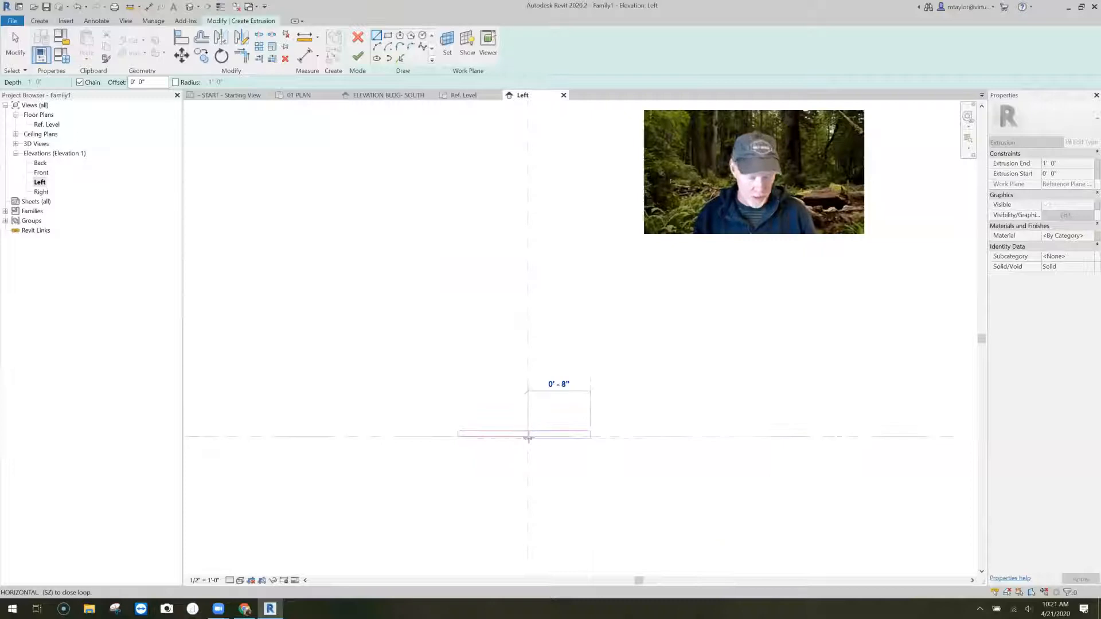
left_click(528, 437)
scroll(531, 452, "up", 2)
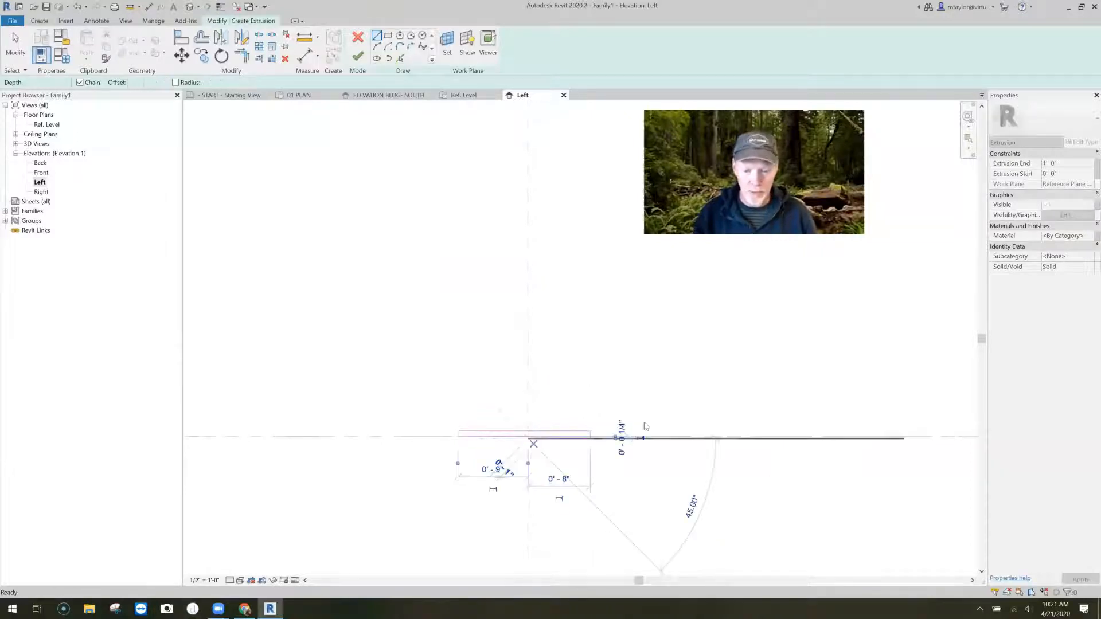
- Delete the profile's misaligned end and lower lines and redraw them on the reference level to close the rectangle
key("Escape")
left_click(659, 422)
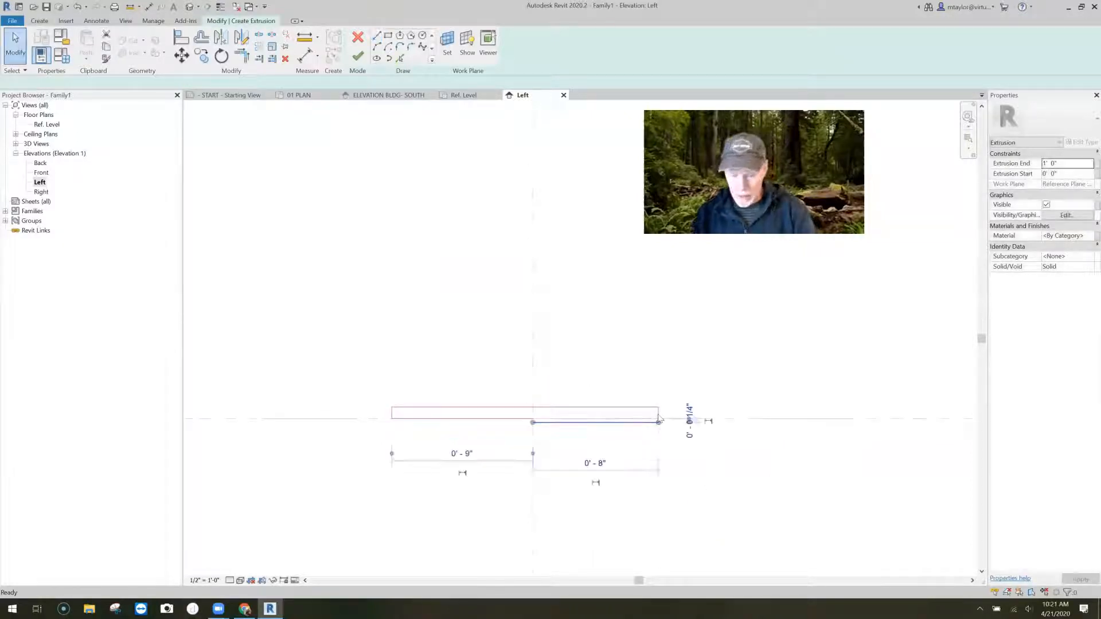
left_click(659, 419)
key("Escape")
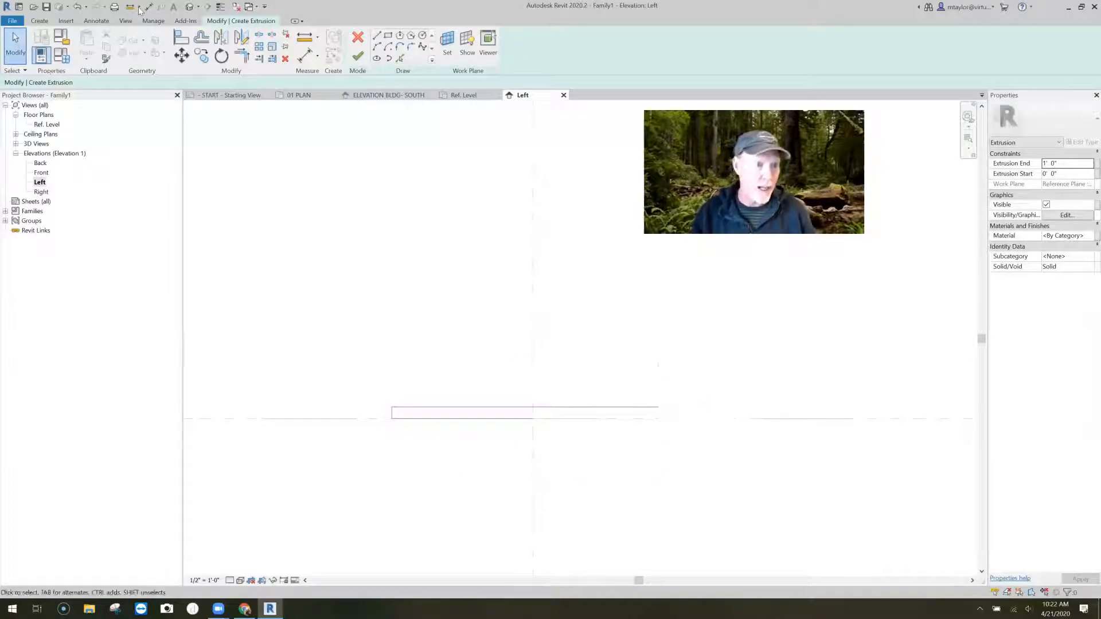
left_click(378, 37)
left_click(658, 407)
left_click(658, 419)
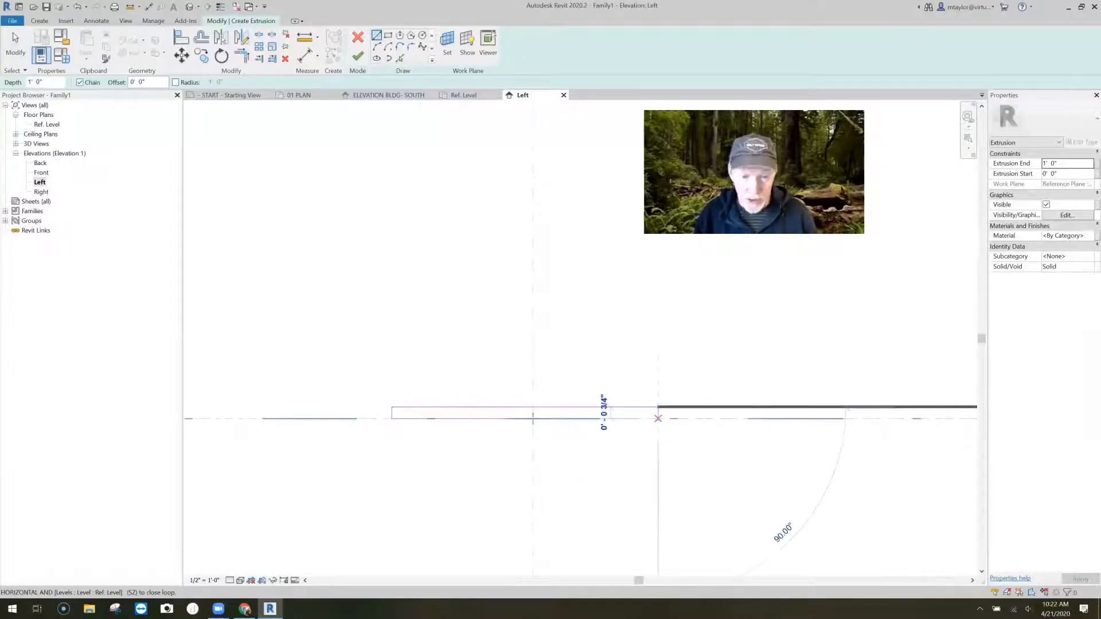
key("Escape")
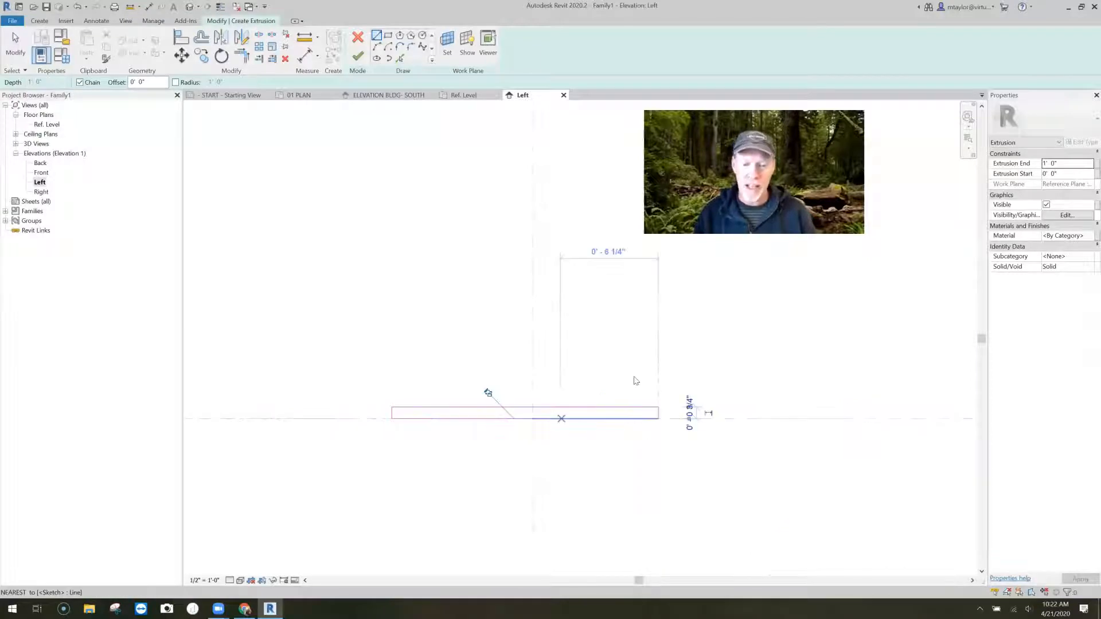
key("Escape")
- Nudge the profile's right end line inward until the rectangle is about 1'-1 1/4" wide
left_click(641, 416)
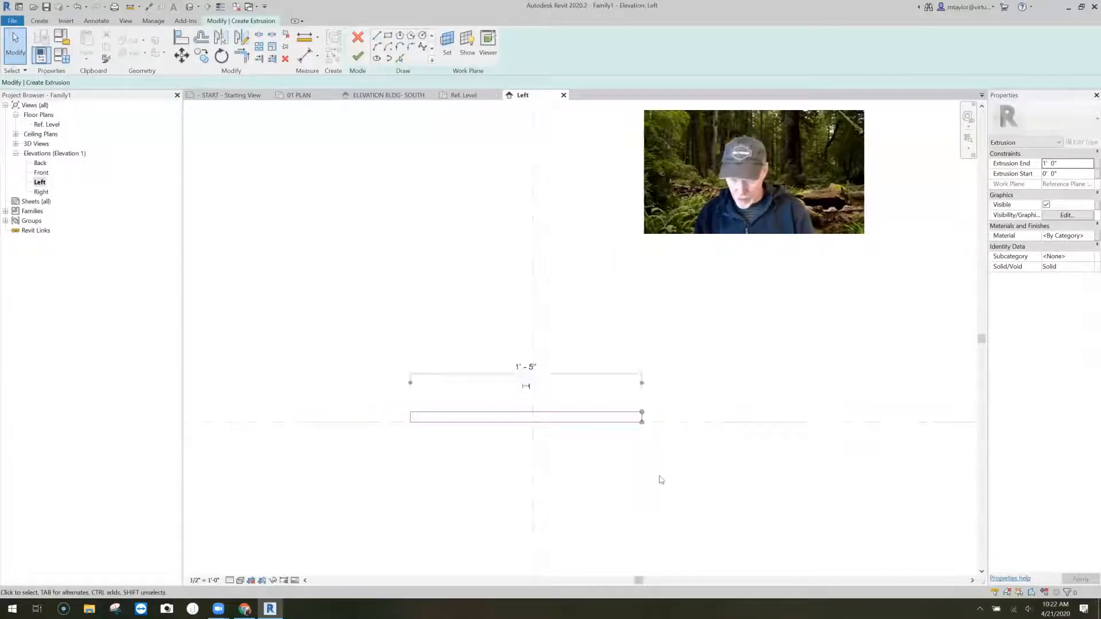
key("Left")
key("Left")
key("Left")
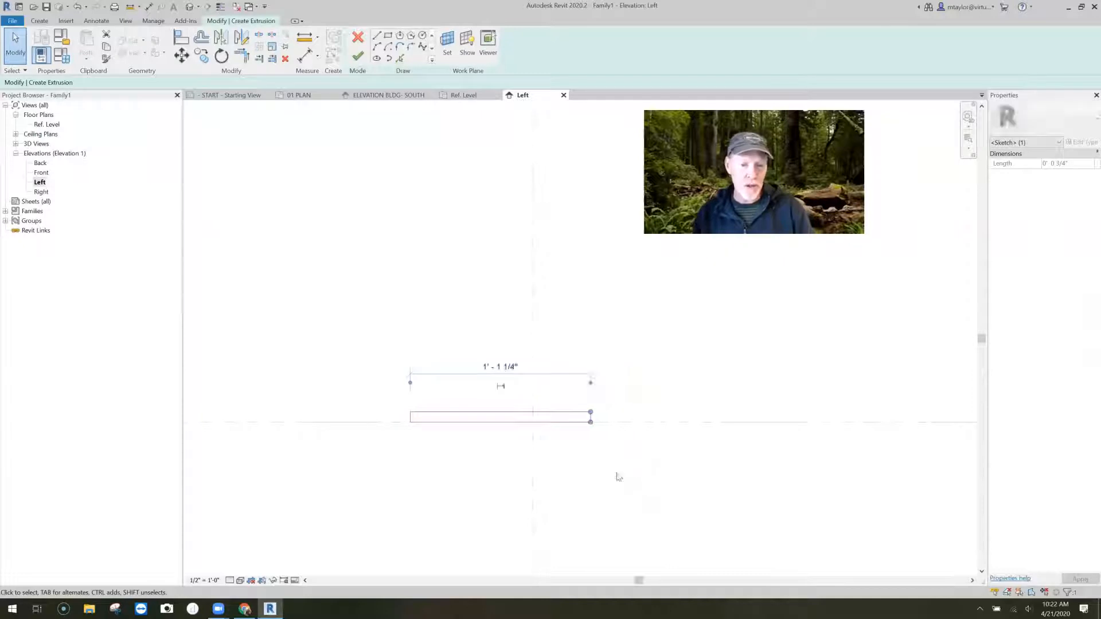
left_click(572, 463)
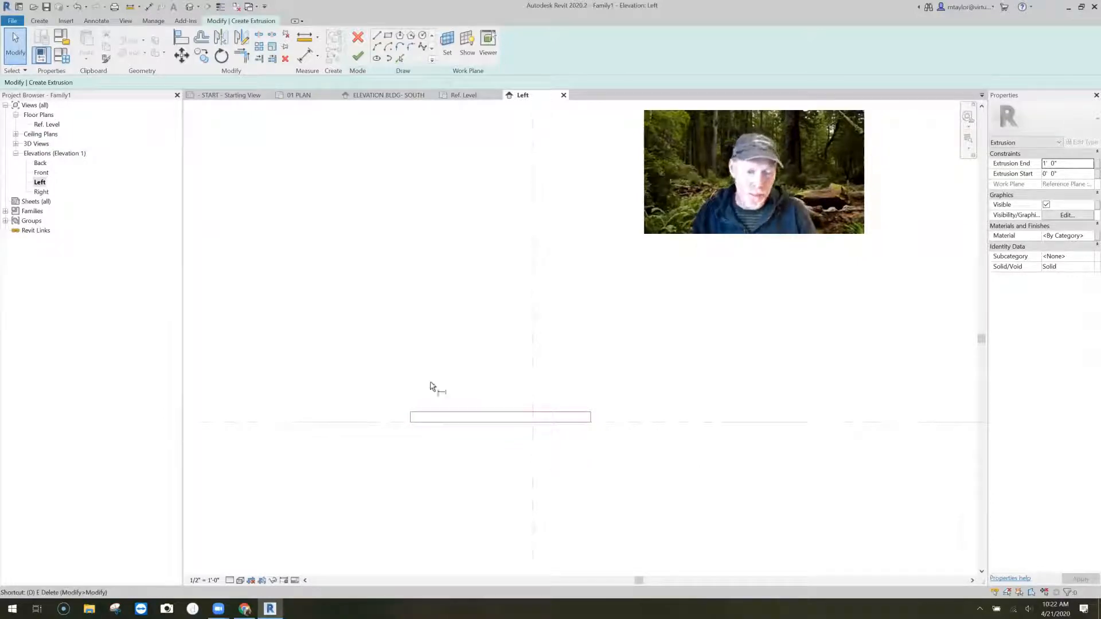
- Dimension the profile's two ends through the center plane and make the segments equal so the batten is centered
key("d")
key("i")
scroll(410, 419, "up", 3)
left_click(410, 419)
scroll(498, 329, "down", 4)
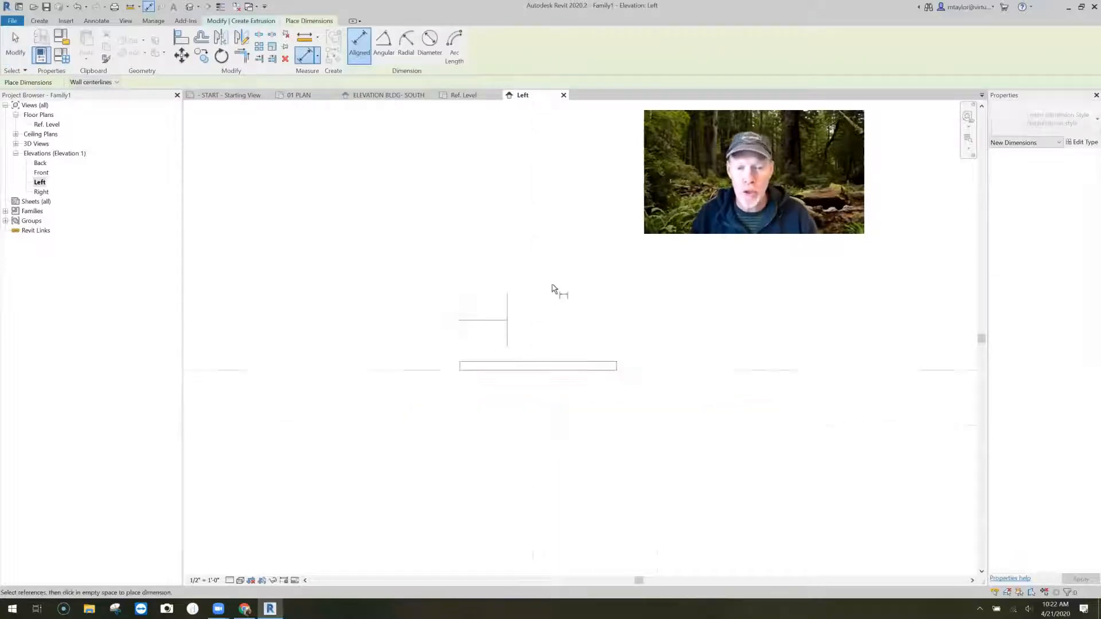
left_click(553, 290)
scroll(570, 369, "up", 3)
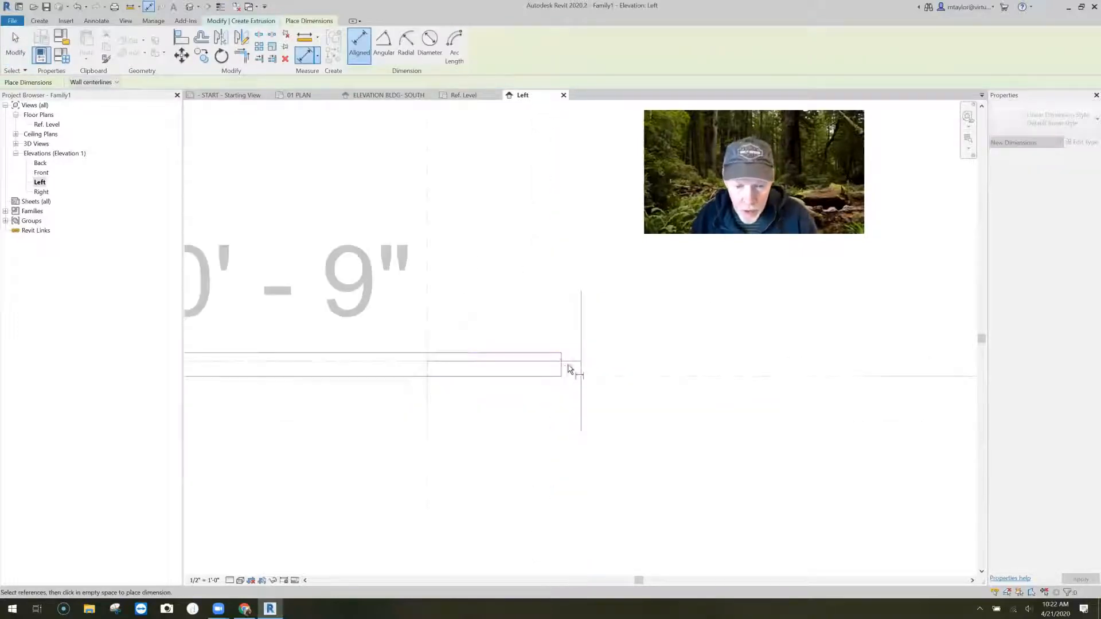
left_click(565, 369)
scroll(572, 304, "down", 2)
scroll(573, 301, "down", 2)
left_click(569, 228)
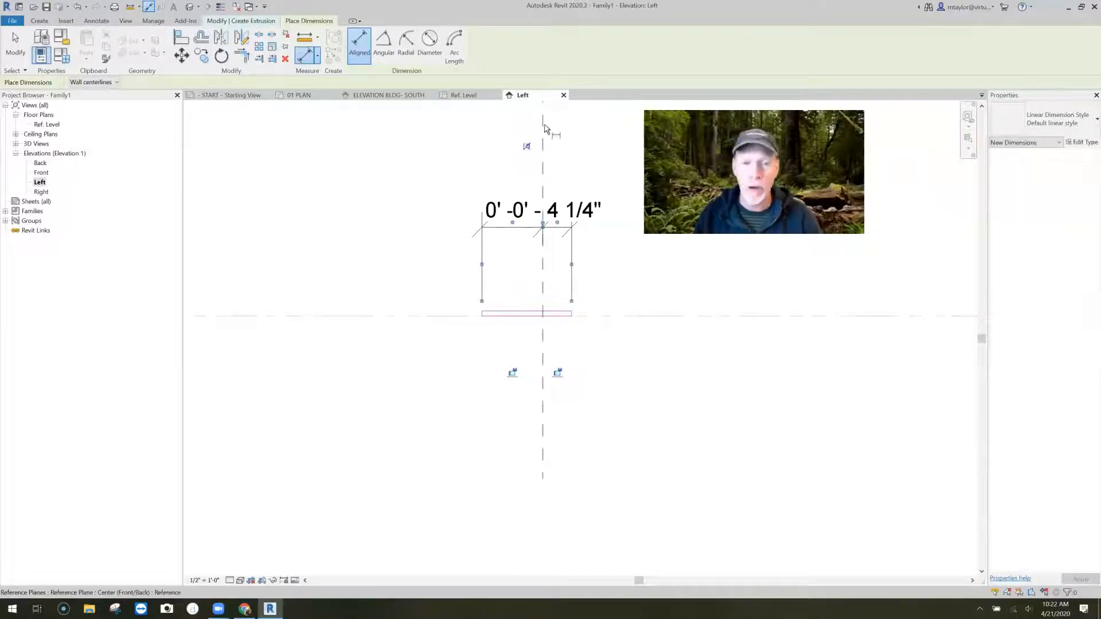
left_click(526, 148)
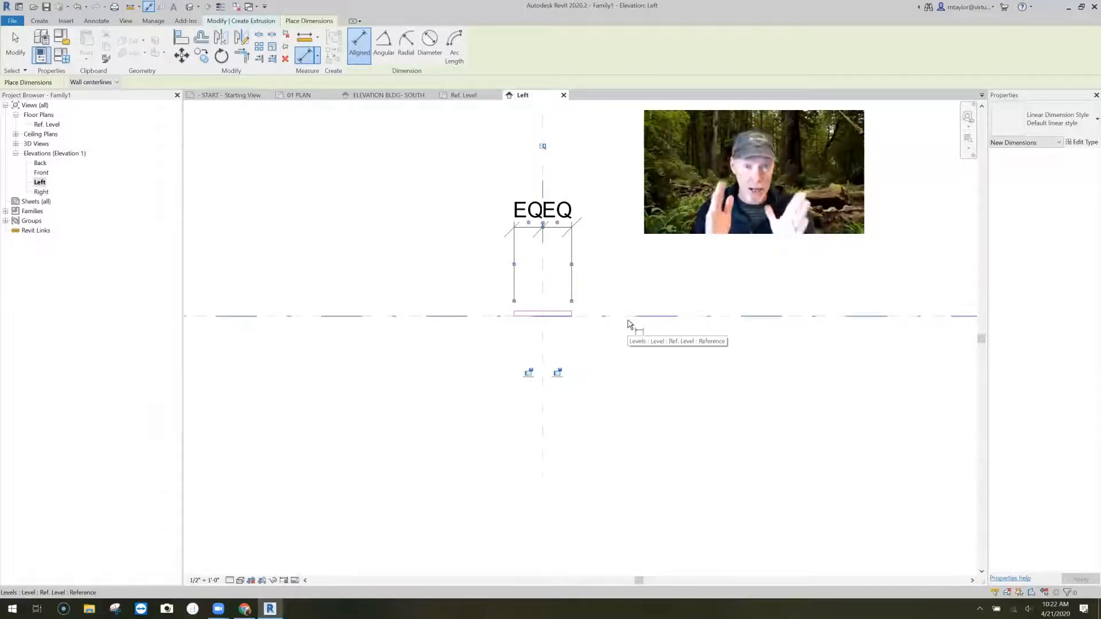
- Add an overall width dimension between the profile's two ends, placed below the rectangle
scroll(528, 319, "up", 4)
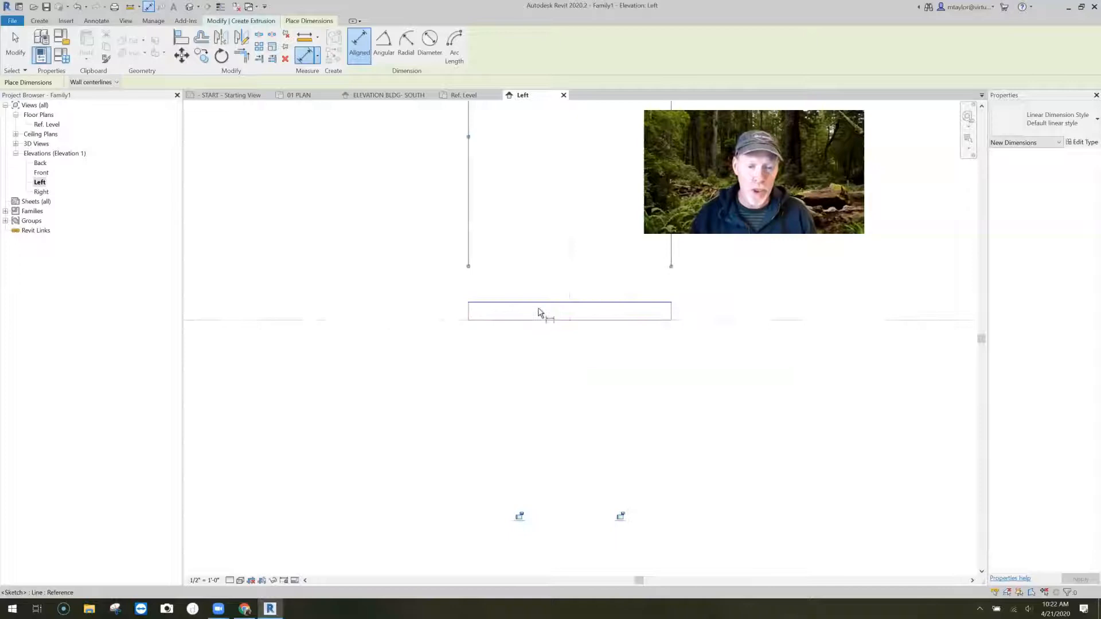
scroll(539, 324, "up", 1)
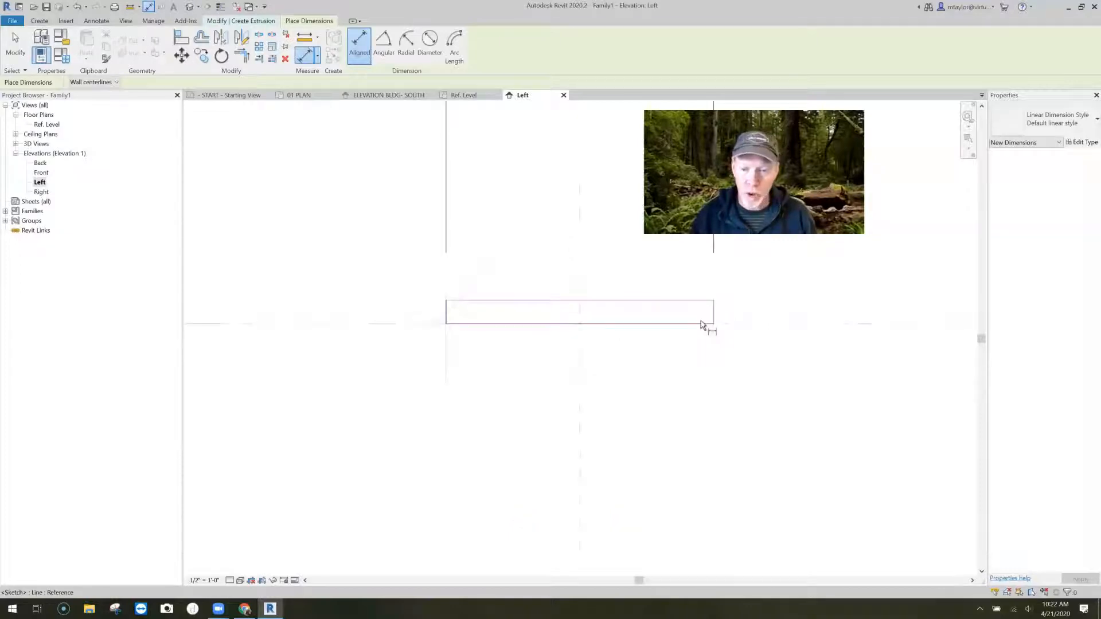
scroll(695, 463, "down", 4)
middle_click_drag(787, 475, 626, 416)
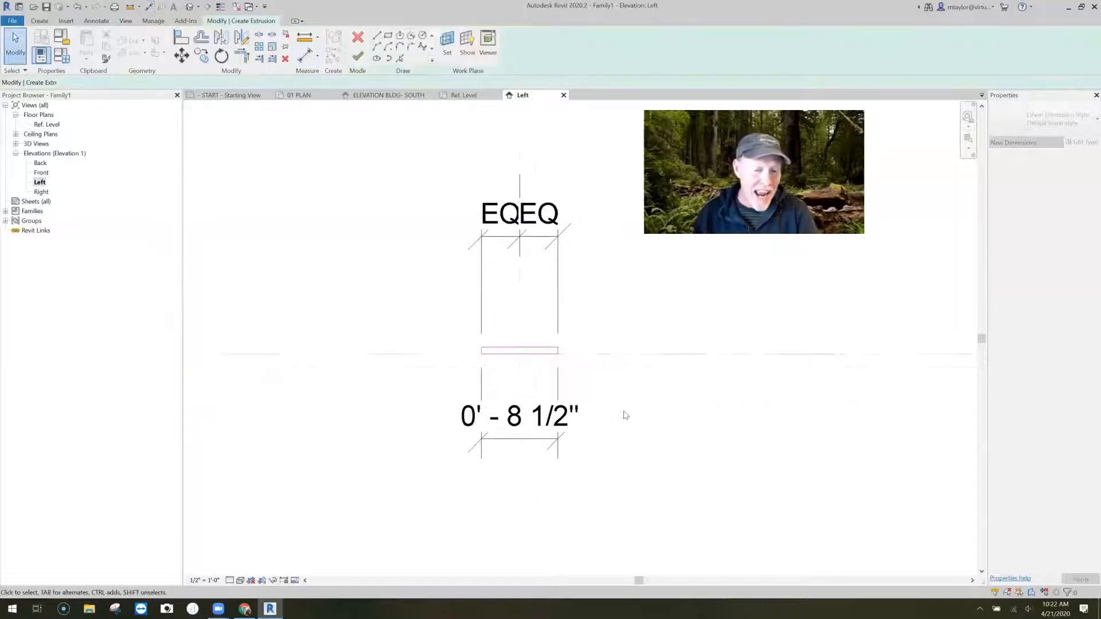
key("Escape")
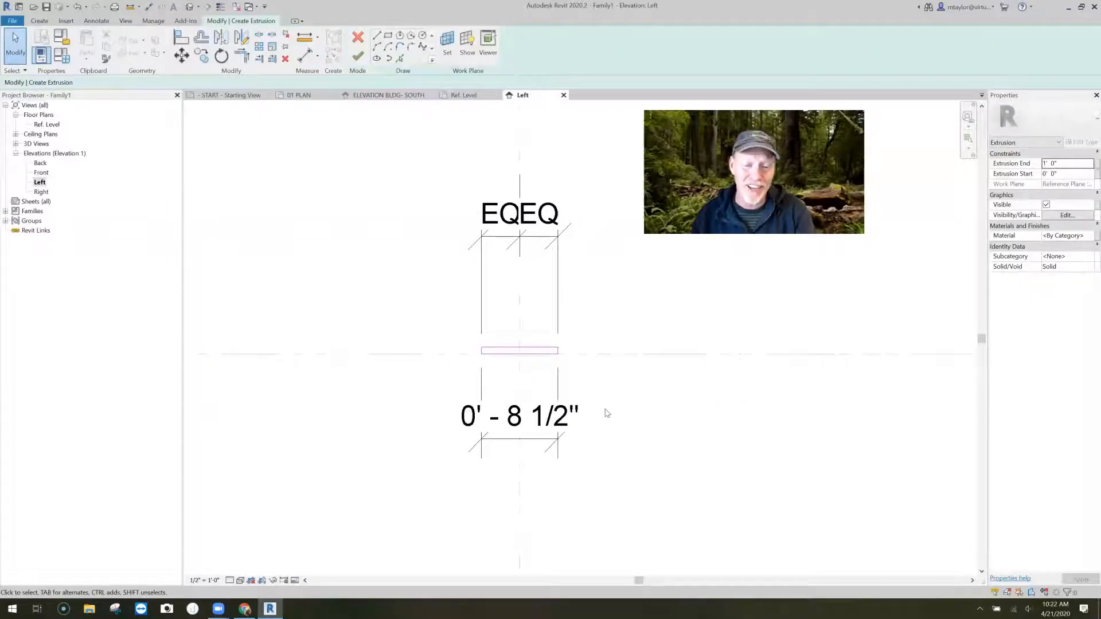
- Label the overall width dimension with a new family type parameter named batten width
left_click(562, 417)
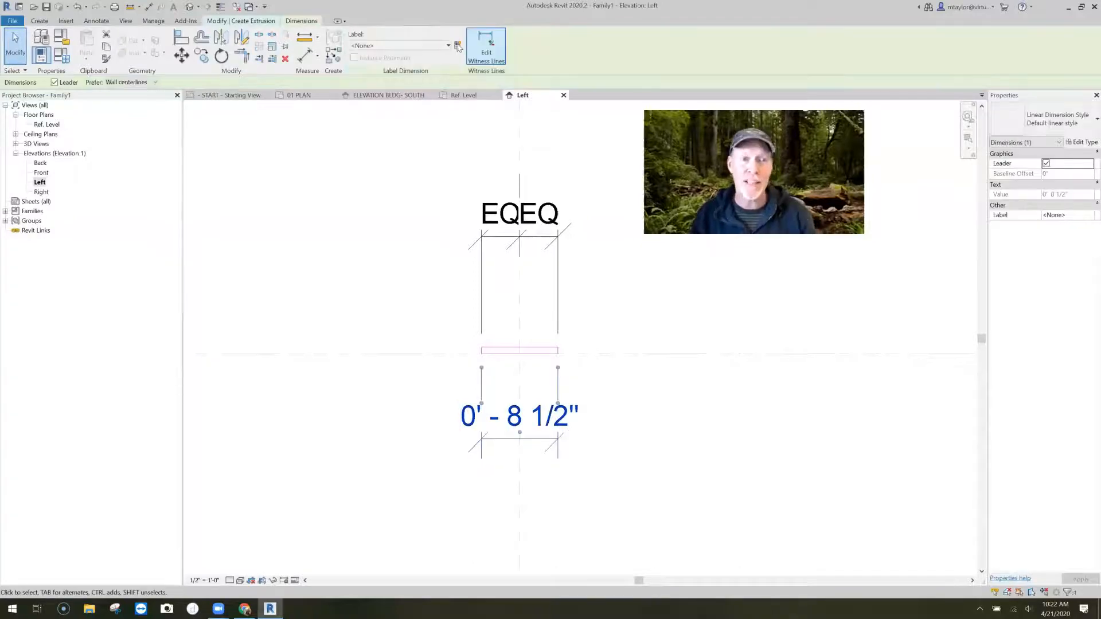
left_click(459, 46)
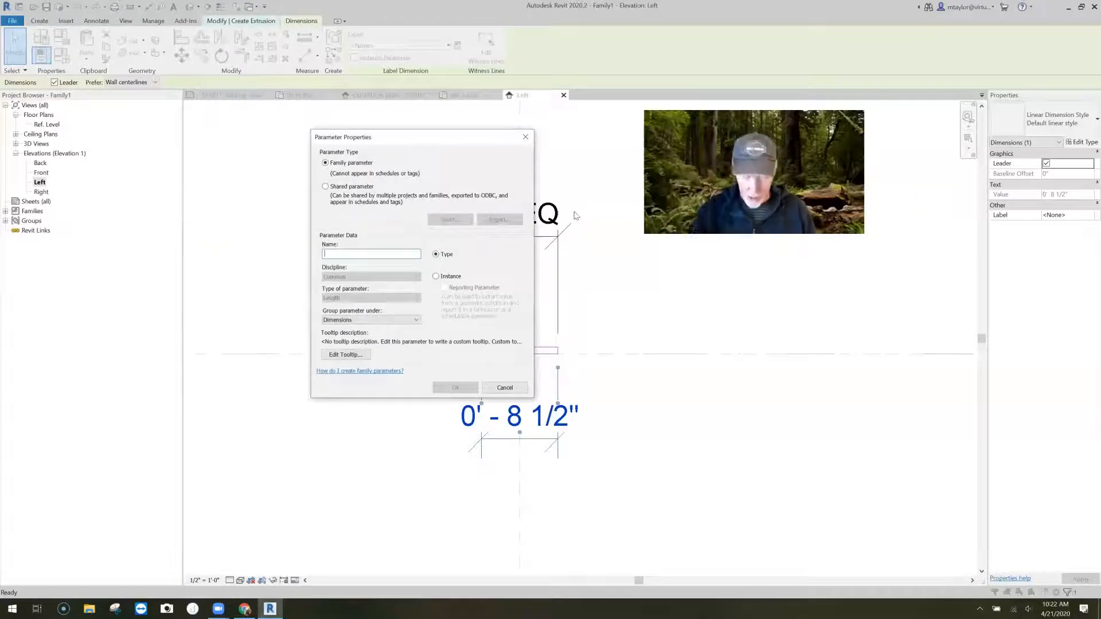
type("batten width")
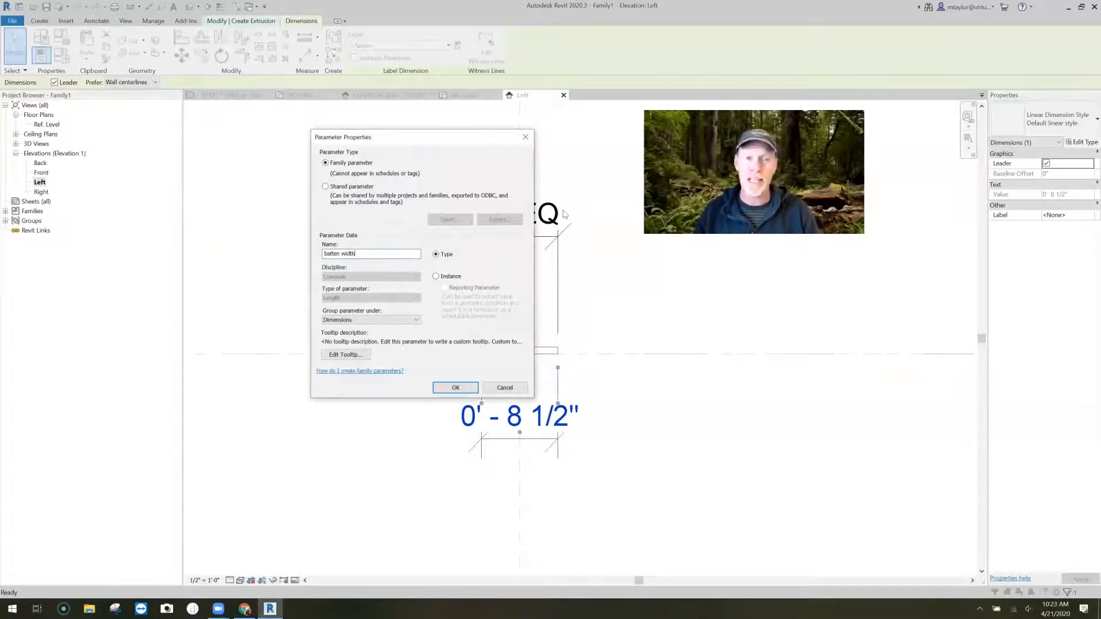
left_click(456, 388)
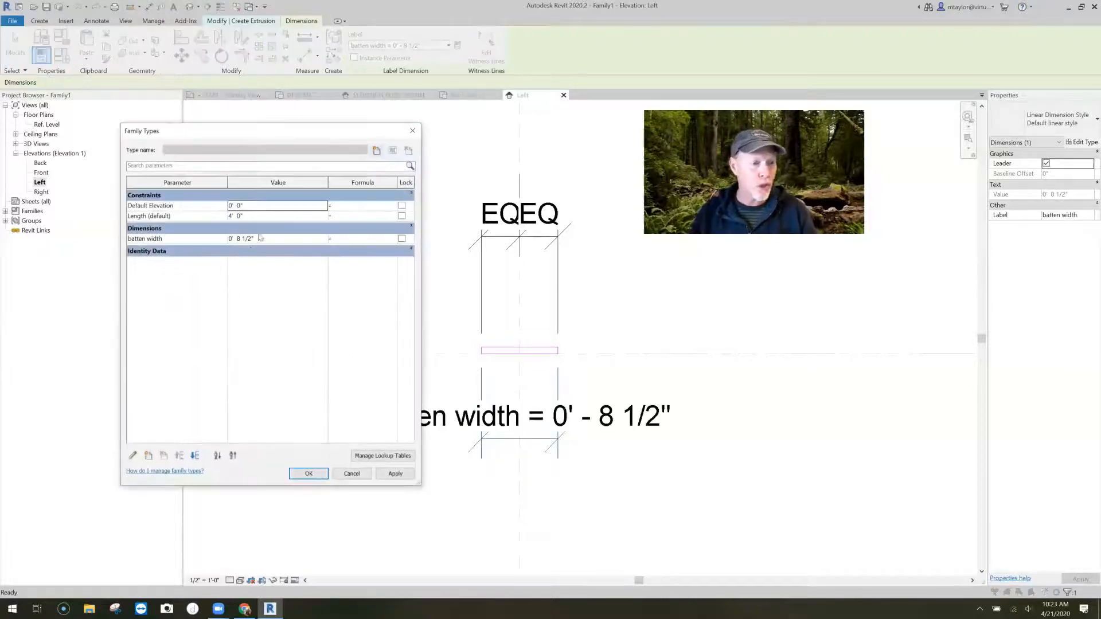
- Set the batten width parameter to 1.5" in the family types and inspect the resized profile
left_click(258, 234)
left_click(259, 228)
left_click(268, 239)
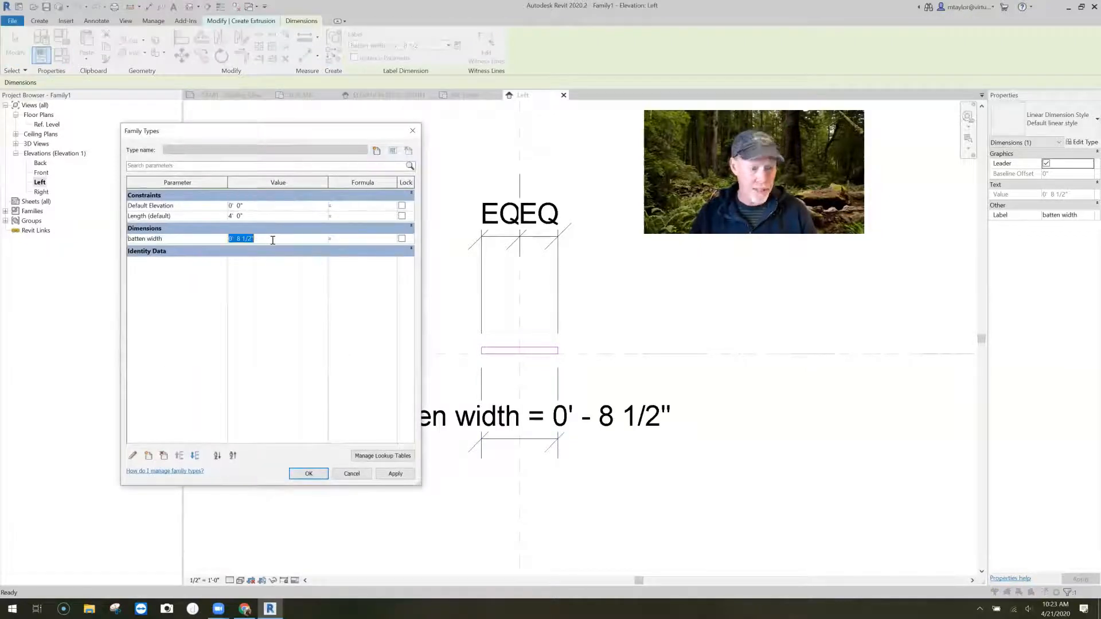
type("1.5\"")
left_click(309, 474)
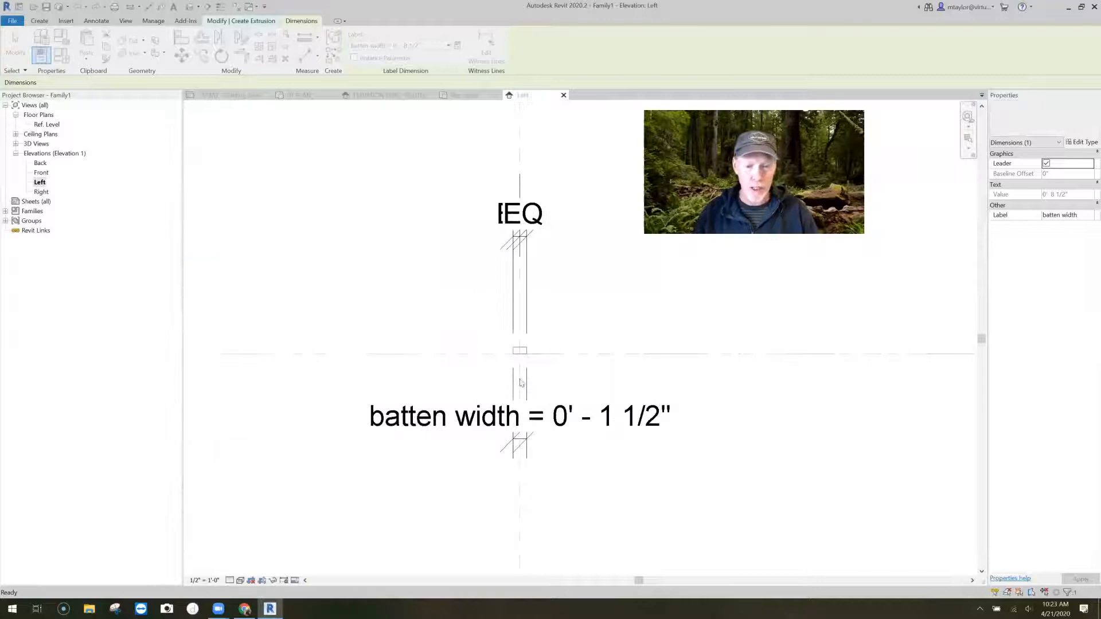
scroll(527, 353, "up", 5)
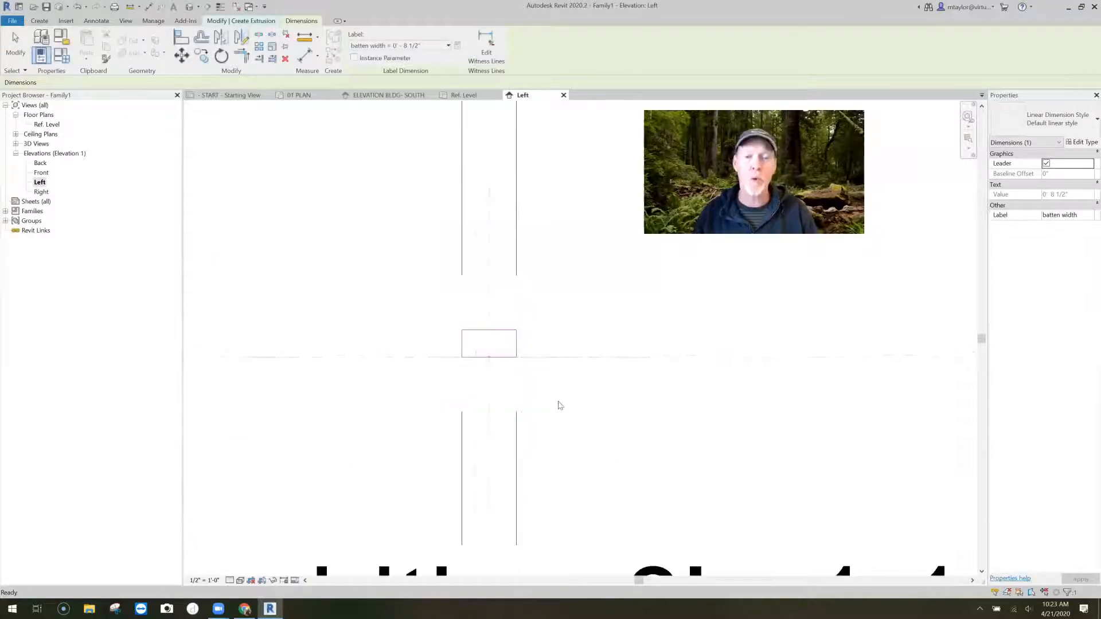
scroll(565, 407, "down", 4)
left_click(567, 407)
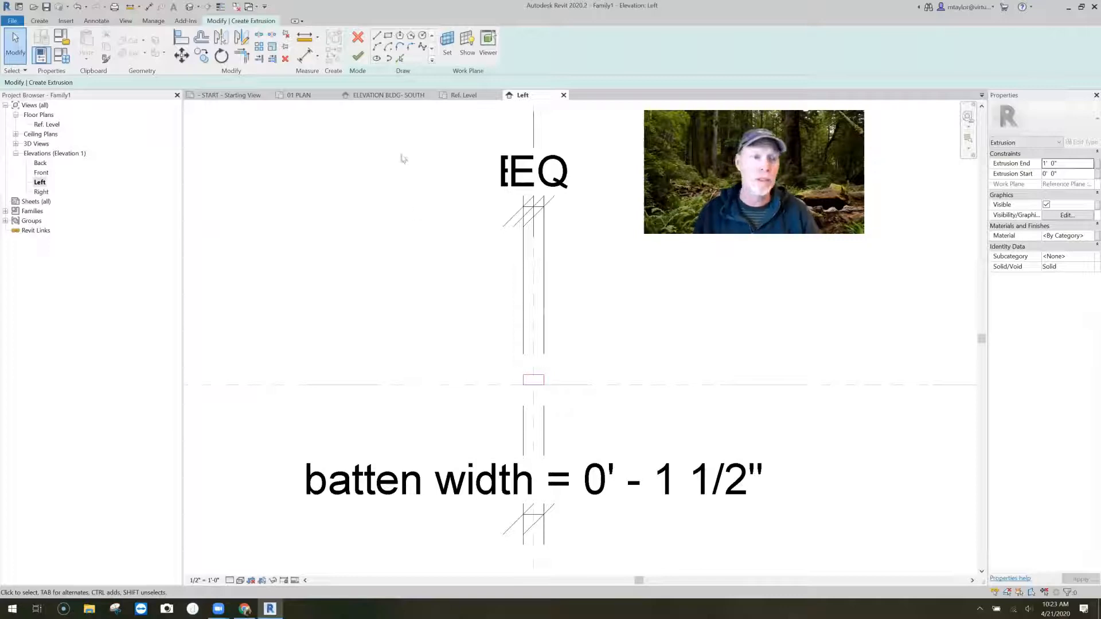
- Save the family as batten in the Generic Models folder under CUSTOM CONTENT, 2020, accepting that the open sketch is not saved
left_click(46, 7)
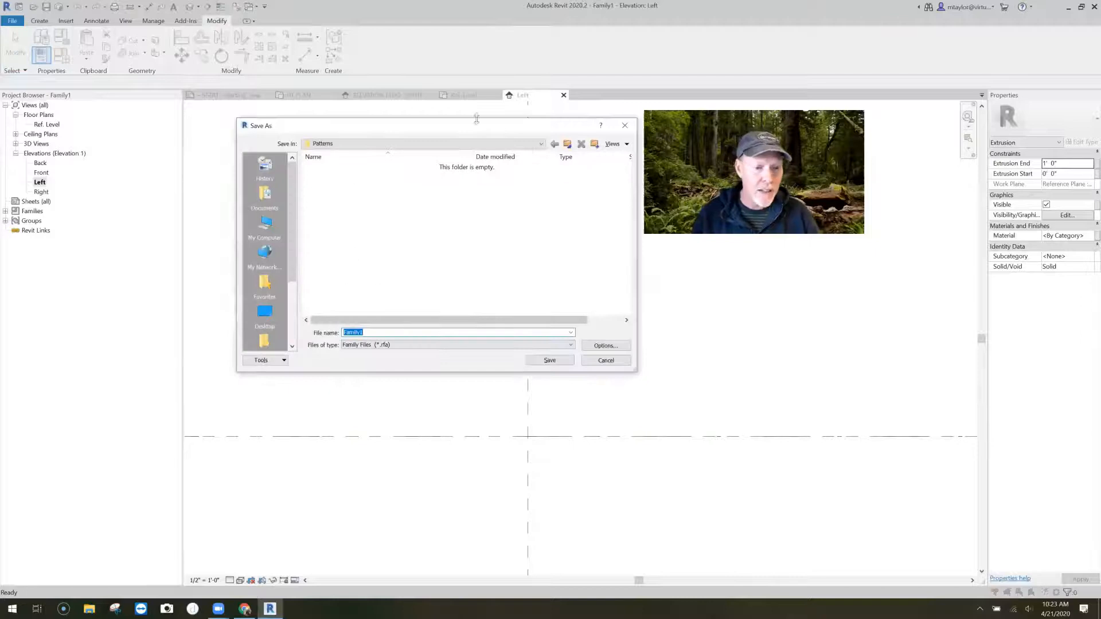
left_click(568, 145)
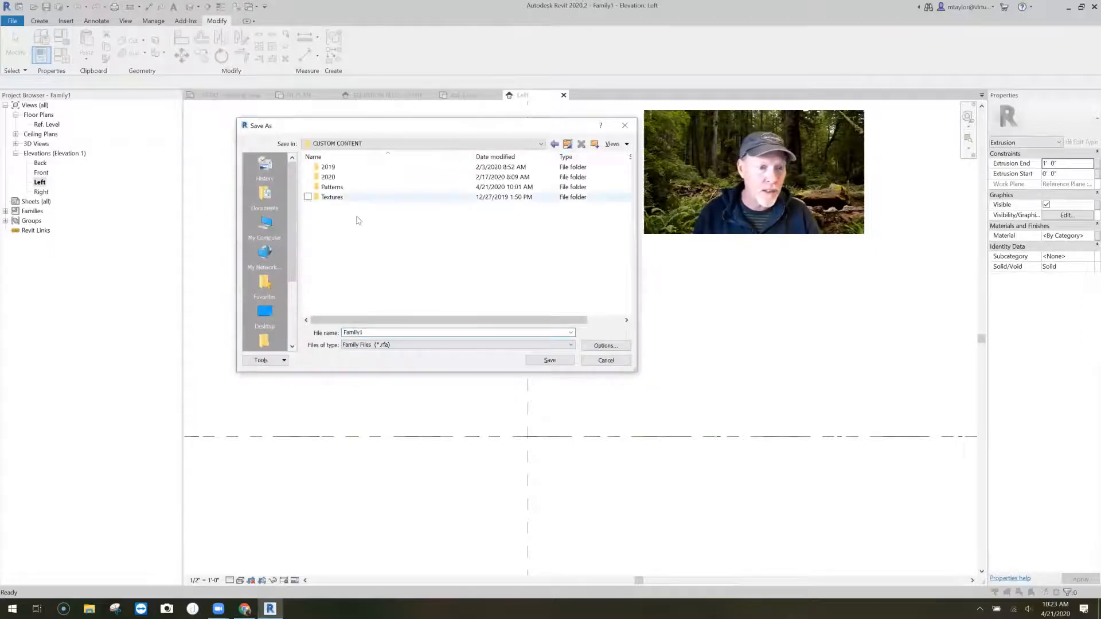
double_click(329, 177)
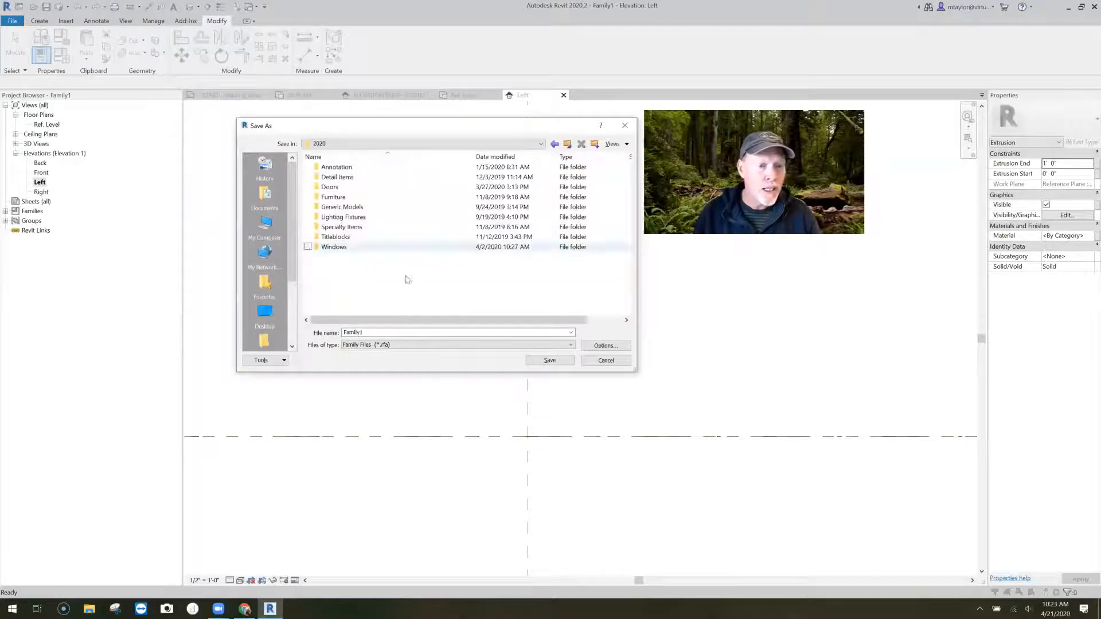
double_click(344, 207)
double_click(412, 332)
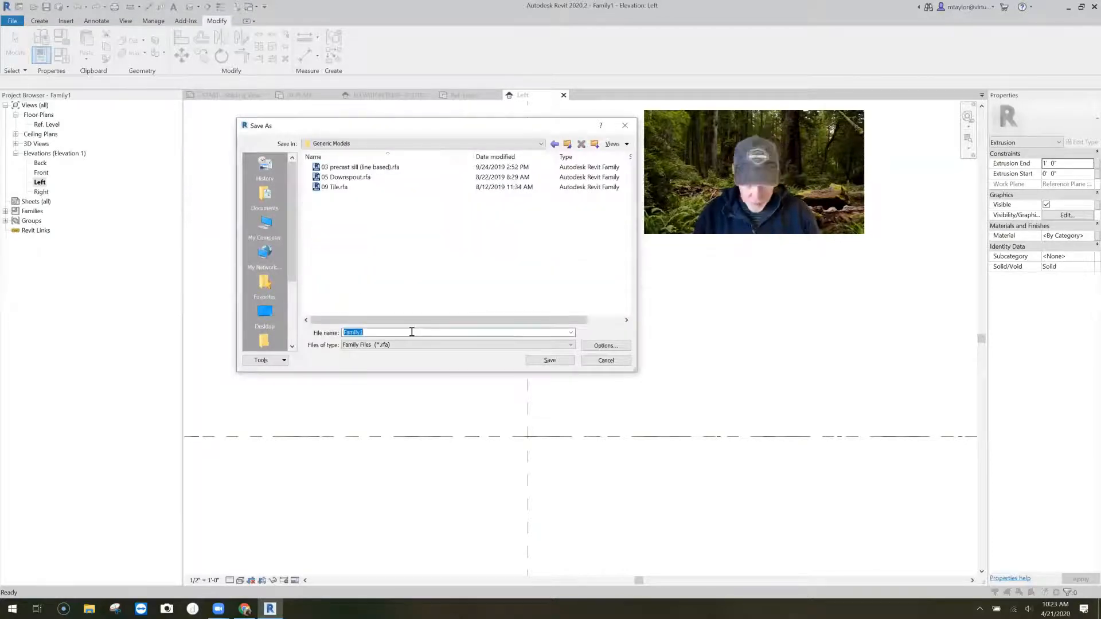
type("batten")
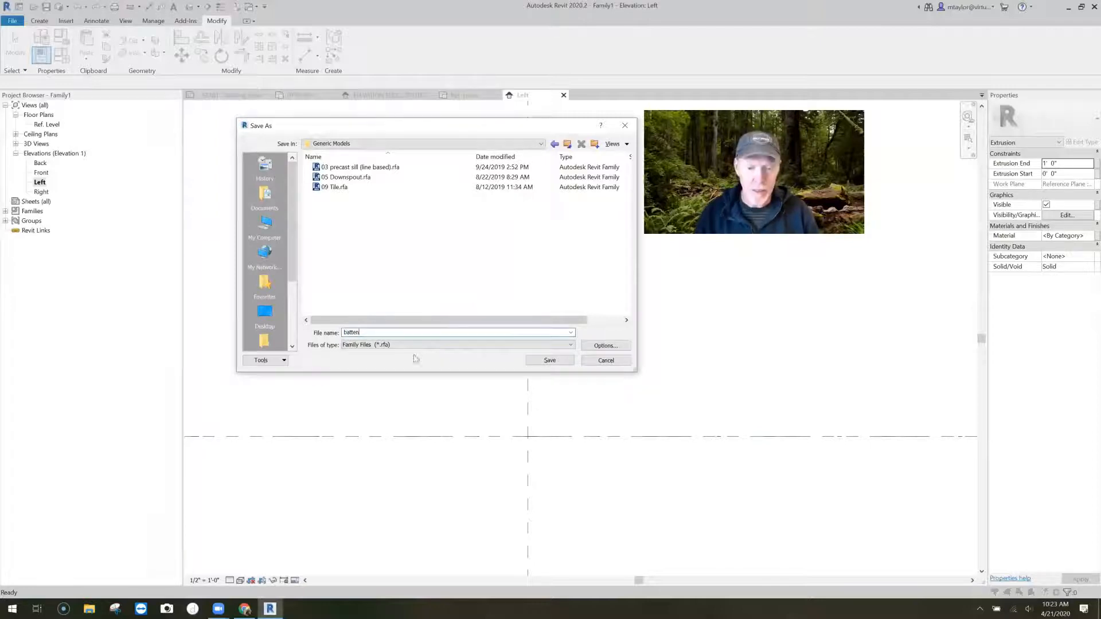
left_click(552, 361)
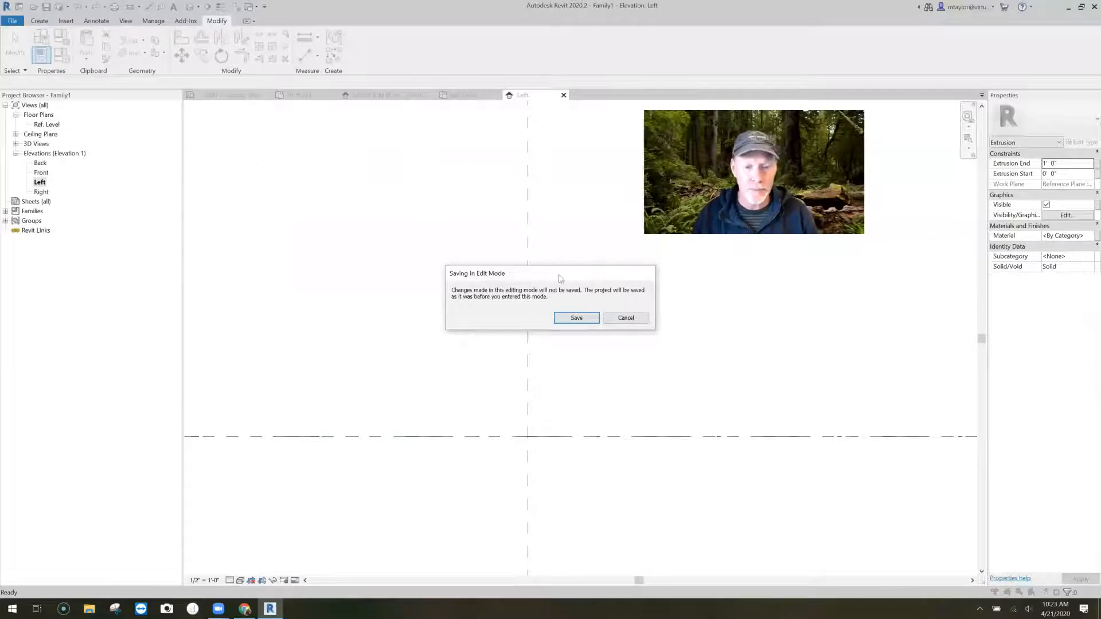
left_click_drag(560, 275, 486, 266)
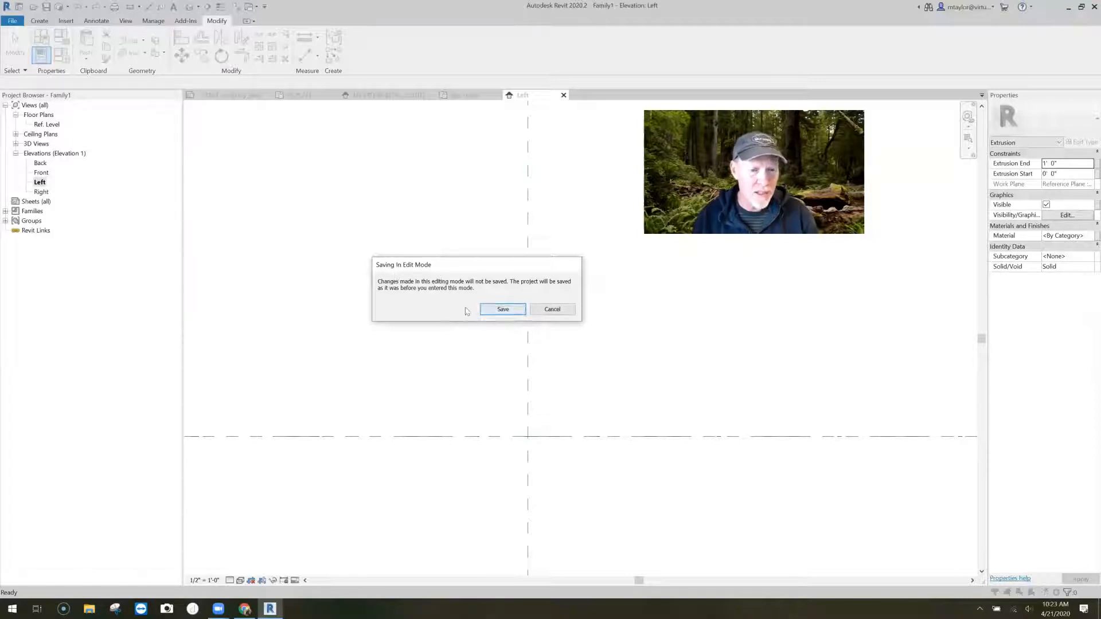
left_click(503, 310)
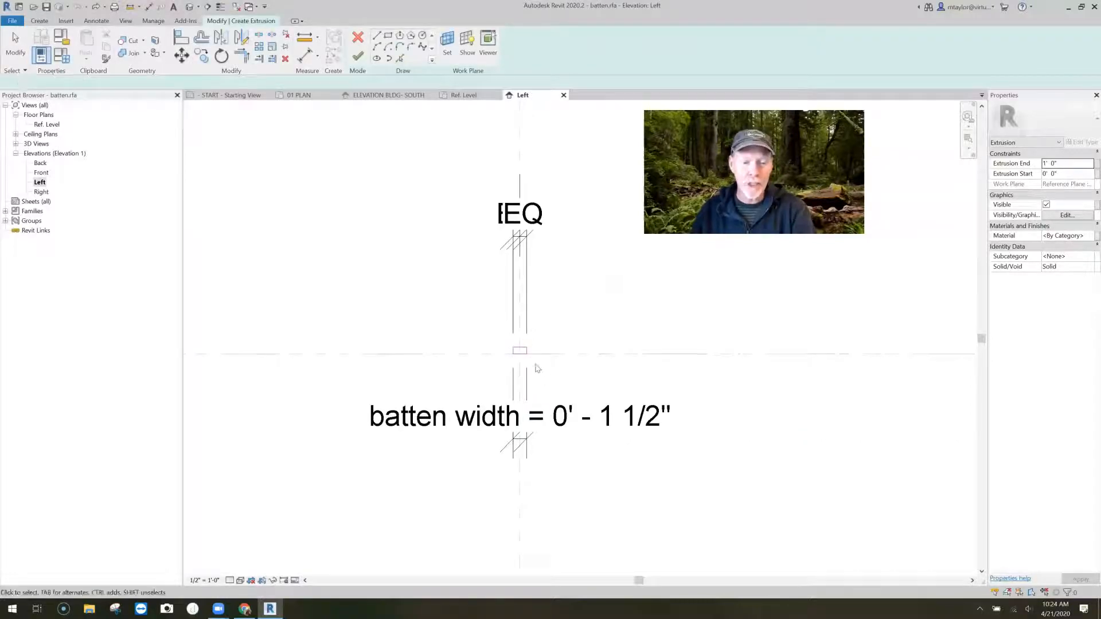
- Finish the batten extrusion sketch and inspect the resulting solid in the left elevation
scroll(536, 362, "up", 2)
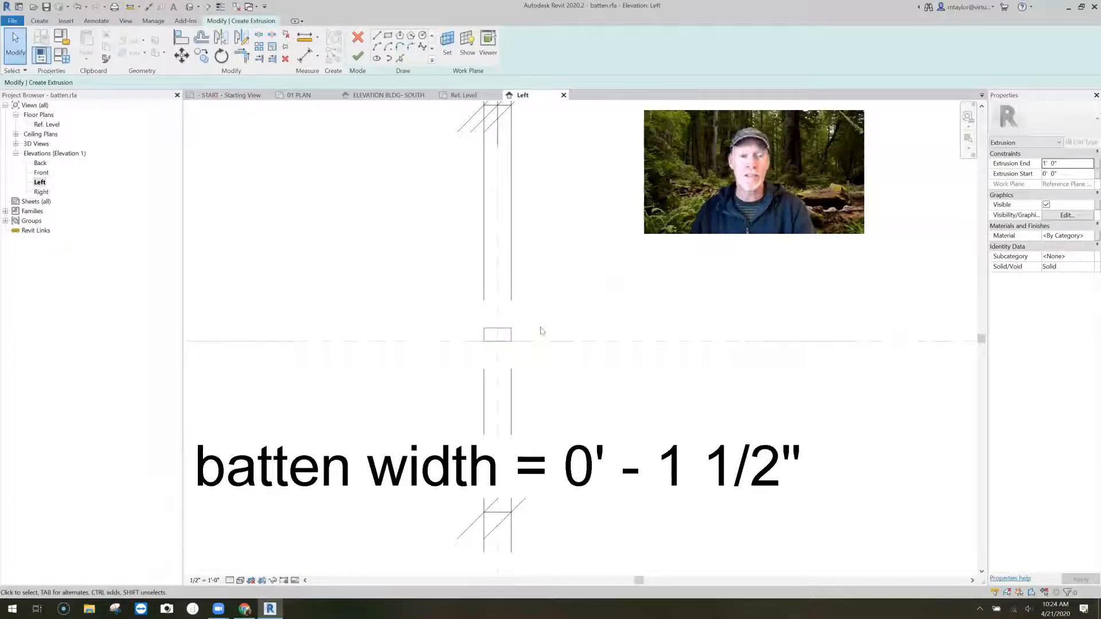
scroll(528, 335, "up", 3)
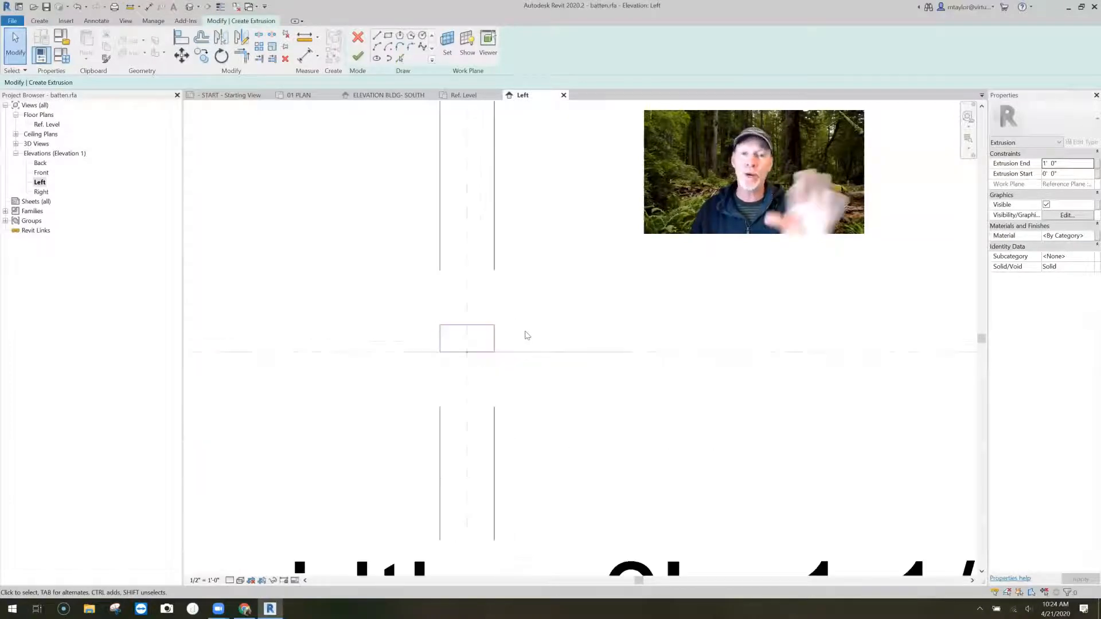
left_click(358, 55)
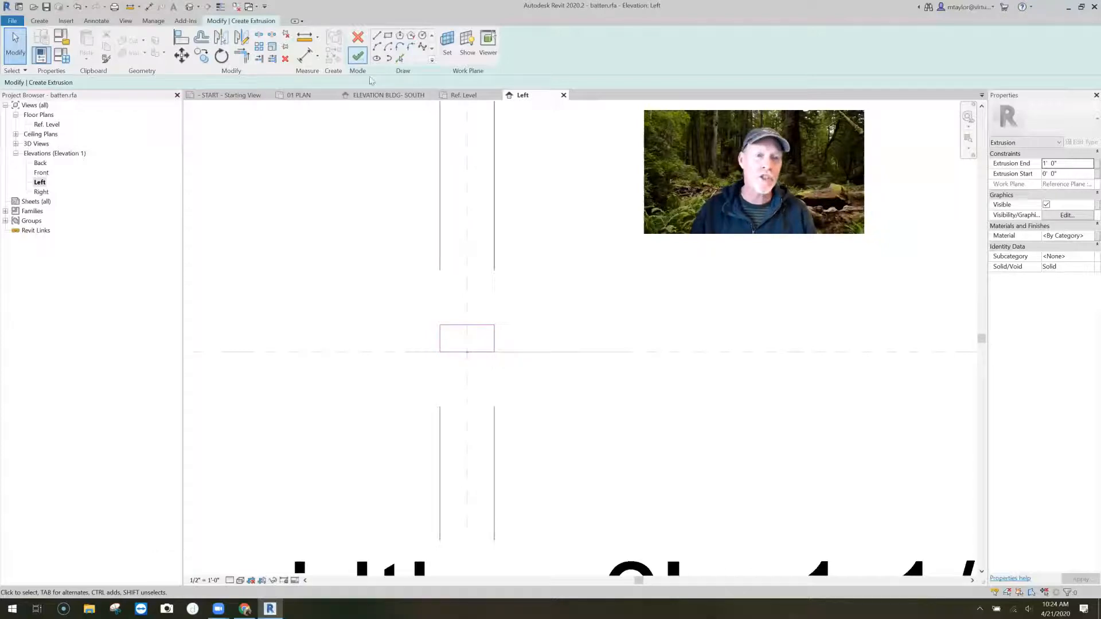
scroll(534, 381, "down", 3)
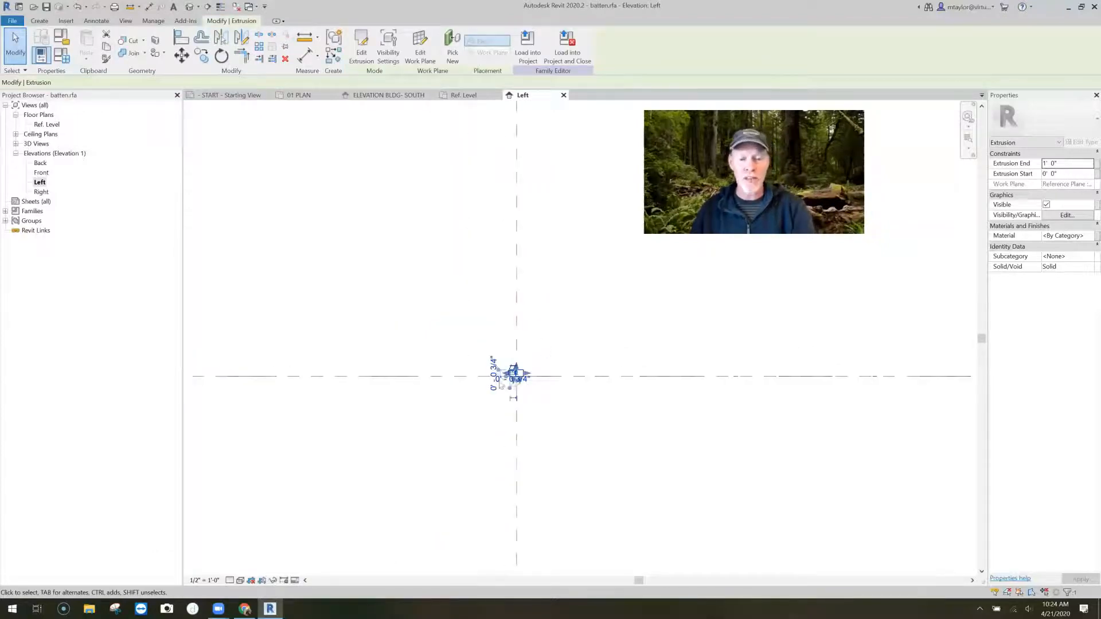
left_click(590, 433)
scroll(535, 390, "up", 2)
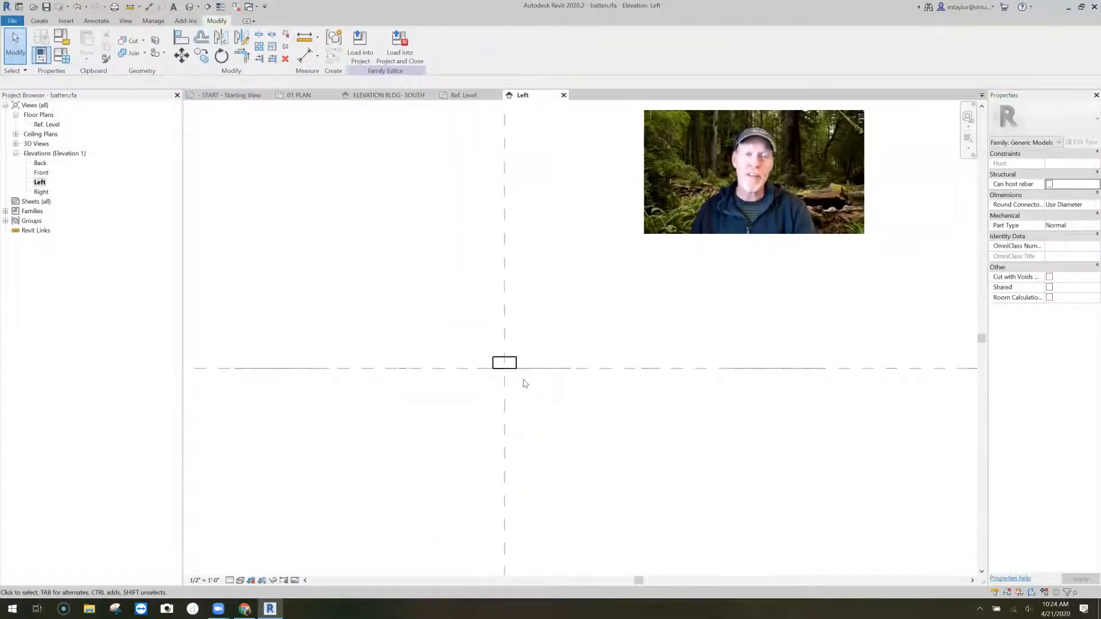
scroll(527, 384, "up", 2)
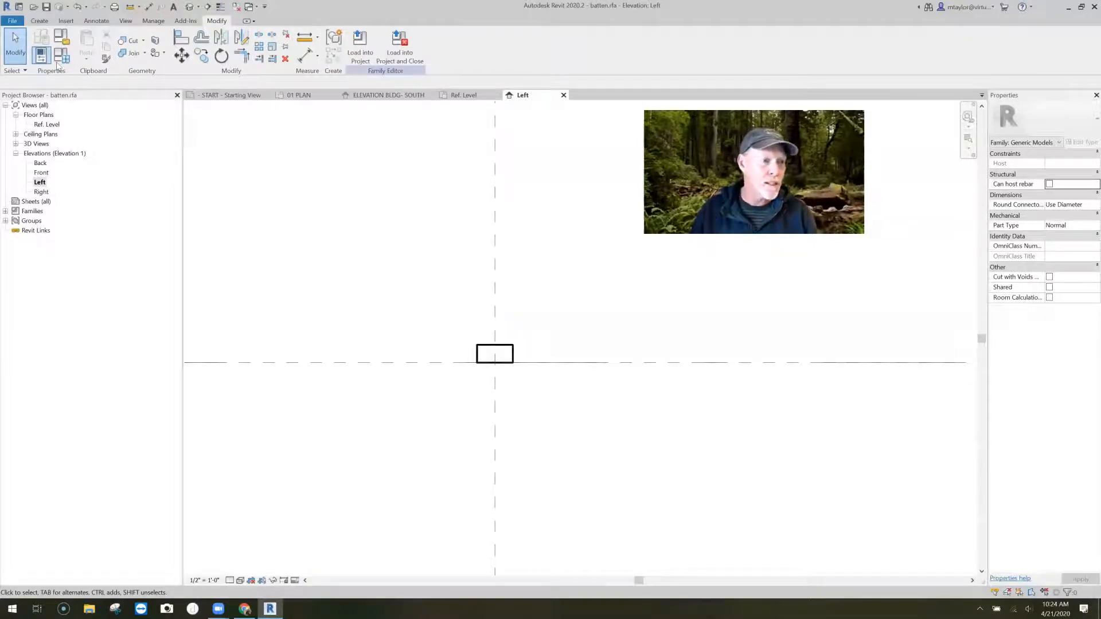
- Test the batten width parameter at 4" in the family types and restore it to 1.5"
key("f")
key("t")
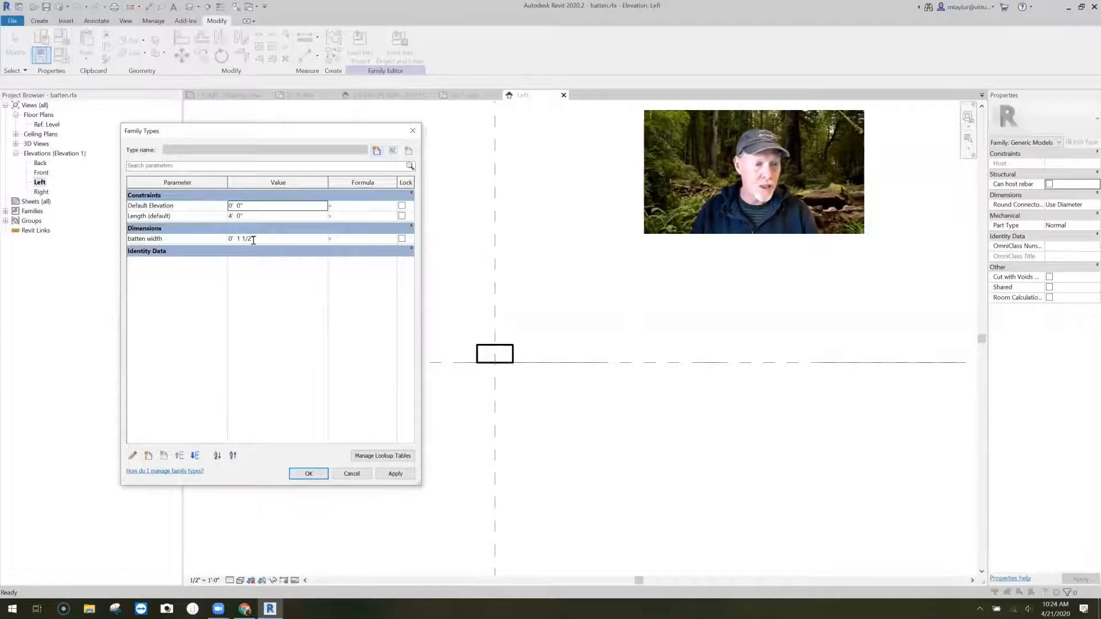
left_click(184, 241)
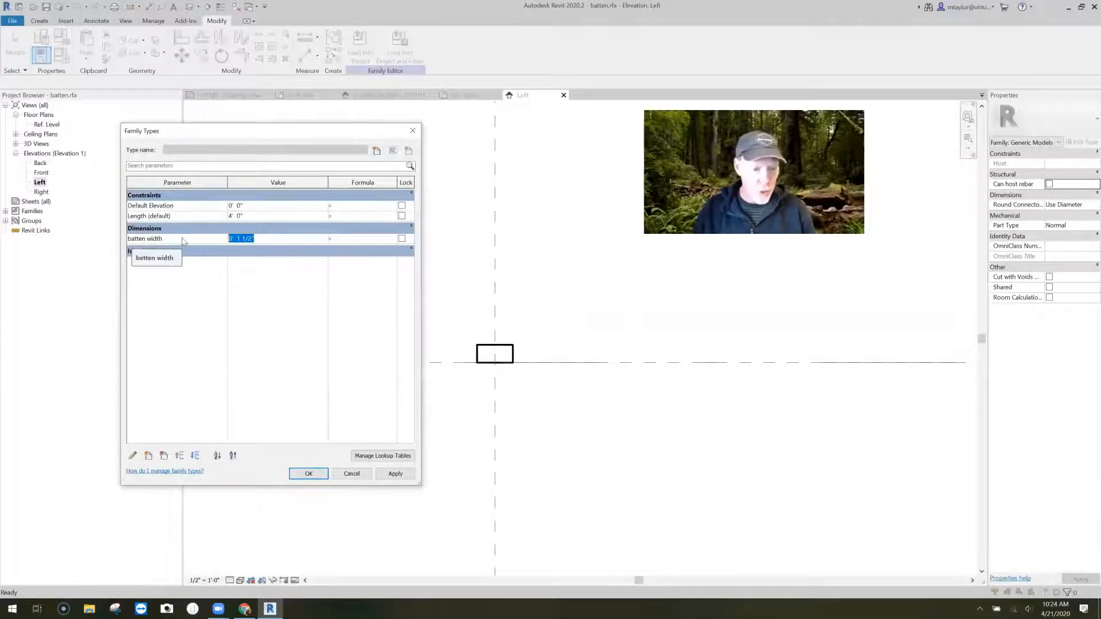
type("4\"")
key("Return")
left_click(181, 241)
type("1.5\"")
left_click(395, 473)
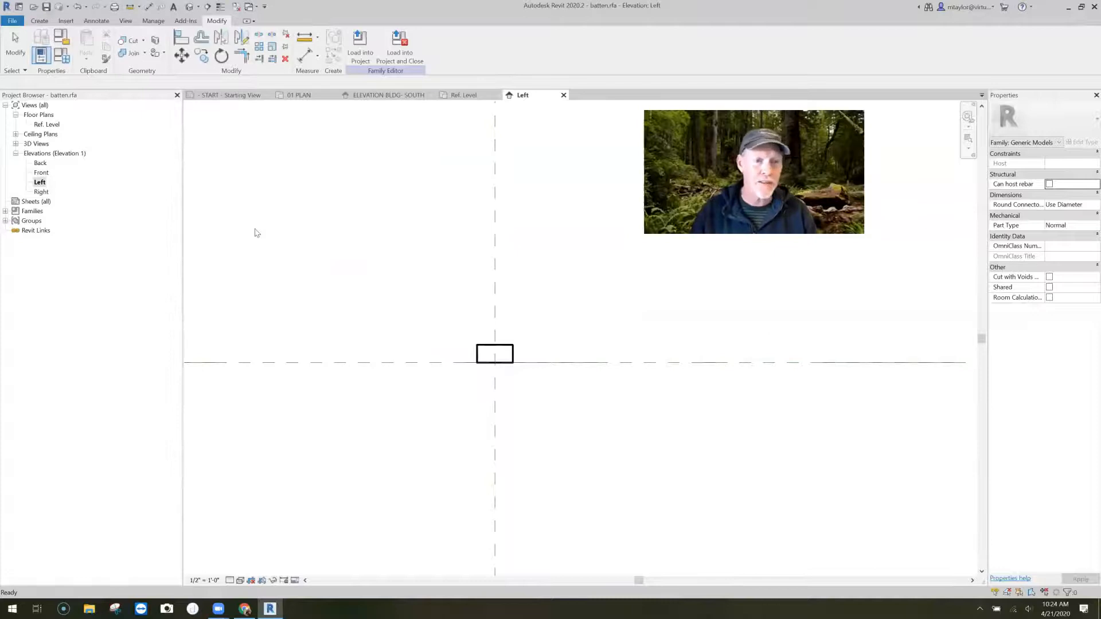
- Save the batten family, load it into the project and close the family
key("ctrl+s")
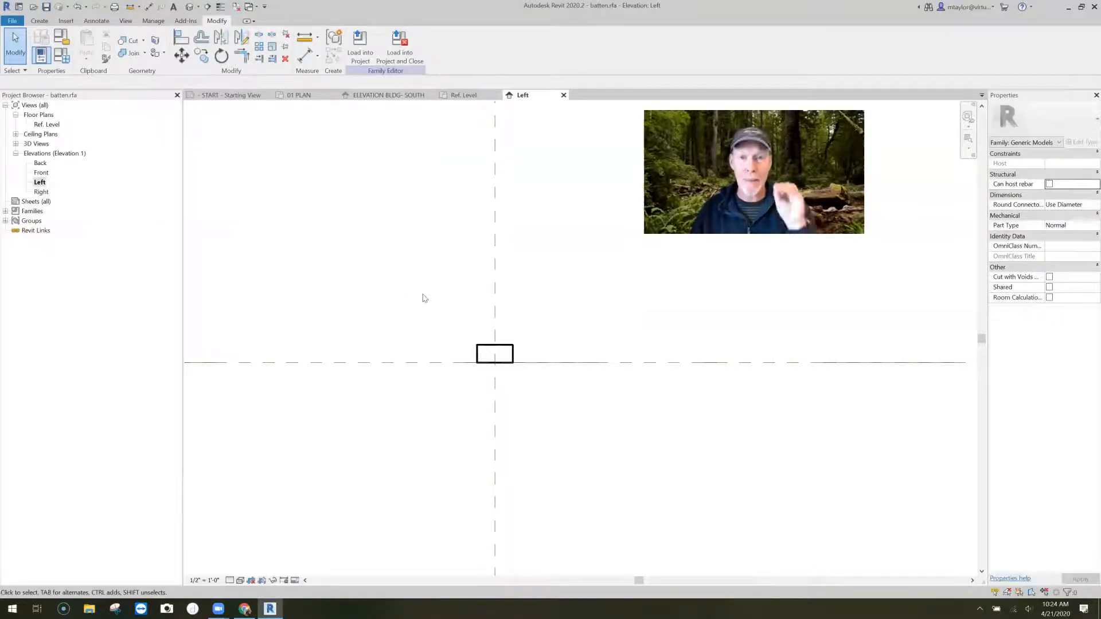
left_click(396, 53)
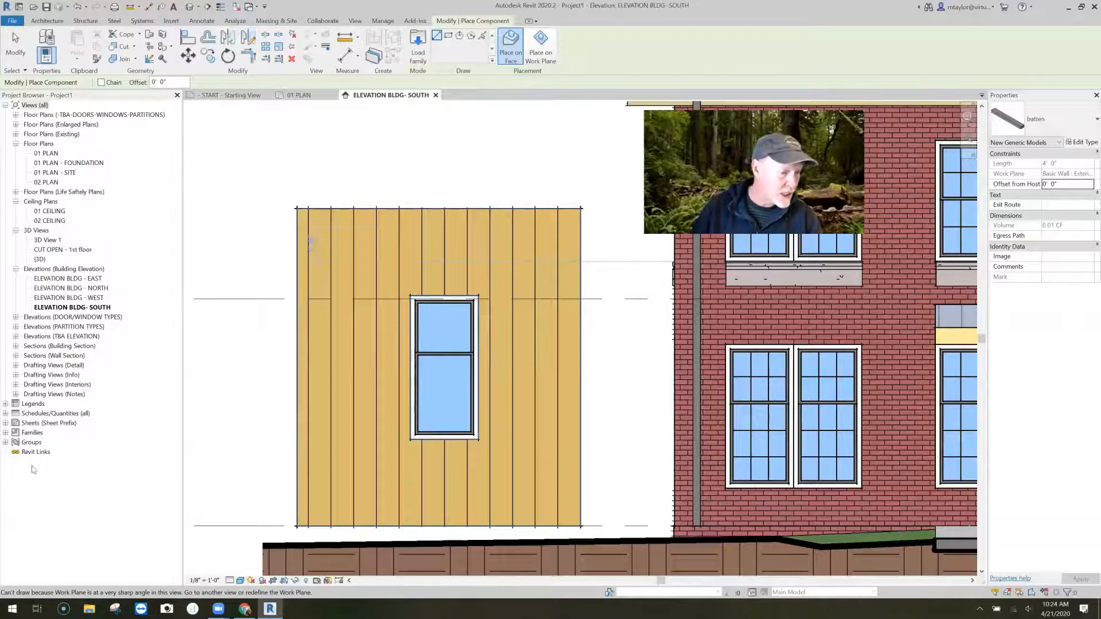
- Rename the batten family's type under Generic Models as 1x2 and check its type properties
left_click(6, 433)
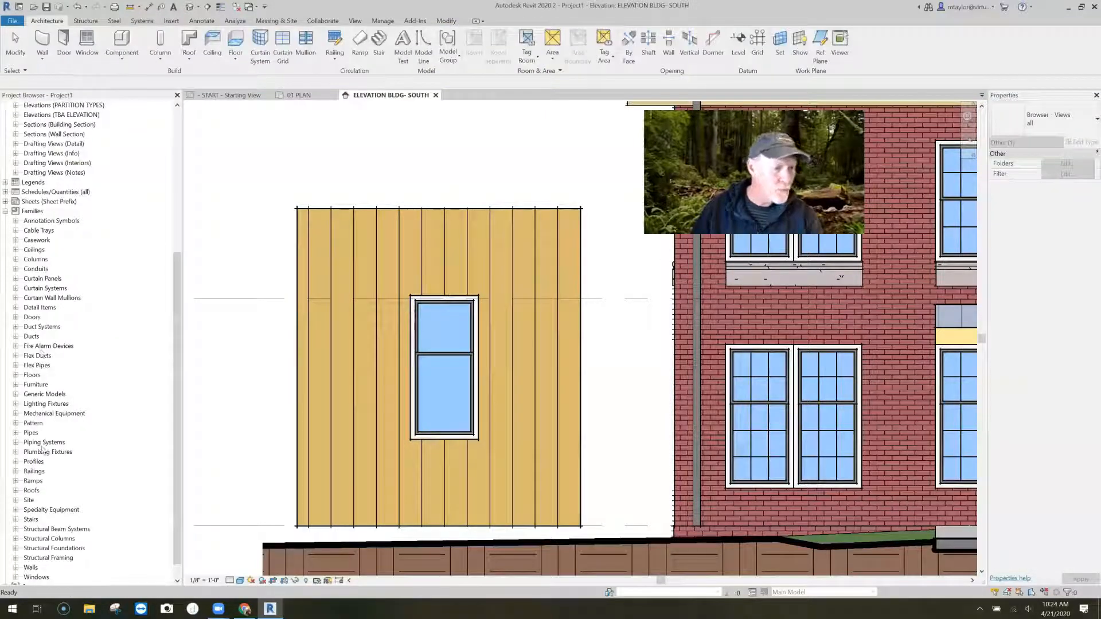
left_click(16, 395)
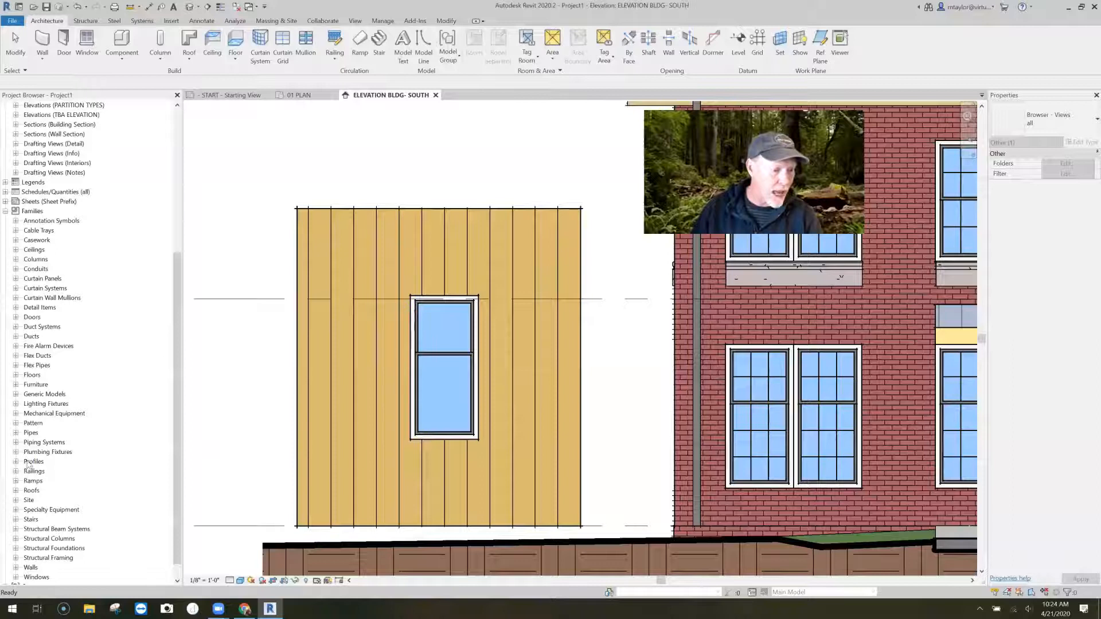
left_click(27, 462)
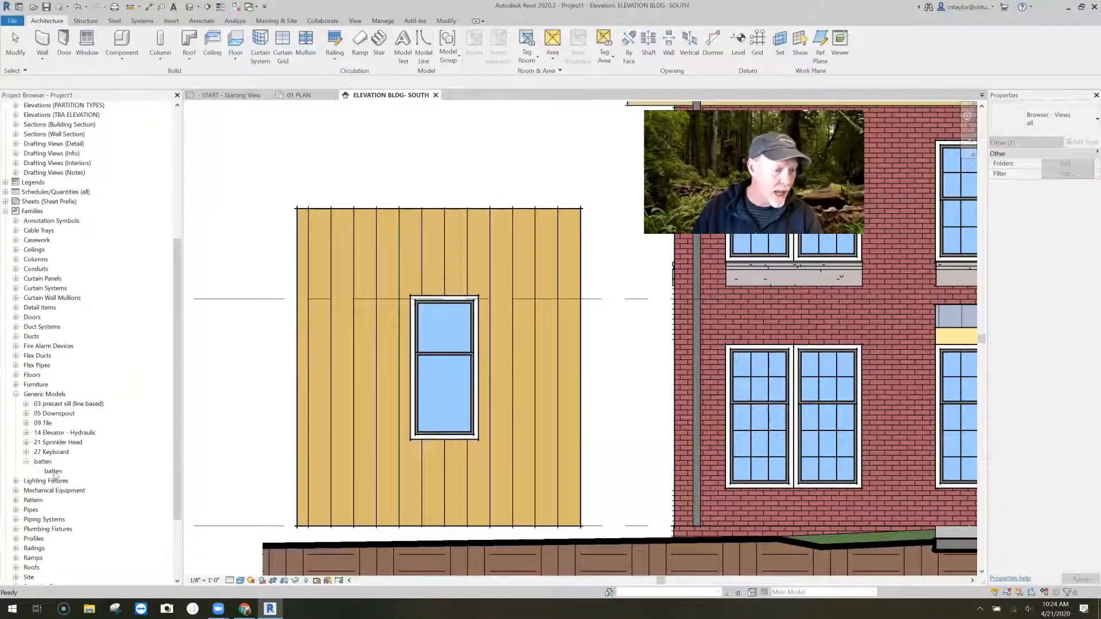
left_click(54, 472)
right_click(55, 473)
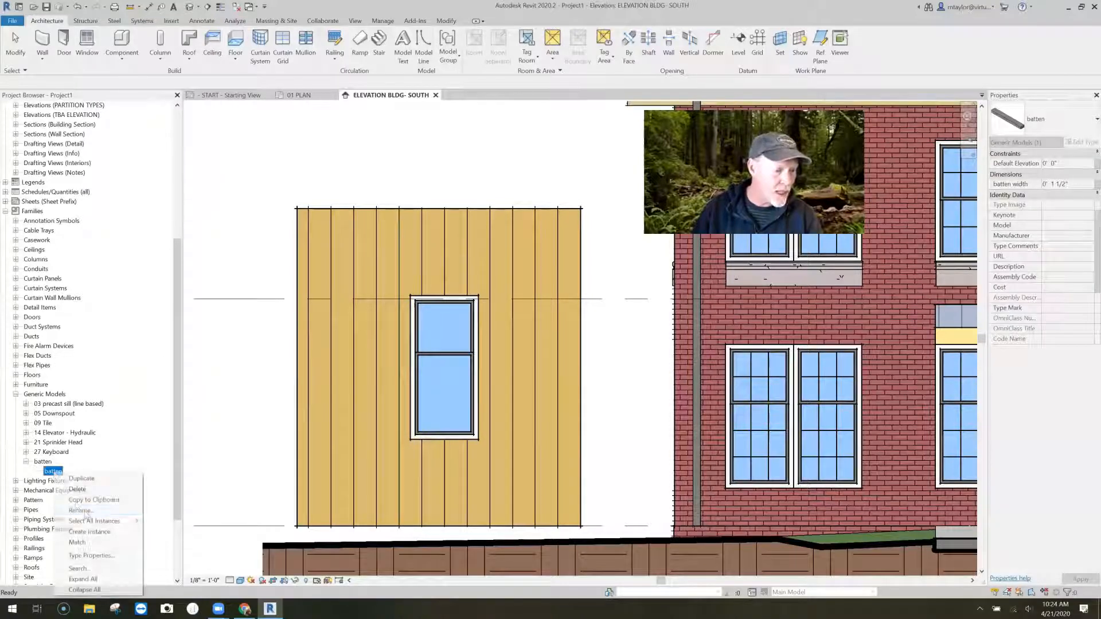
left_click(85, 511)
type("1x2")
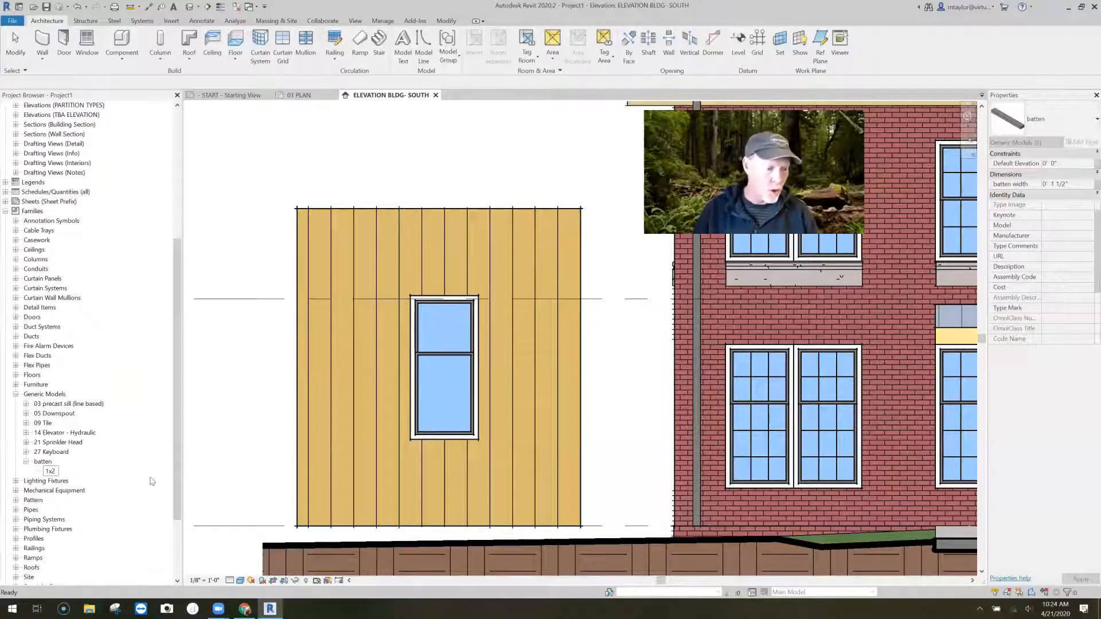
key("Return")
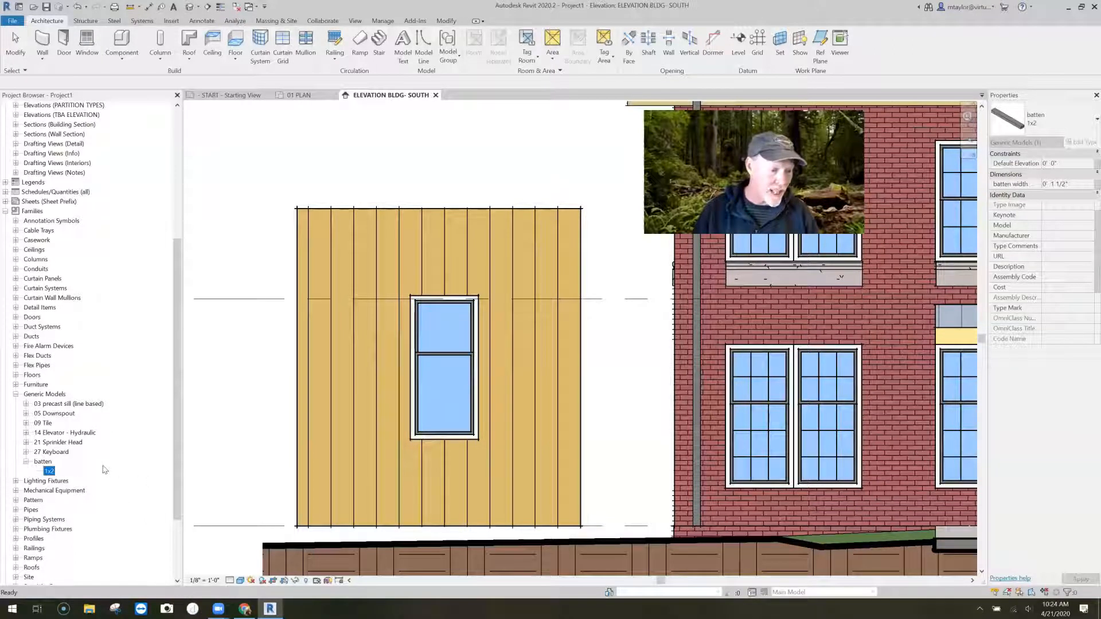
double_click(50, 470)
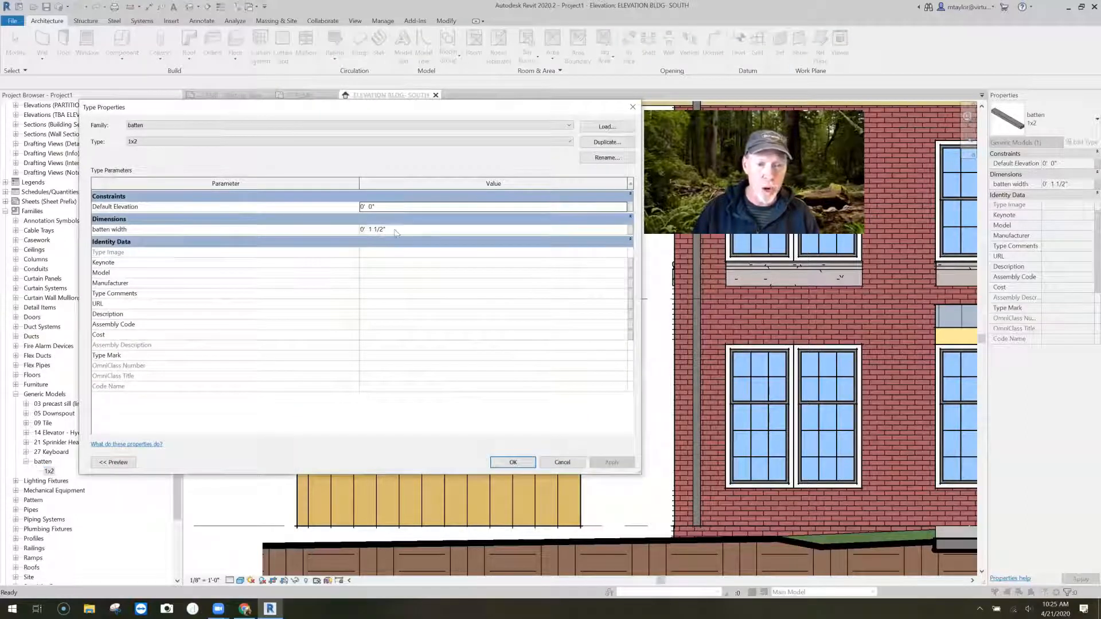
left_click(564, 462)
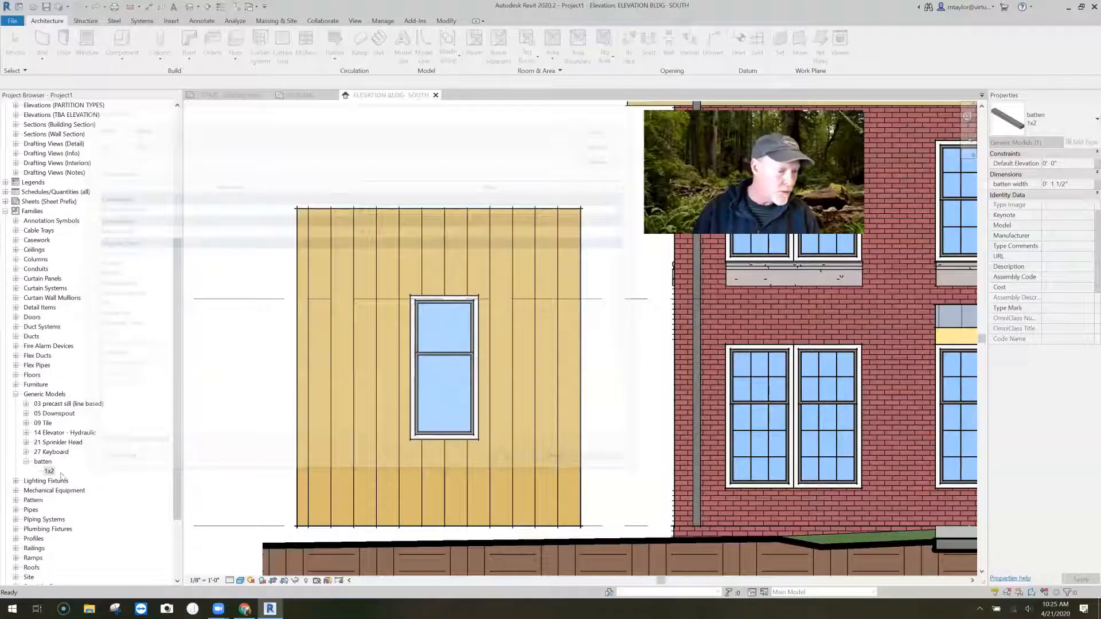
- Duplicate the 1x2 batten type and name the copy 1x4
right_click(60, 474)
left_click(74, 484)
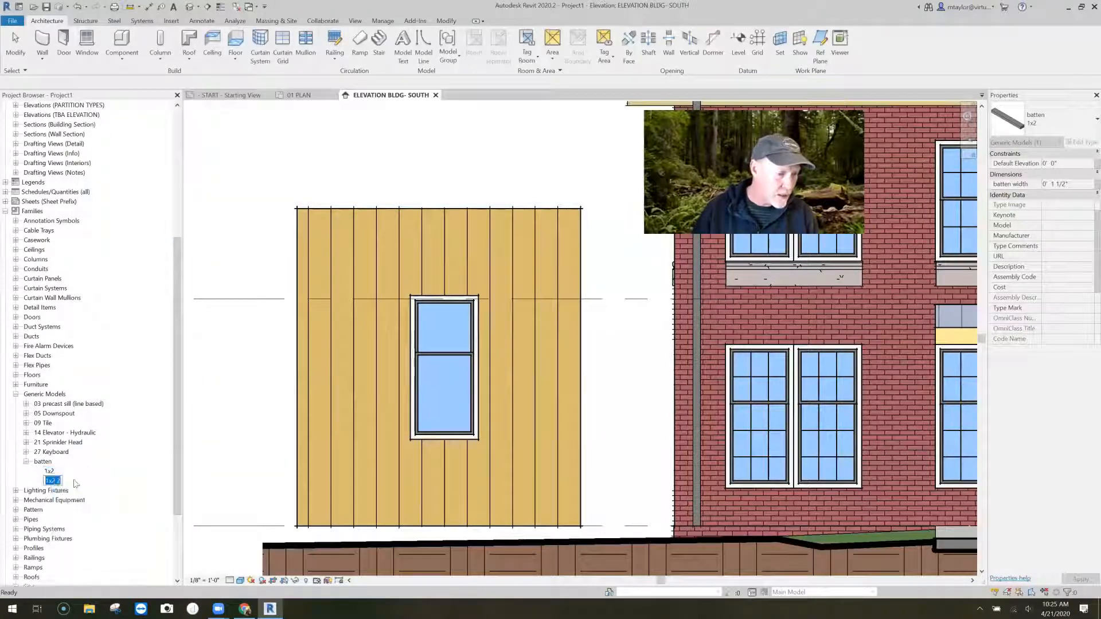
type("1x4")
key("Return")
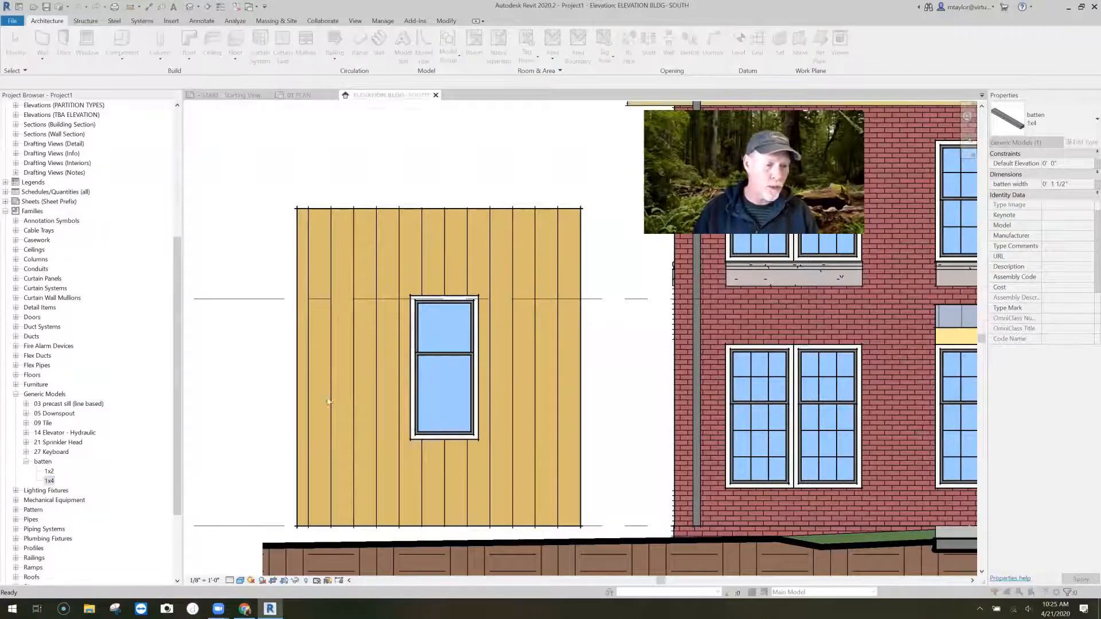
- Change the batten width value in the 1x4 type's properties
double_click(49, 480)
left_click(370, 229)
double_click(372, 230)
type("3")
left_click(513, 463)
- Place a 1x2 batten on the wall face along a board line beside the window by picking the line
left_click(49, 471)
left_click_drag(49, 473, 304, 344)
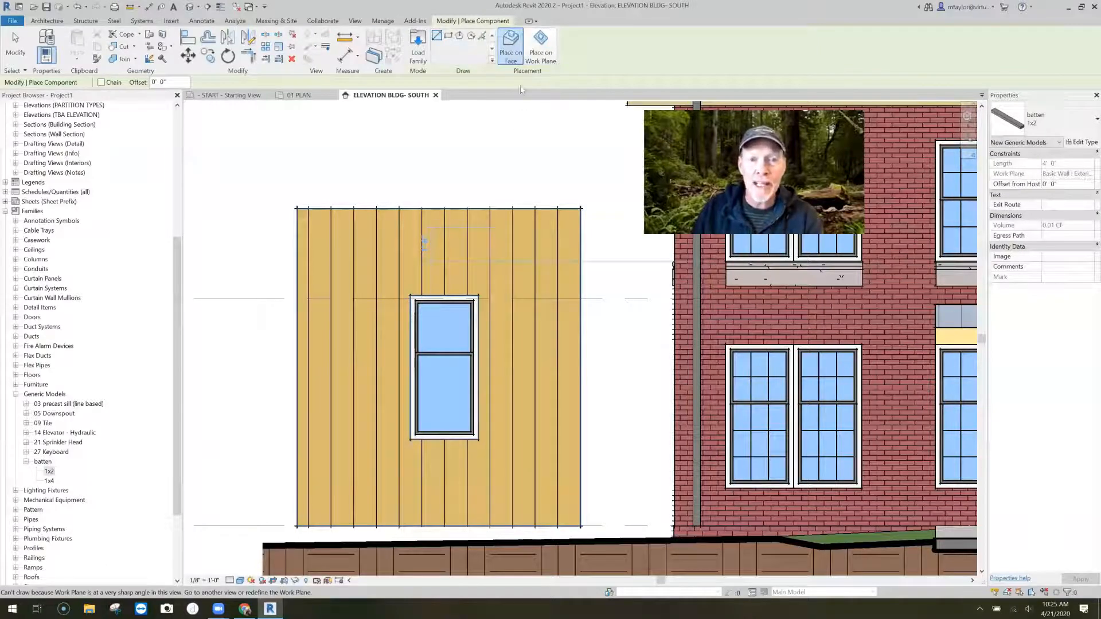
left_click(482, 36)
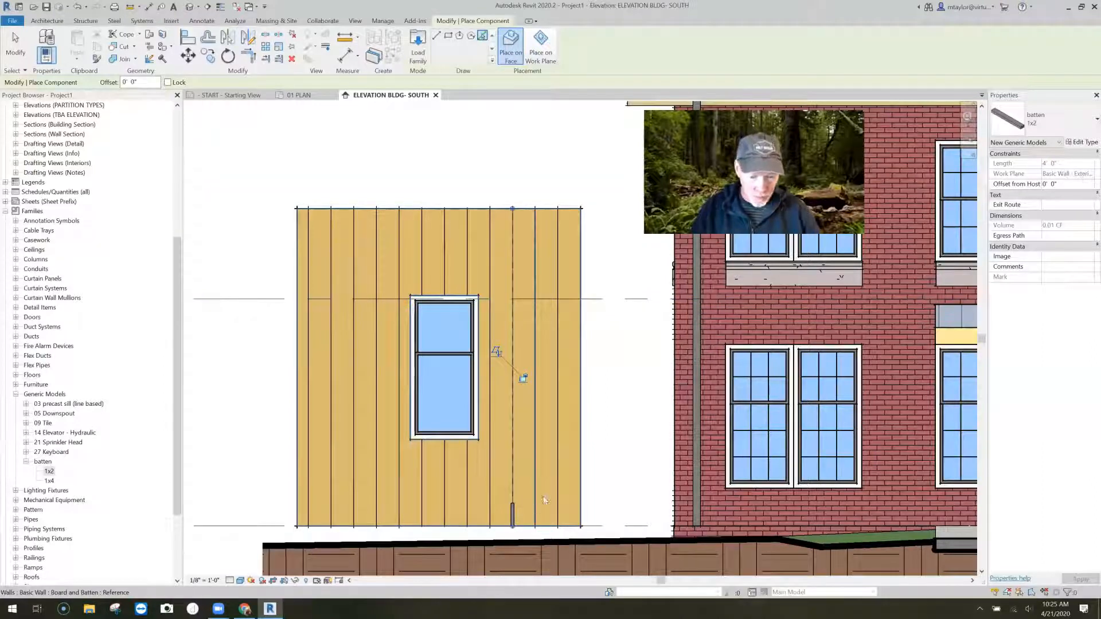
key("Escape")
key("Escape")
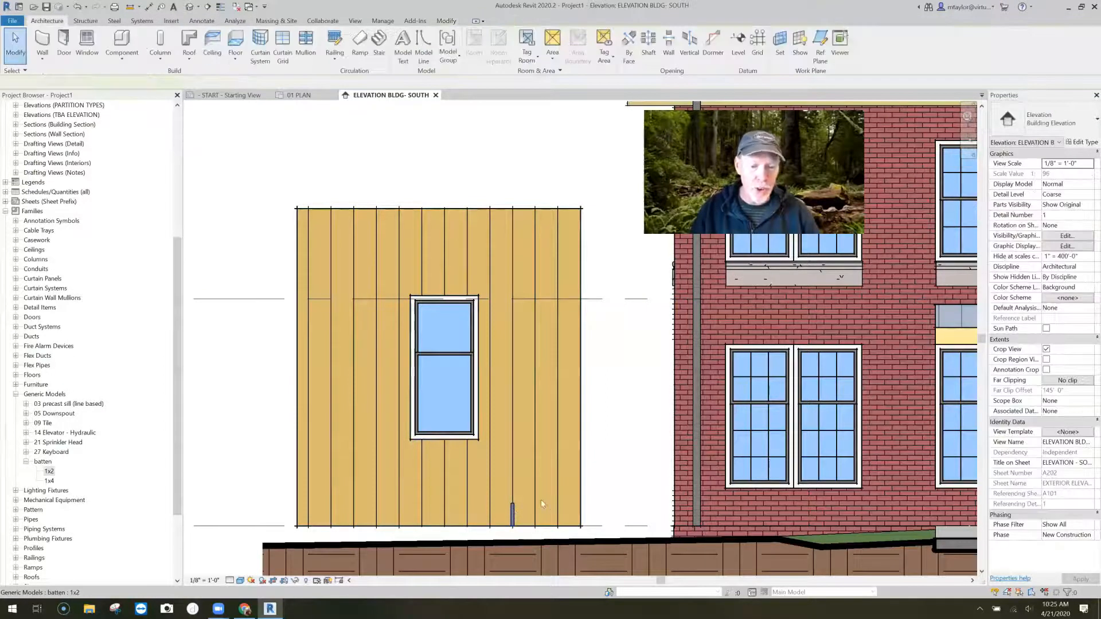
left_click(528, 514)
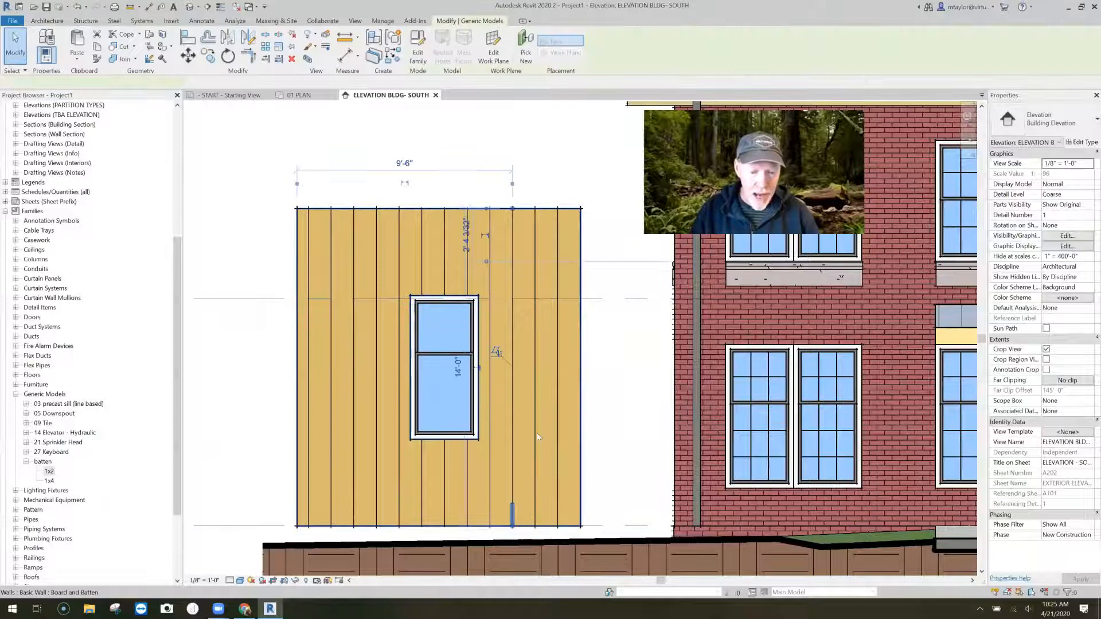
scroll(524, 530, "up", 4)
key("Escape")
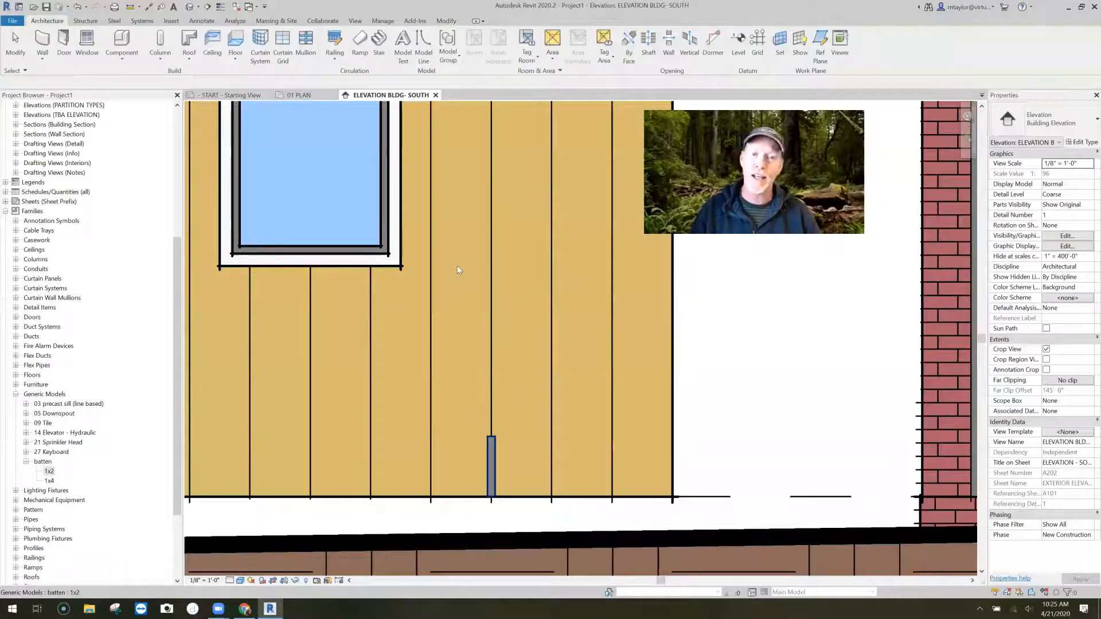
- Open the placed batten's family for editing and, in the Ref. Level plan, stretch the extrusion to the end reference plane and lock it
left_click(491, 463)
left_click(418, 51)
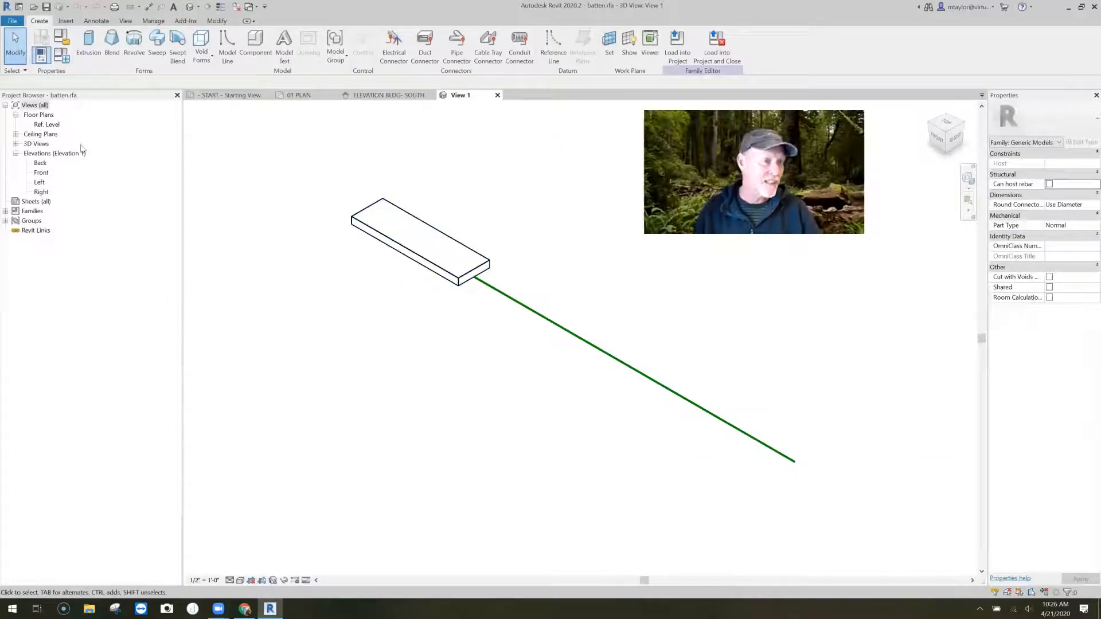
double_click(47, 124)
middle_click_drag(605, 341, 426, 394)
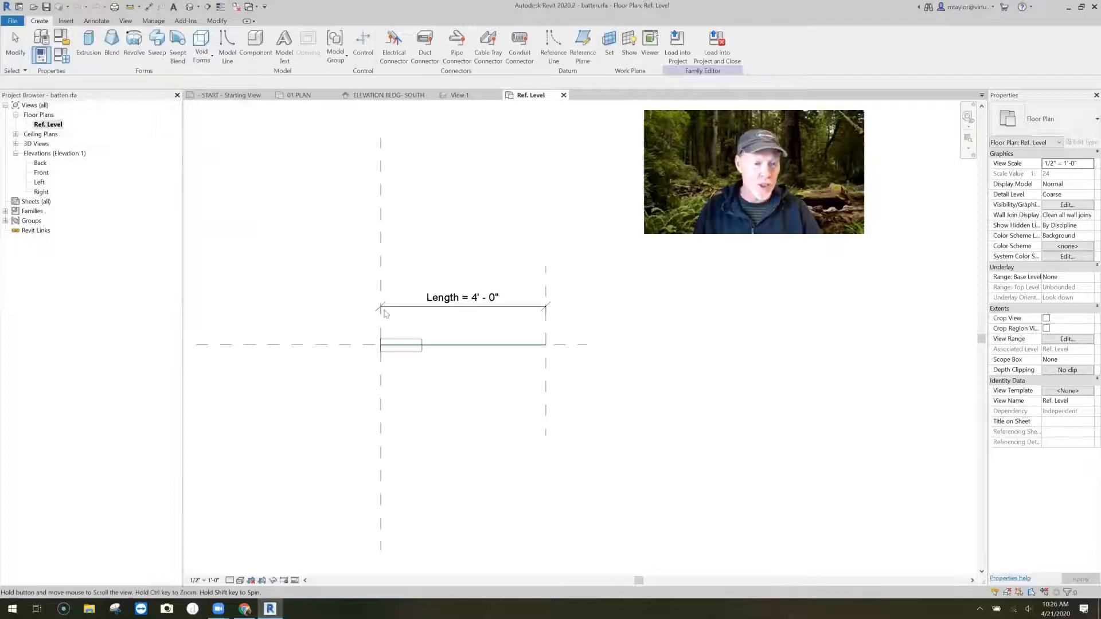
middle_click_drag(386, 313, 363, 315)
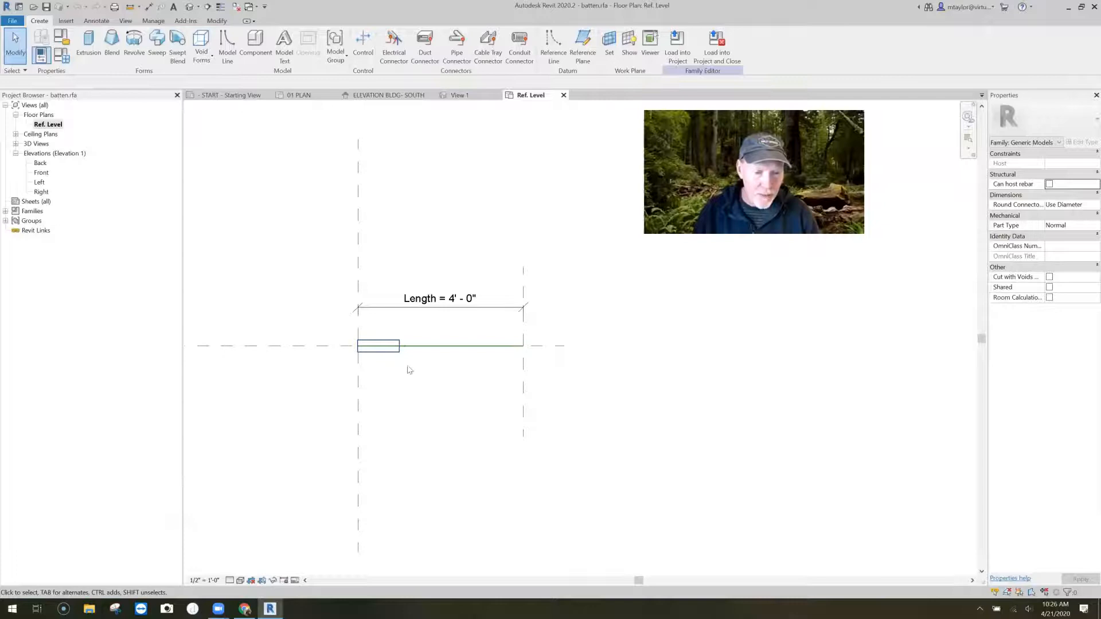
left_click(401, 349)
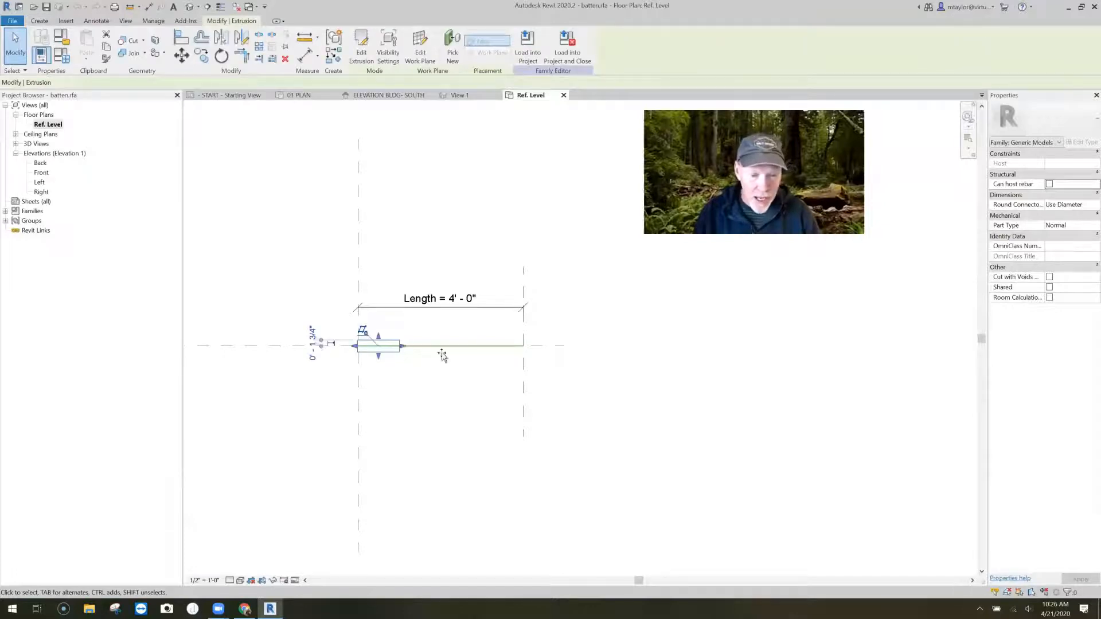
left_click_drag(519, 362, 520, 362)
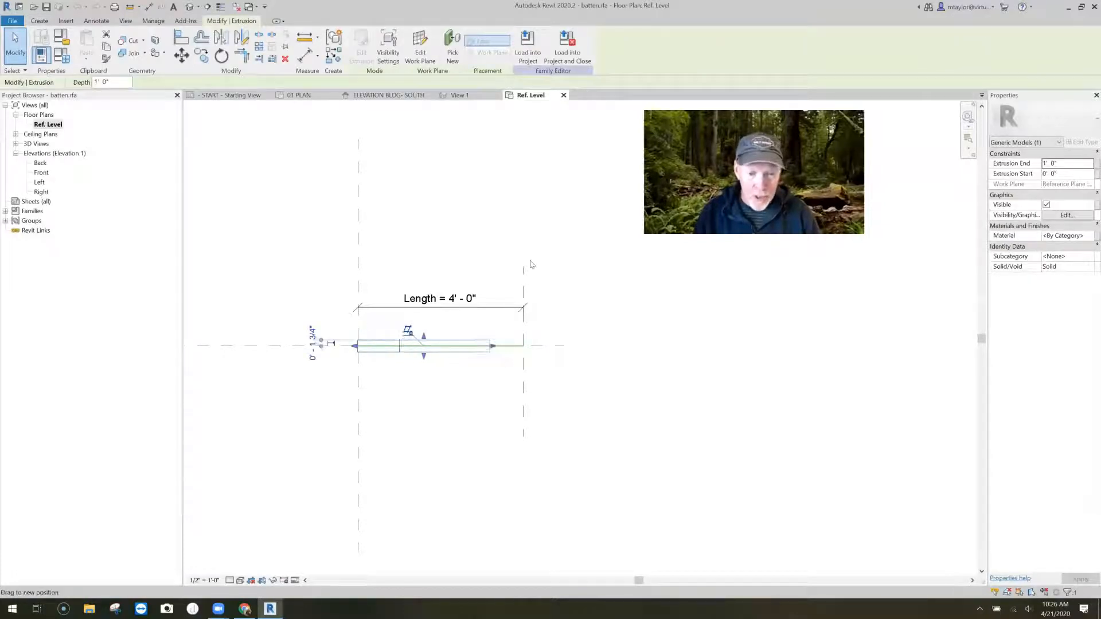
left_click(605, 418)
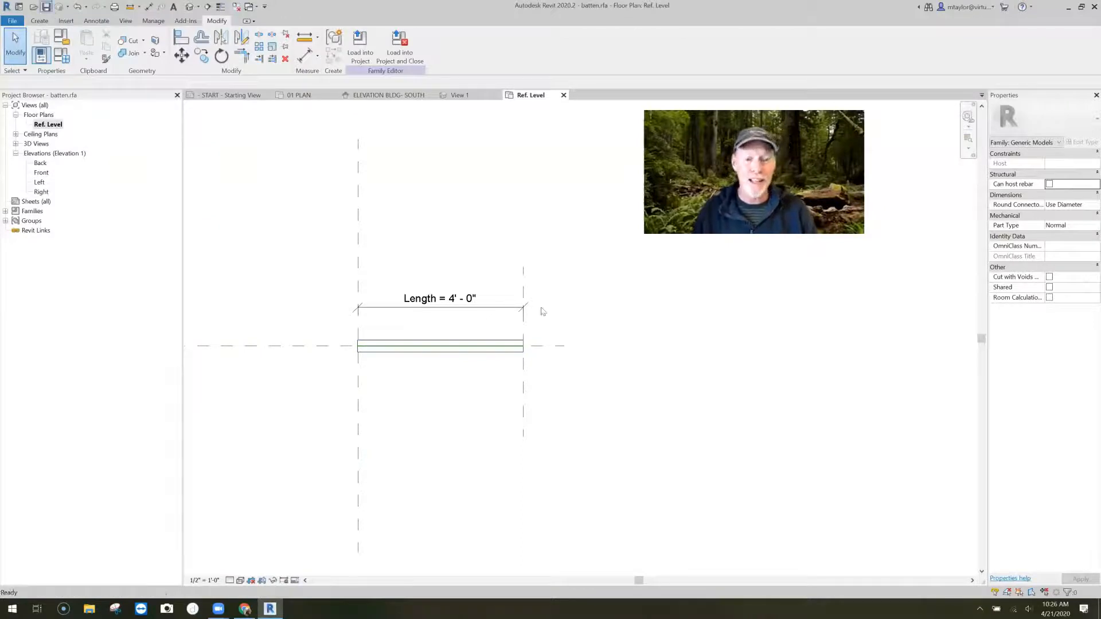
- Save the edited batten family, reload it into the project over the existing version and close the family
key("ctrl+s")
key("y")
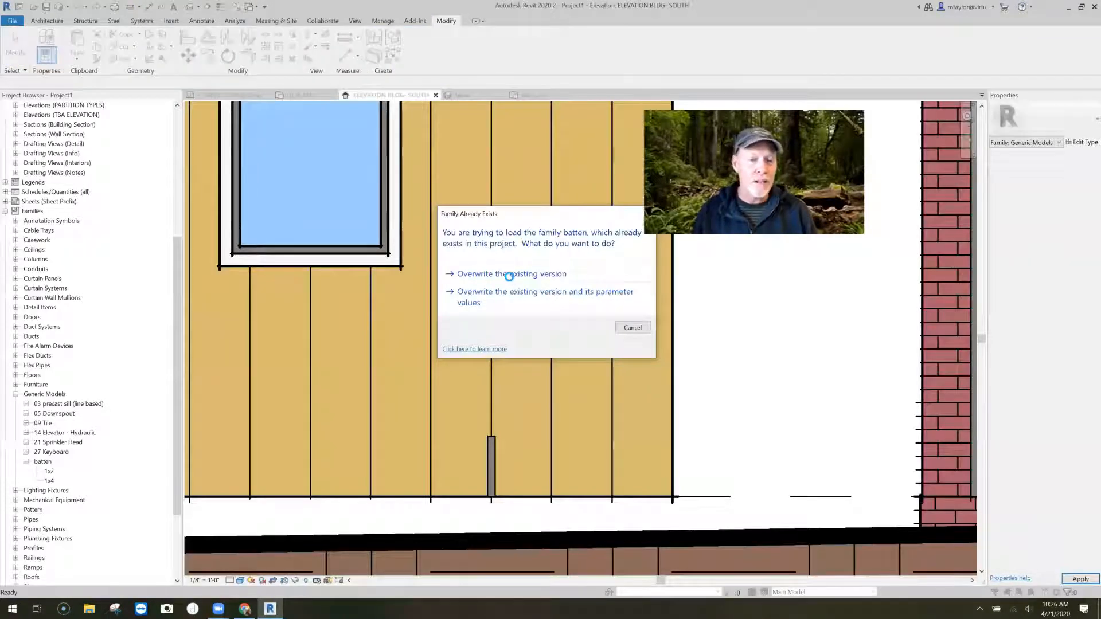
left_click(509, 274)
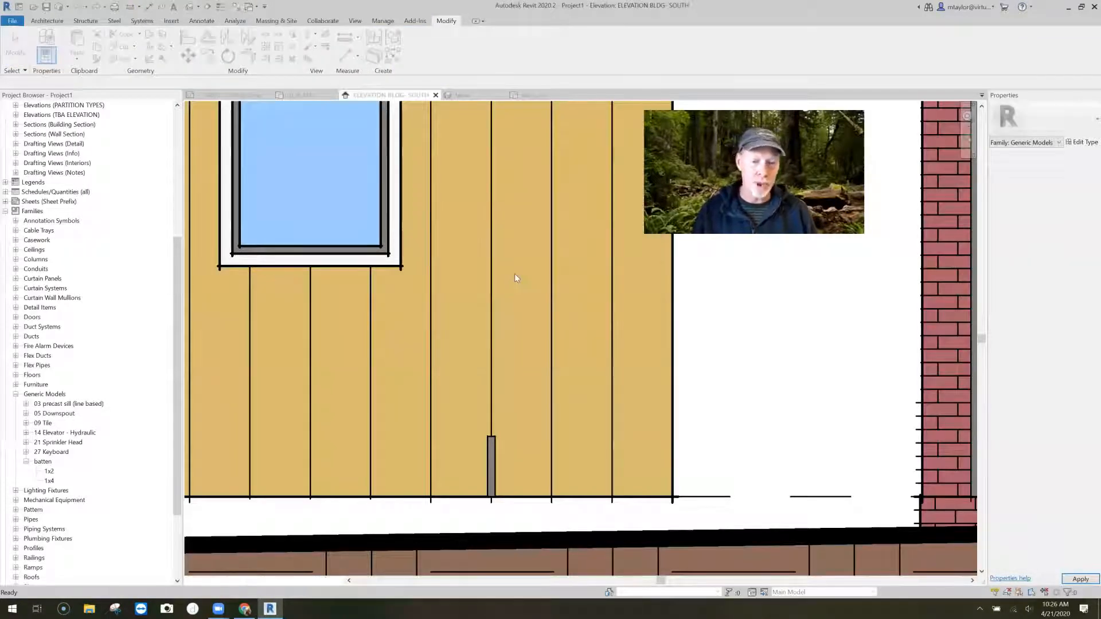
- Create similar 1x2 battens by picking the remaining full-height board lines on both sides of the window
scroll(521, 339, "down", 5)
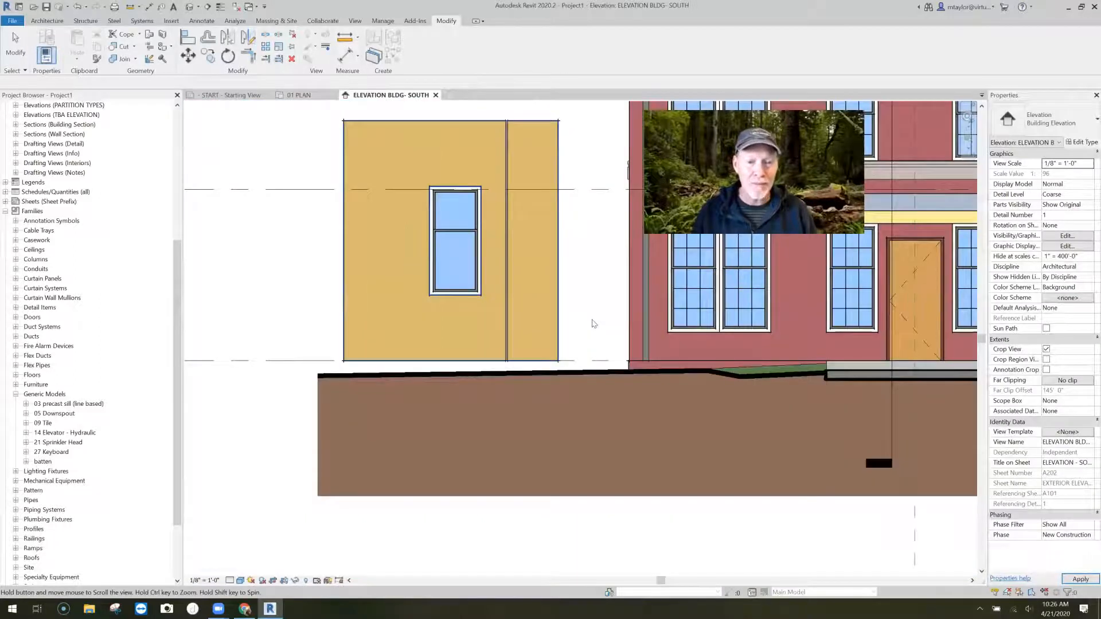
middle_click_drag(592, 320, 588, 360)
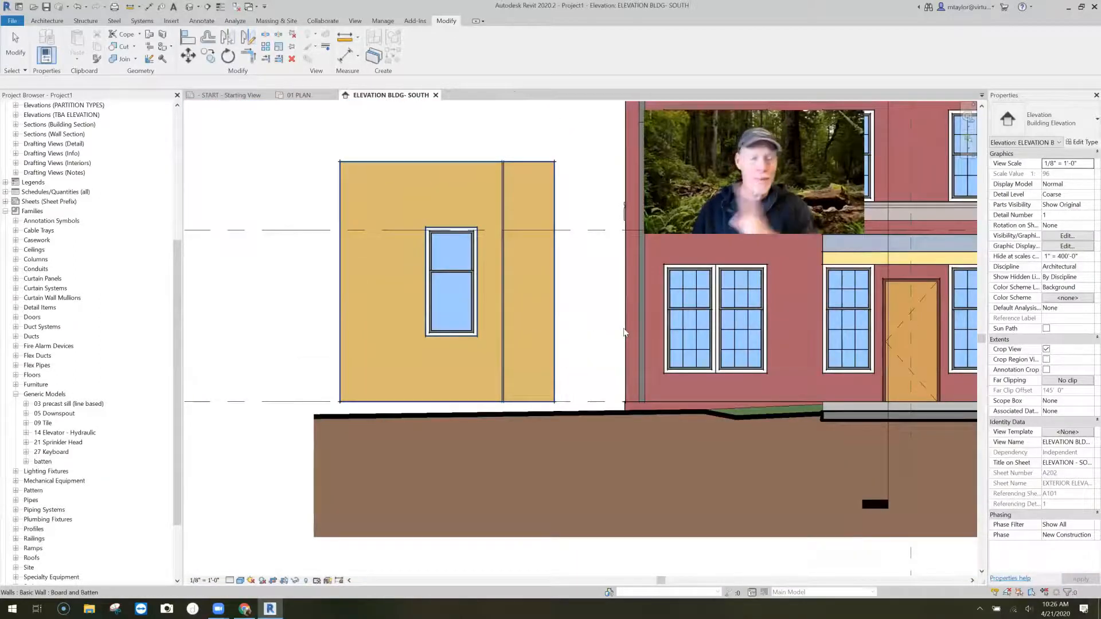
scroll(624, 333, "up", 1)
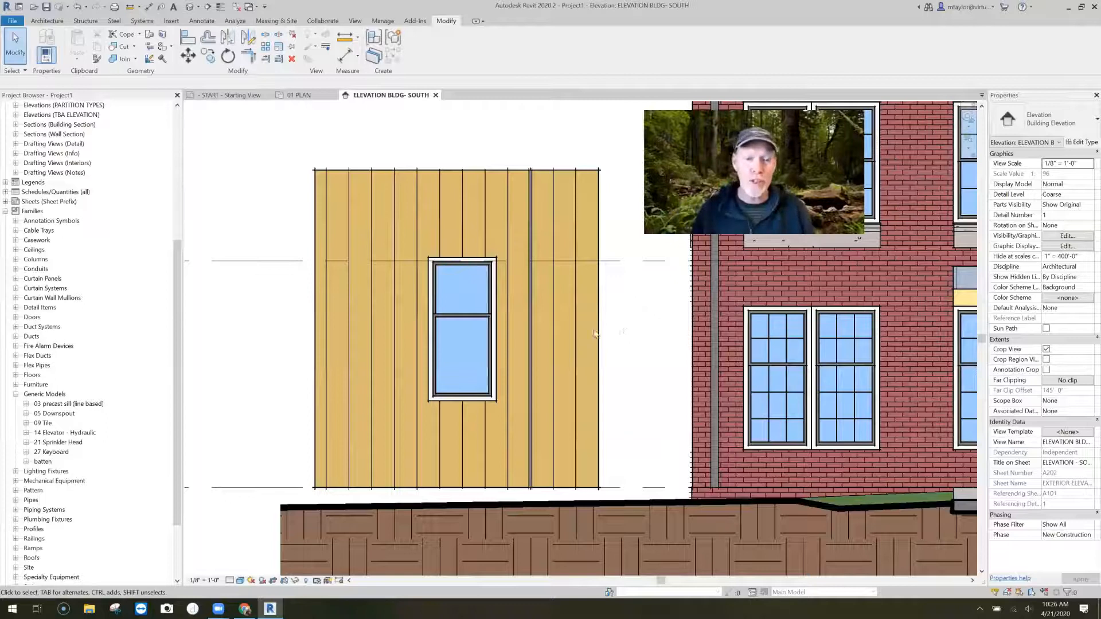
scroll(627, 318, "up", 1)
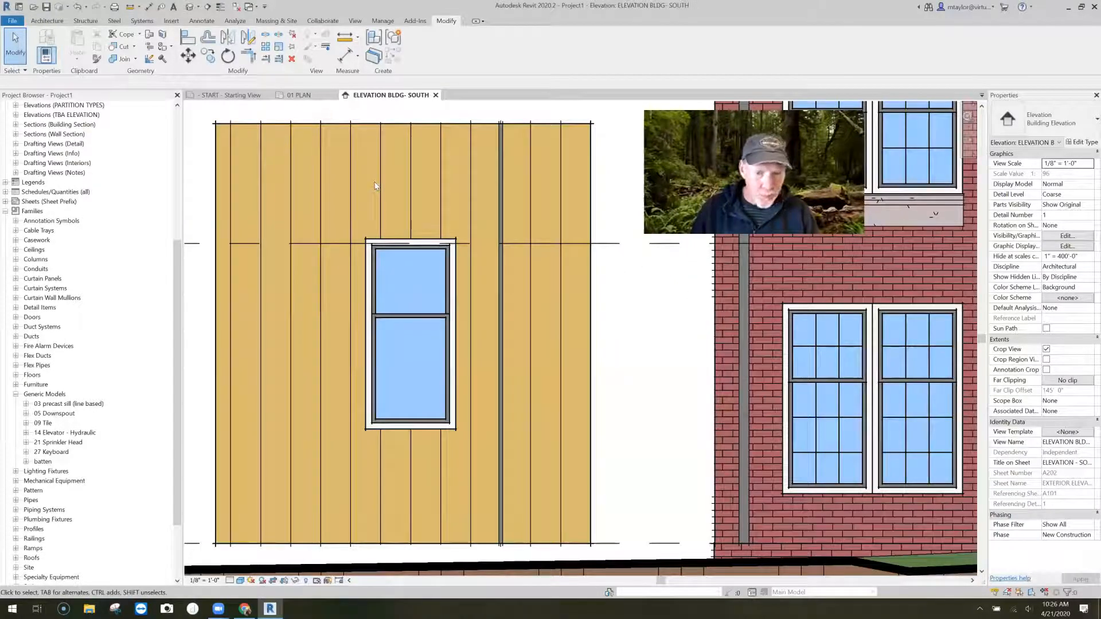
left_click(501, 270)
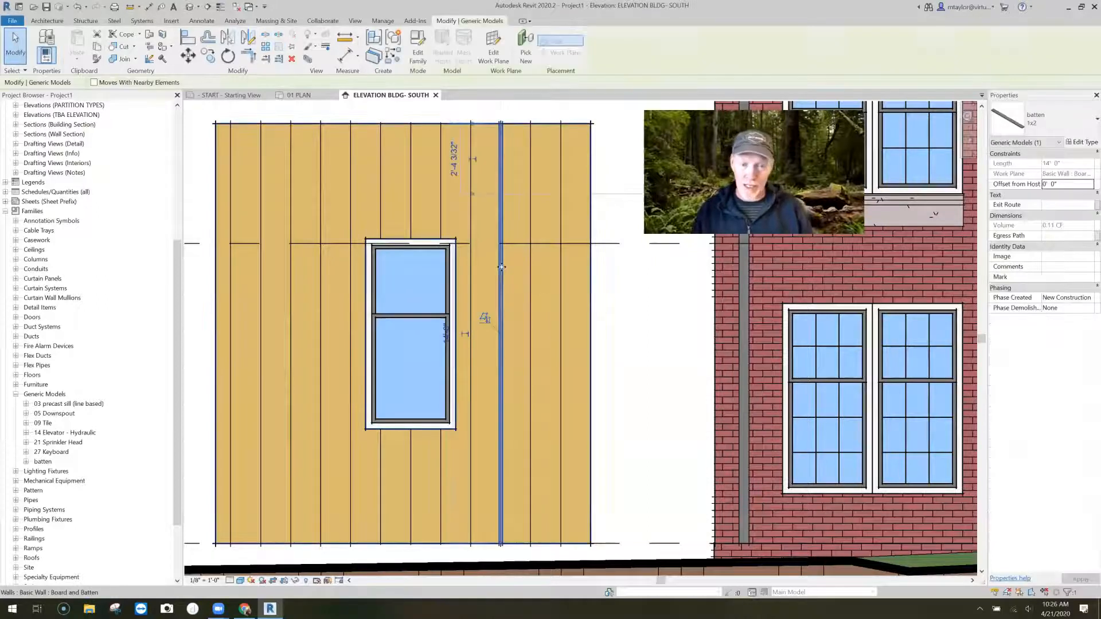
right_click(530, 370)
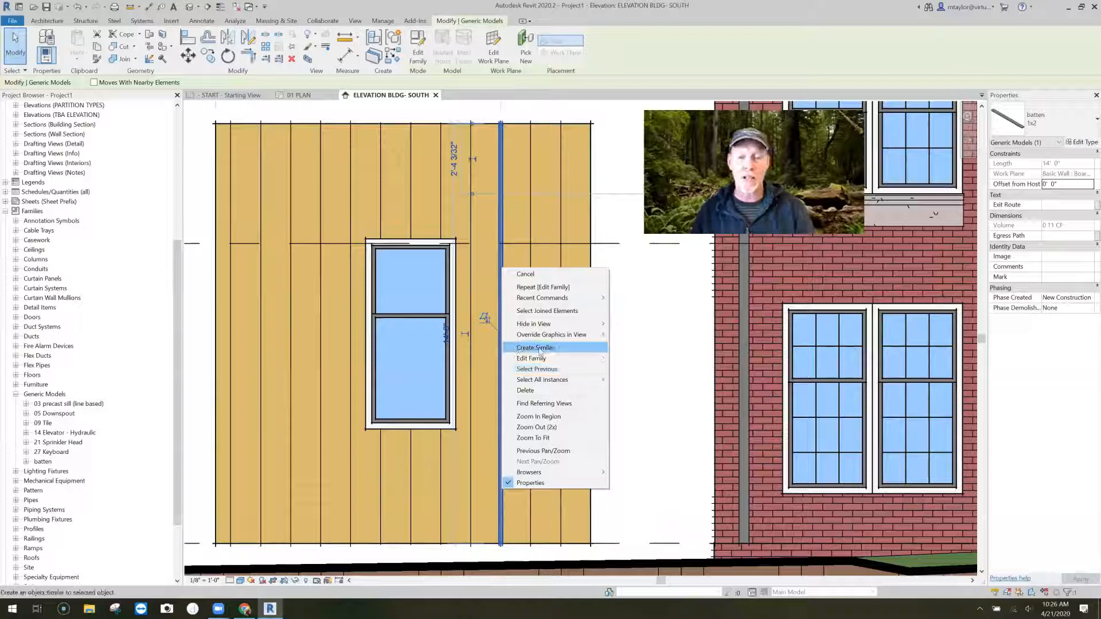
left_click(539, 348)
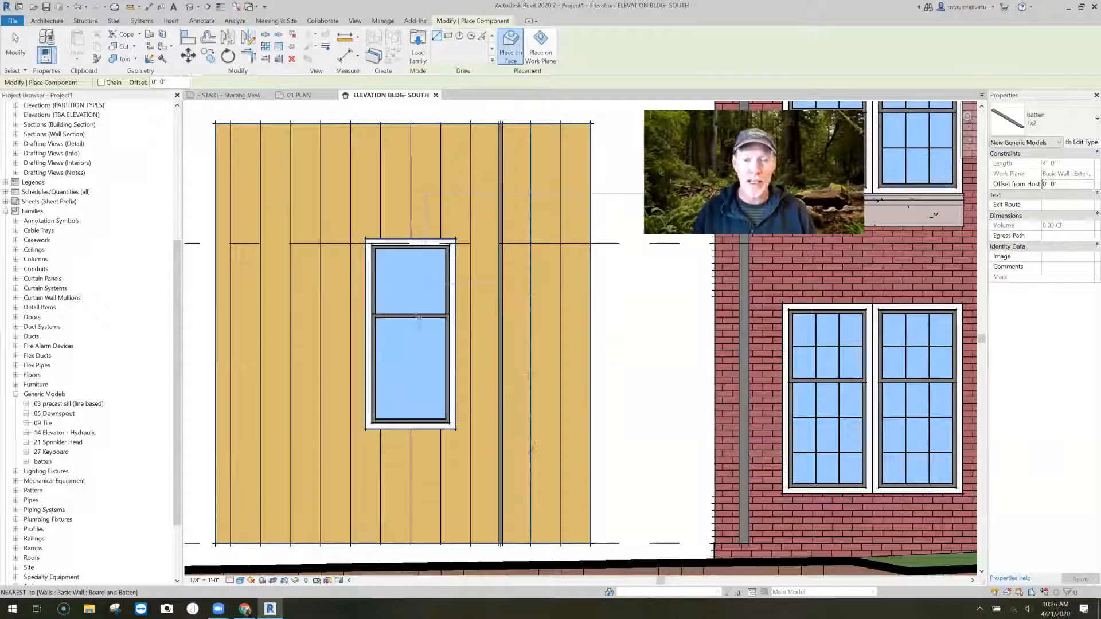
left_click(482, 37)
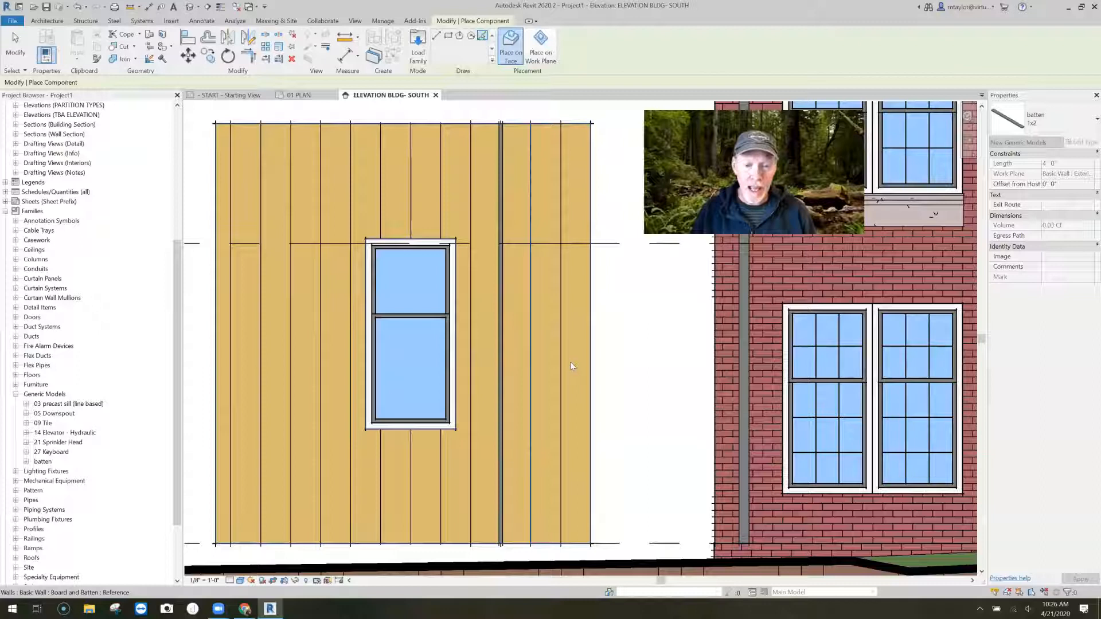
left_click(531, 337)
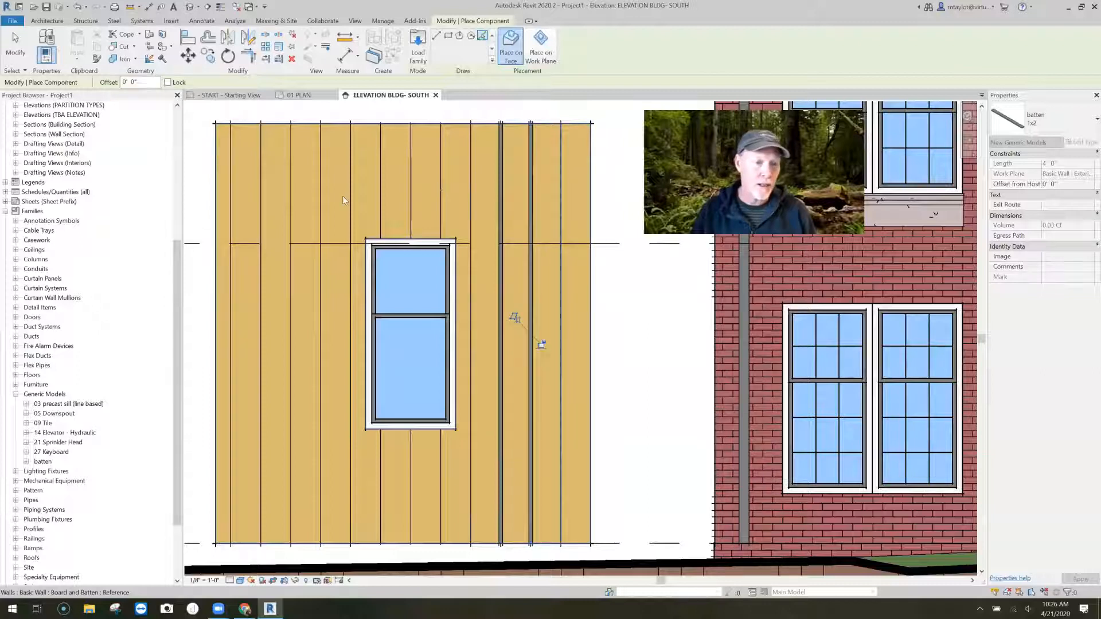
left_click(293, 203)
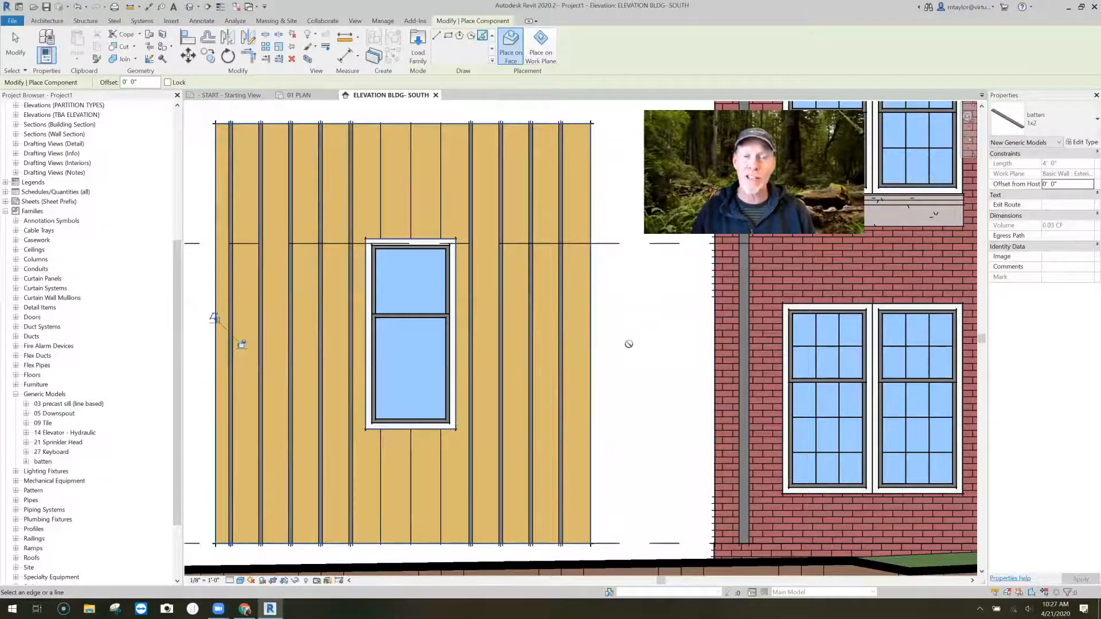
- Place 1x2 battens on the three board lines that run above and below the window
scroll(629, 344, "down", 2)
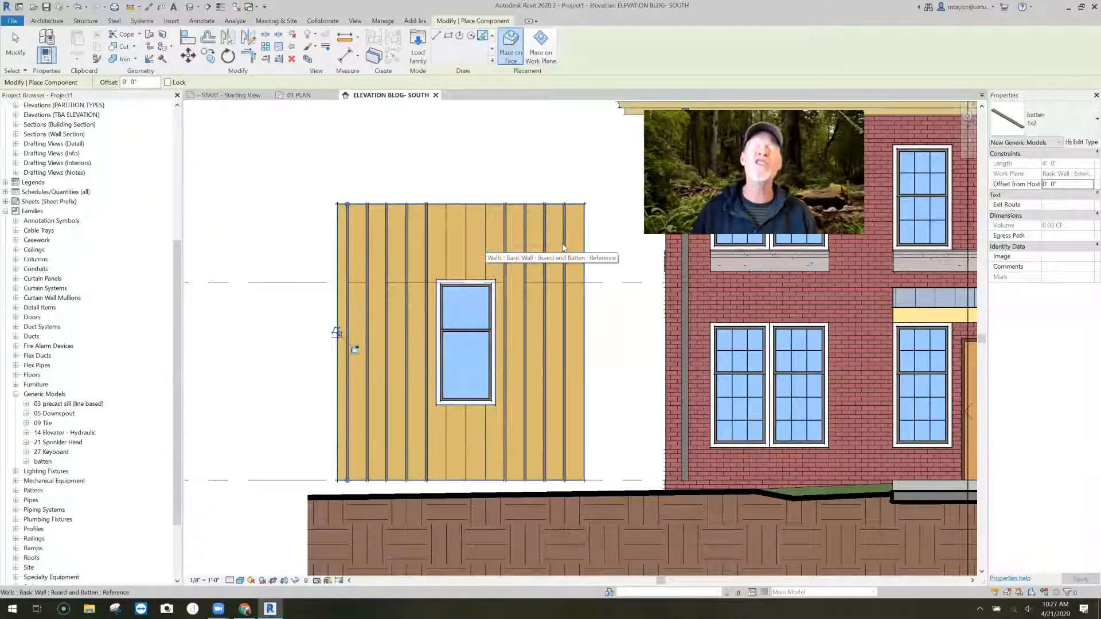
left_click(467, 258)
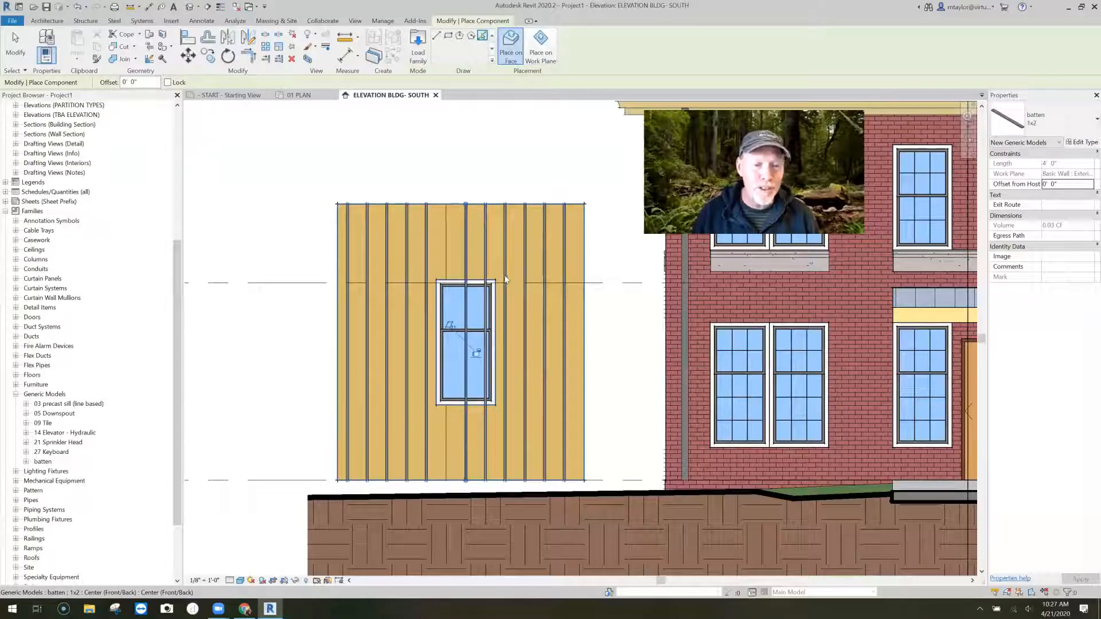
left_click(447, 284)
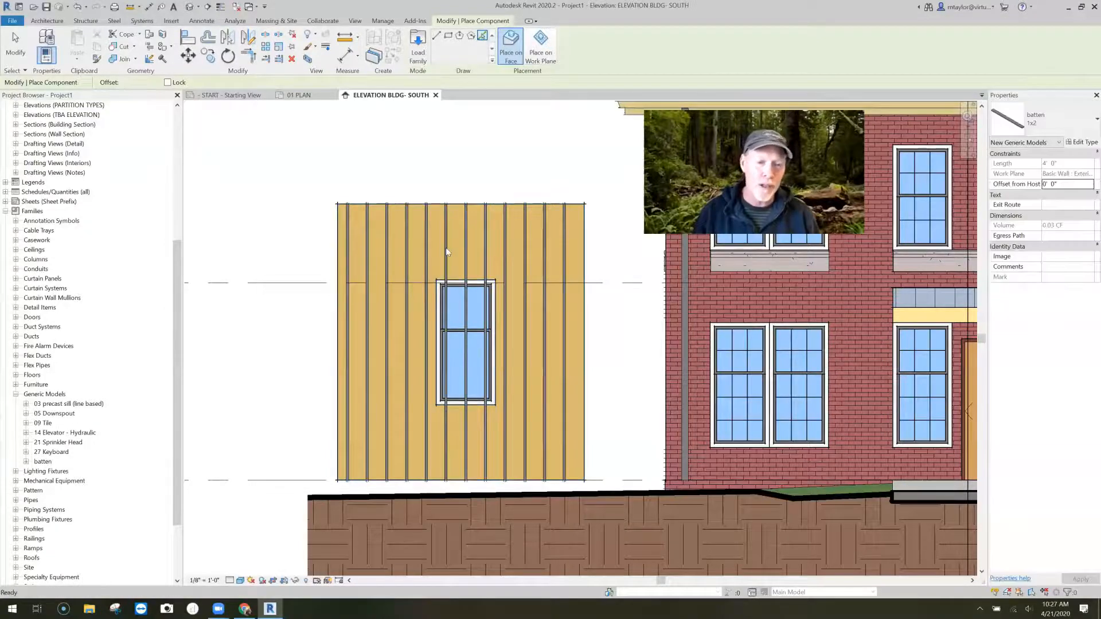
key("Escape")
- Shorten the three battens crossing the window, ending one below the sill and the other two above the window head
scroll(446, 284, "up", 2)
scroll(454, 245, "down", 2)
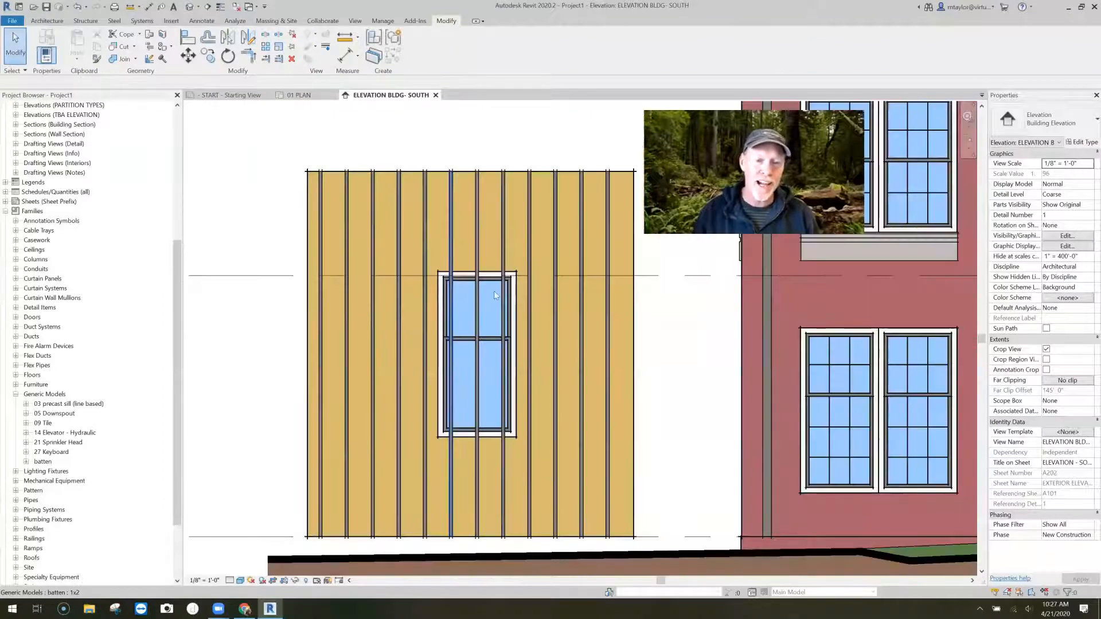
left_click(453, 177)
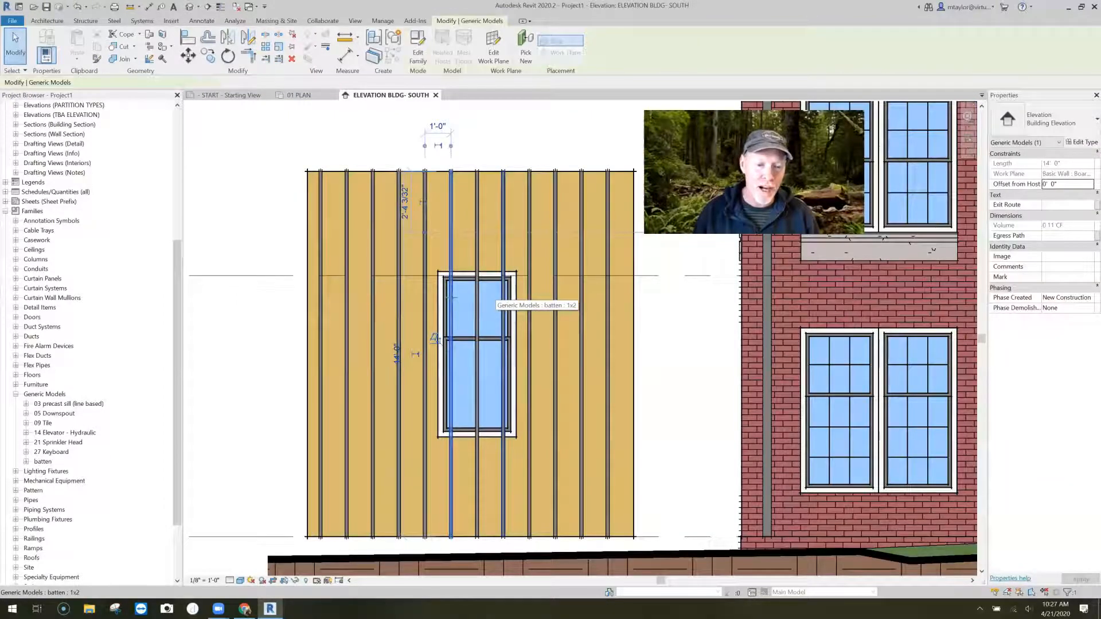
left_click(475, 452)
left_click_drag(477, 538, 472, 329)
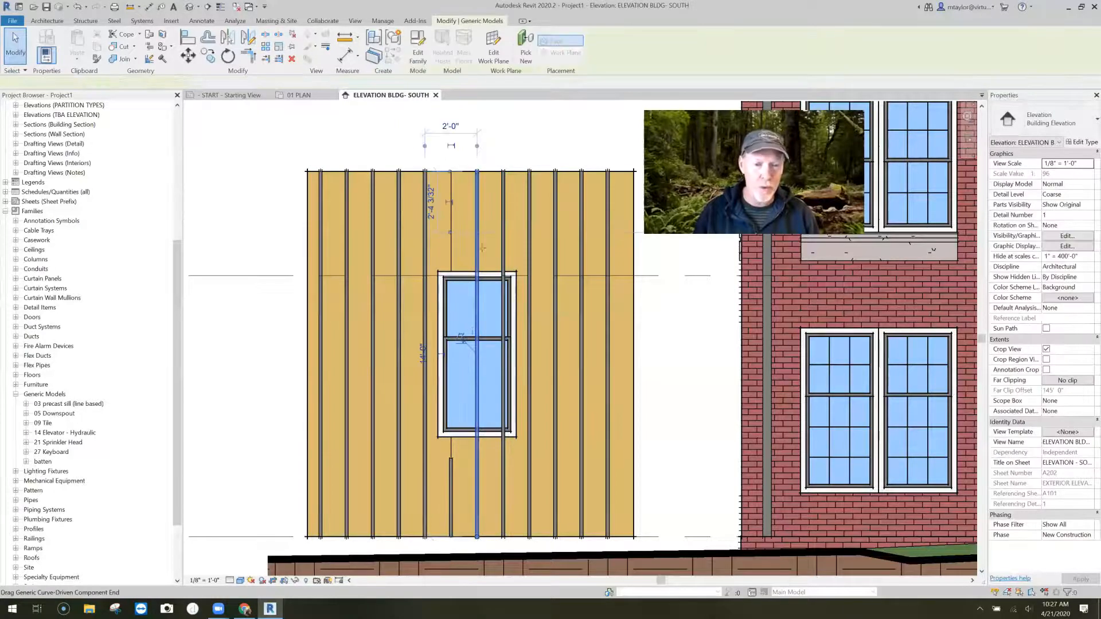
left_click_drag(482, 248, 482, 248)
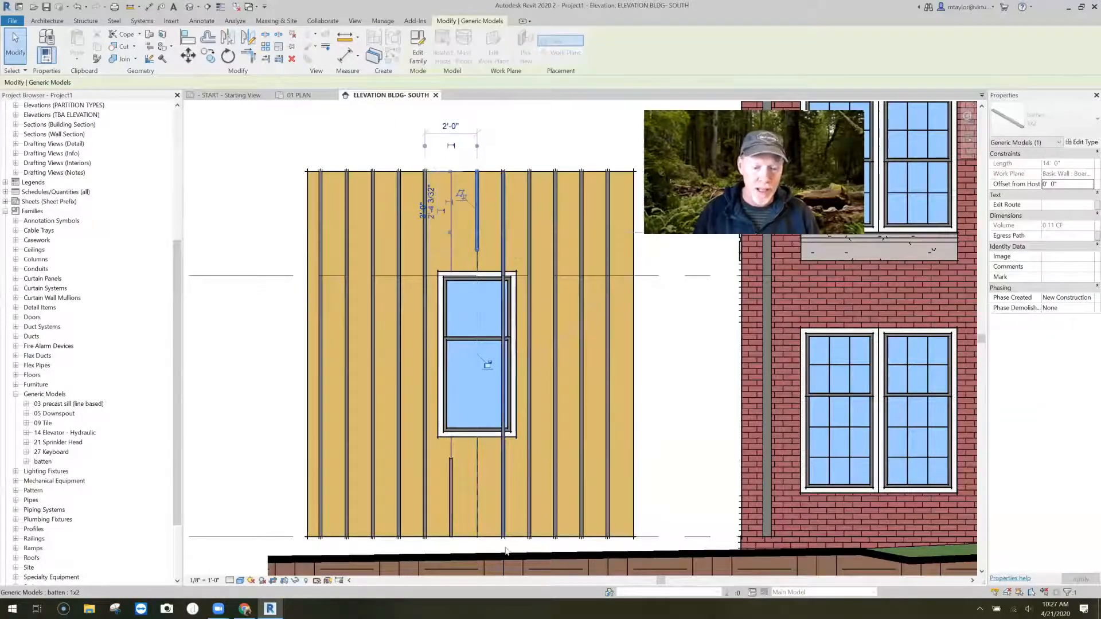
left_click_drag(504, 537, 469, 239)
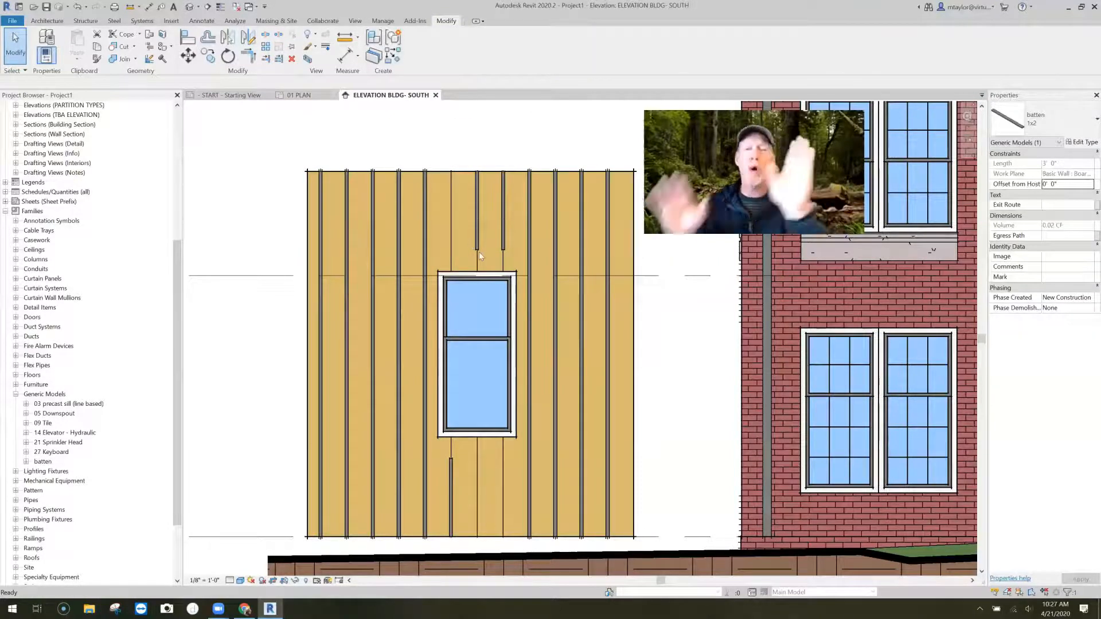
key("Escape")
- Place a 1x2 batten about 1'-11" long on the empty board line above the window, ending short of the window head
scroll(480, 252, "up", 3)
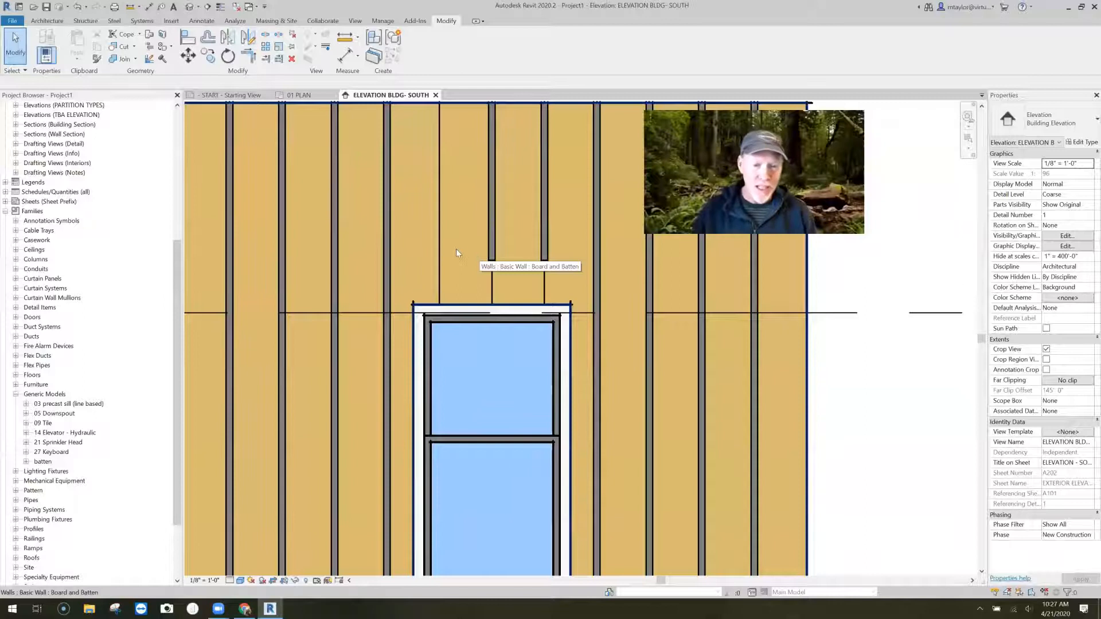
scroll(456, 247, "down", 1)
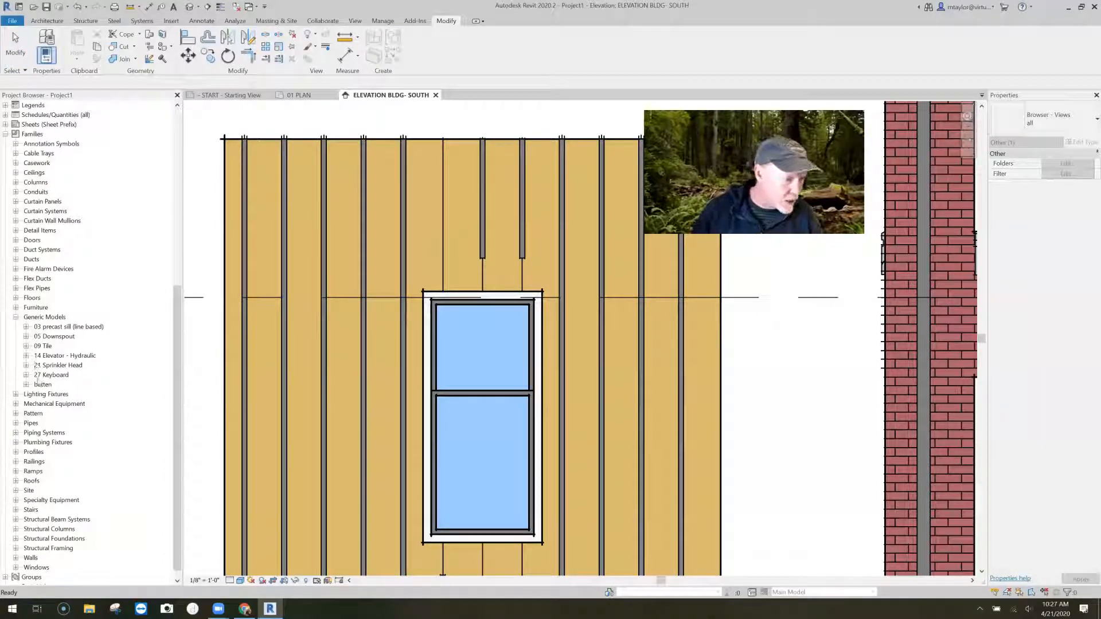
left_click(25, 384)
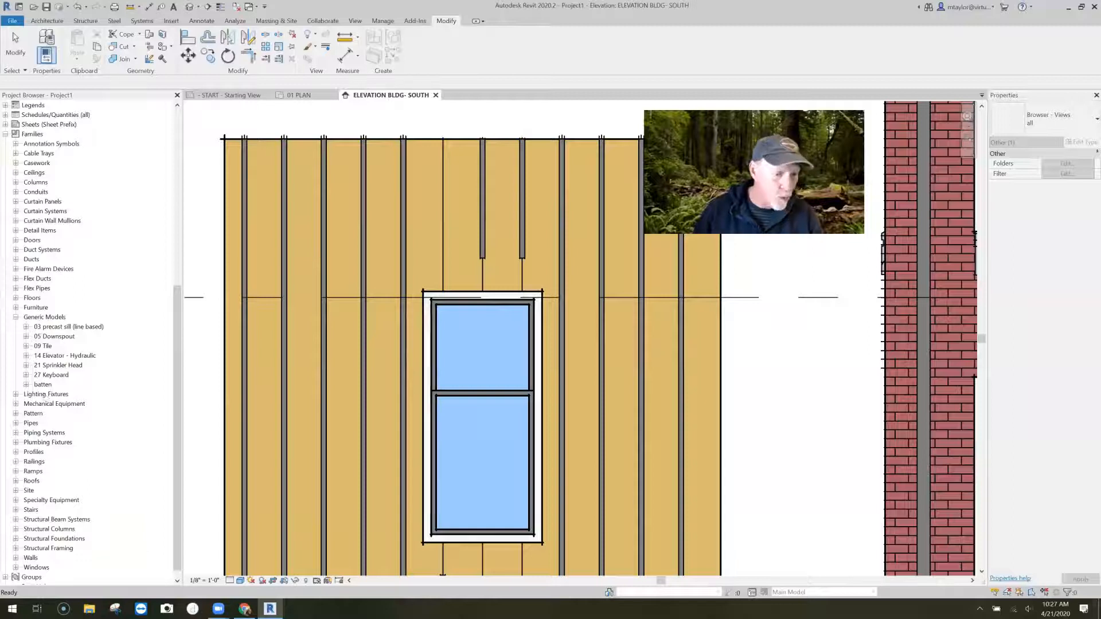
left_click(49, 394)
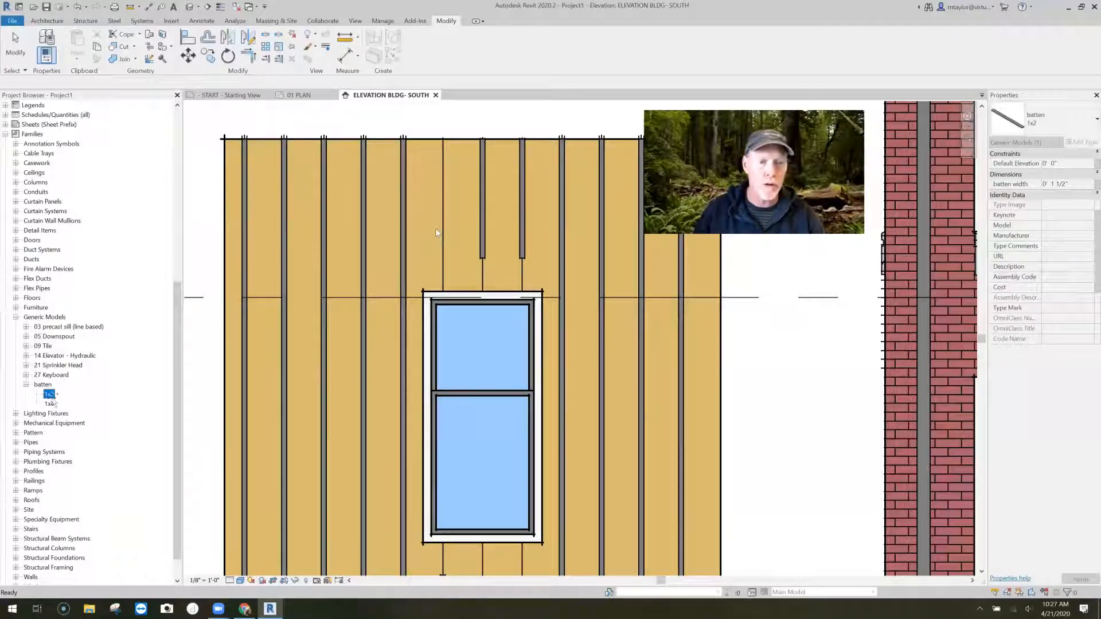
left_click(482, 36)
left_click(437, 35)
left_click(442, 256)
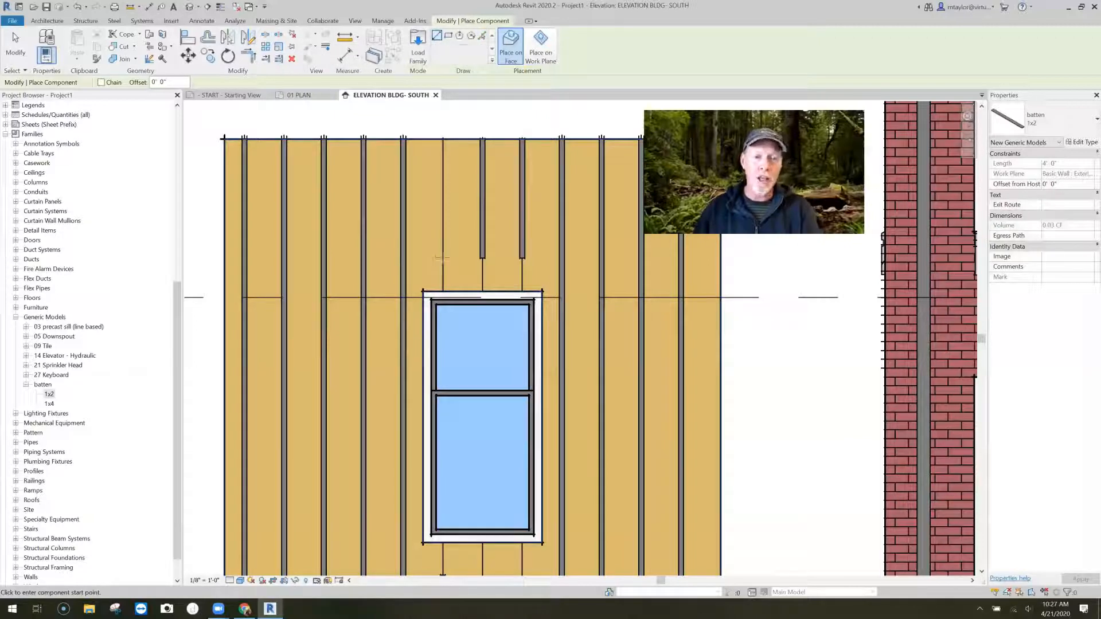
left_click(448, 181)
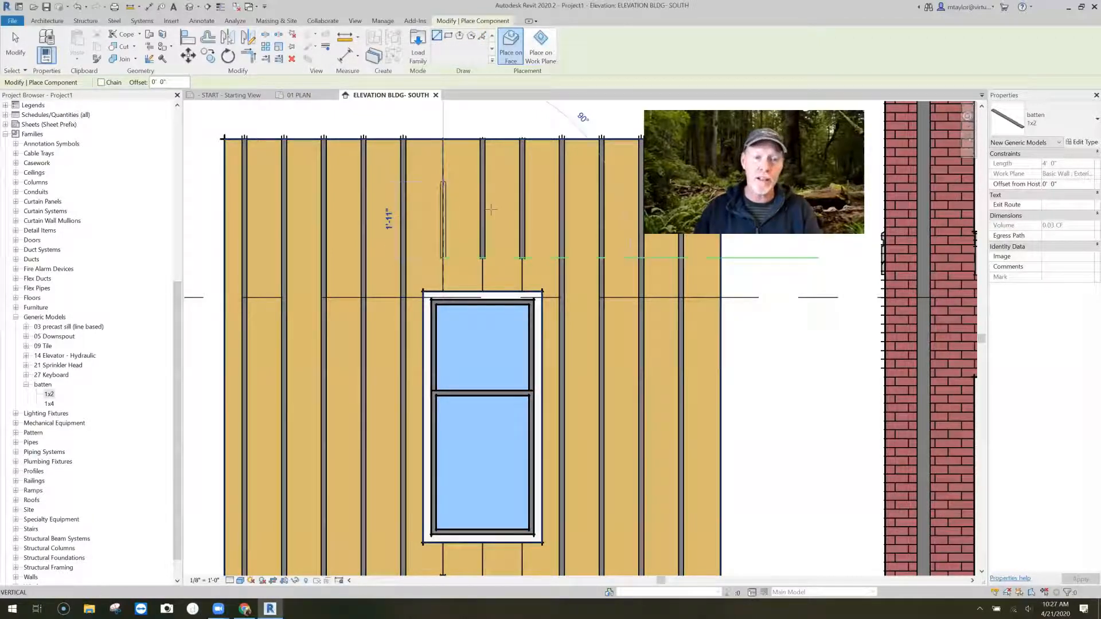
- Place one horizontal and one vertical 1x2 batten freely on the wall above the window, and delete both
left_click(436, 274)
left_click(540, 275)
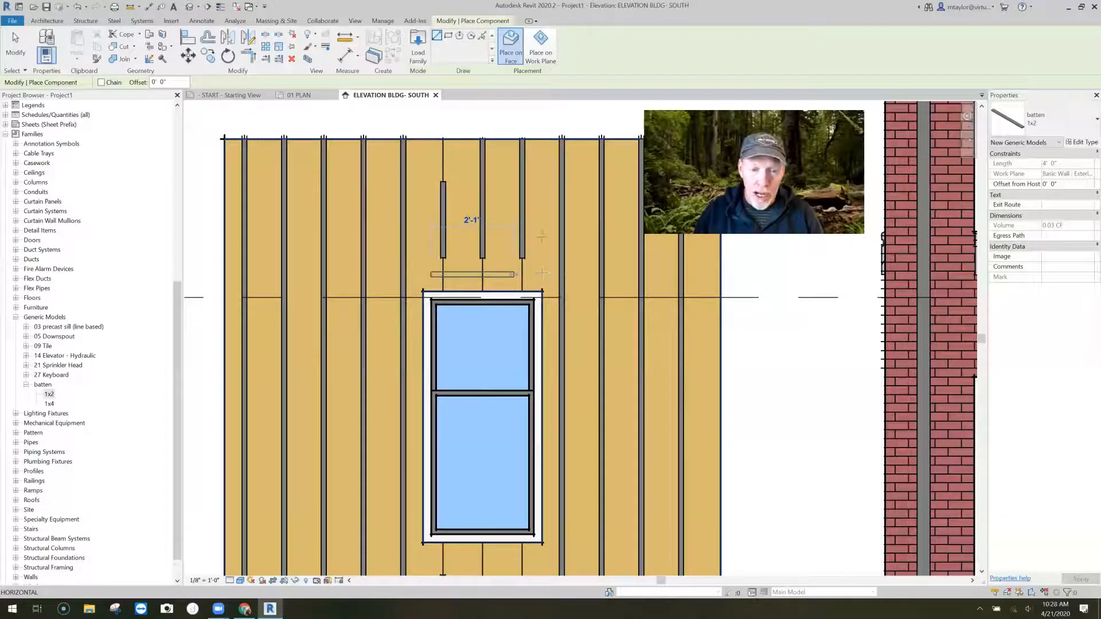
left_click(541, 183)
left_click(542, 237)
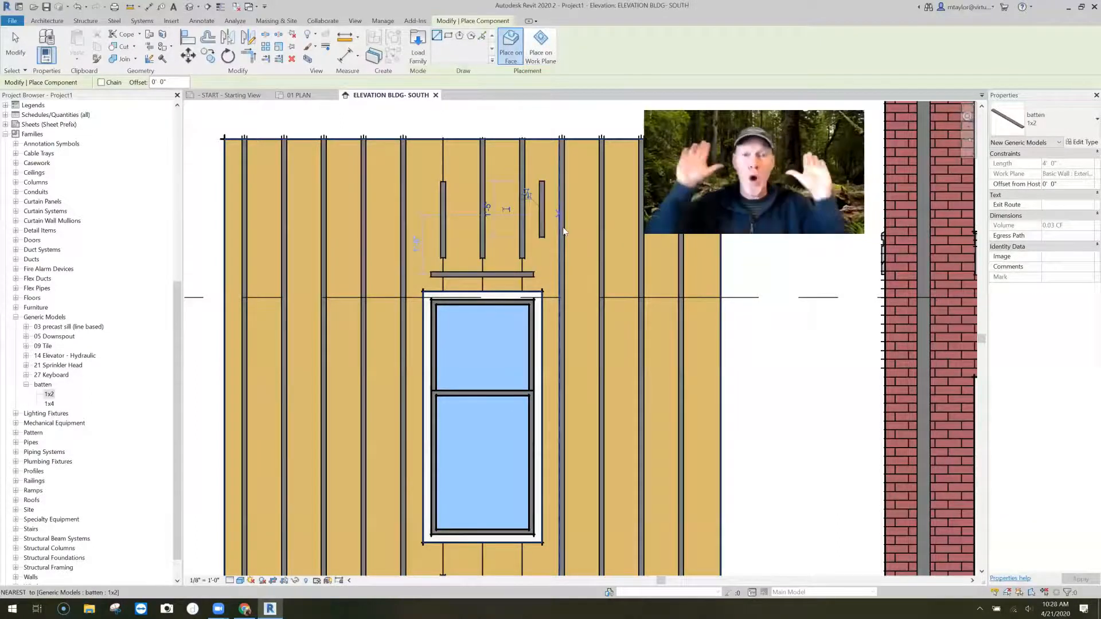
key("Escape")
key("Escape")
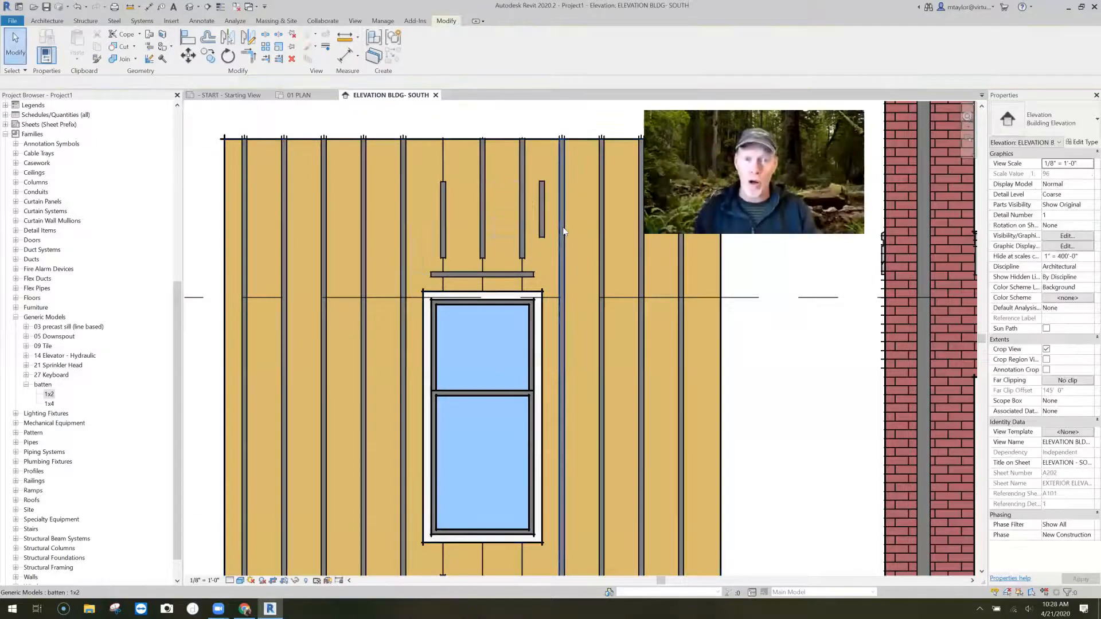
left_click(541, 235)
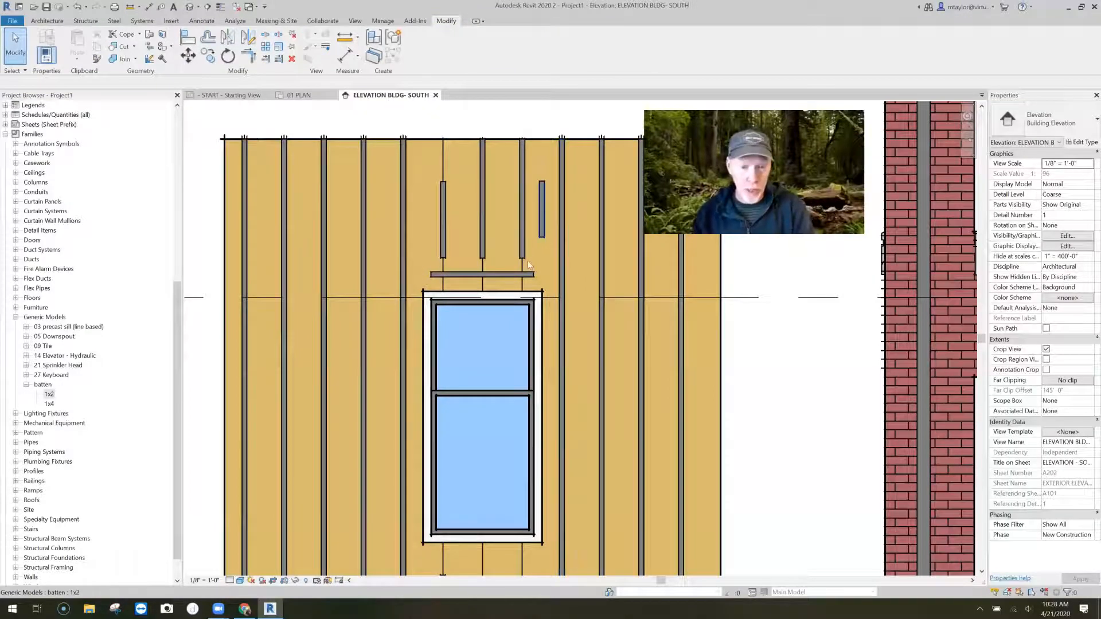
key("Delete")
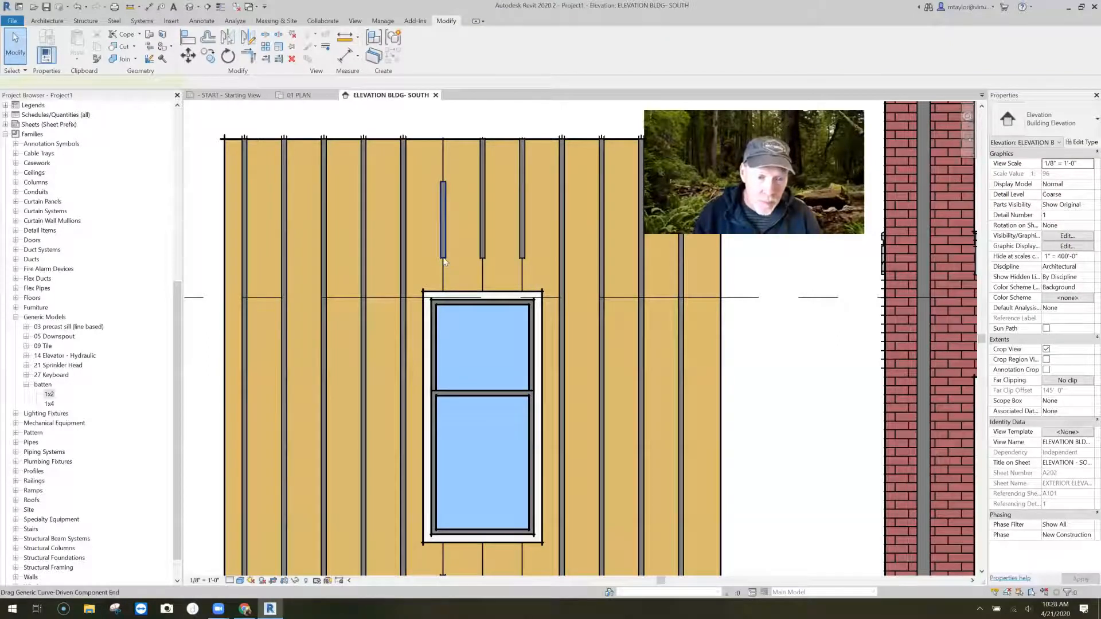
- Try stretching the new batten's lower end down to the window head trim, and undo it
left_click(444, 260)
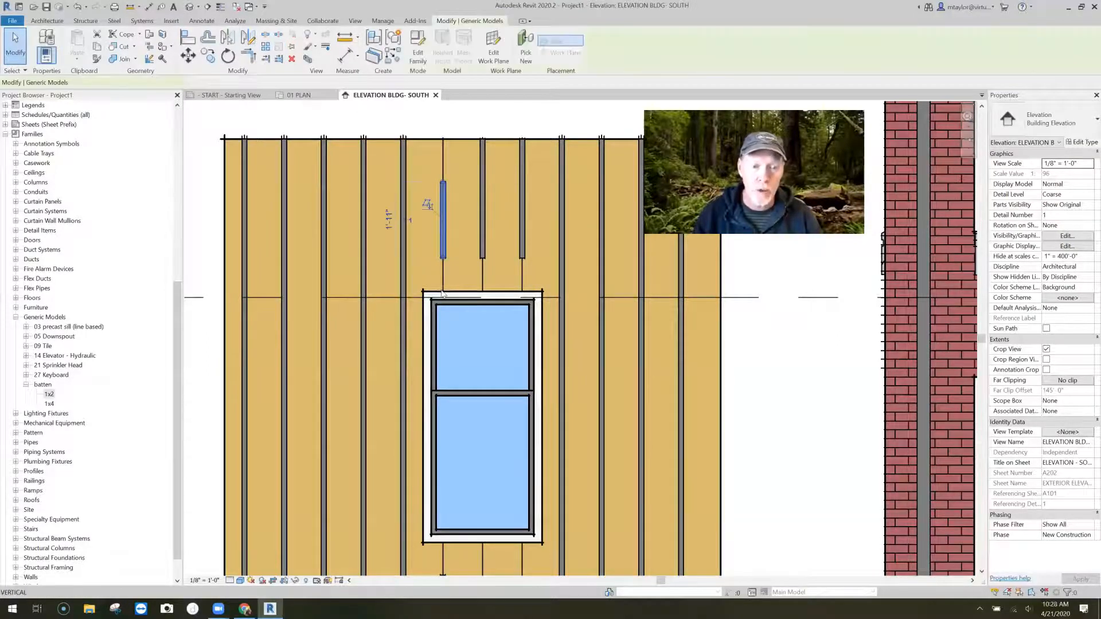
left_click_drag(443, 294, 442, 292)
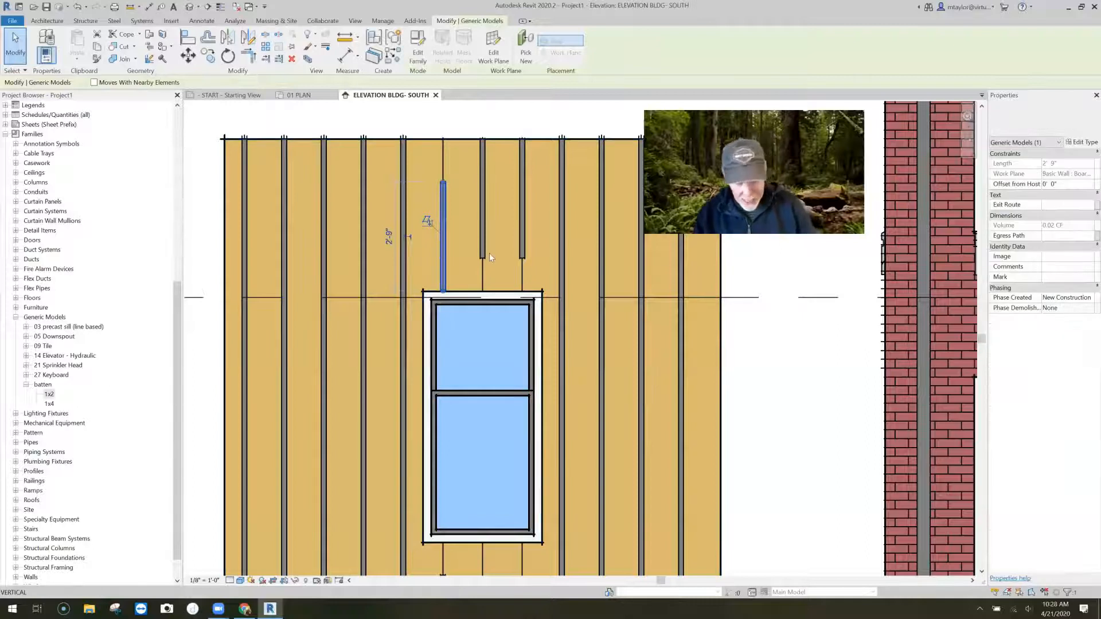
key("ctrl+z")
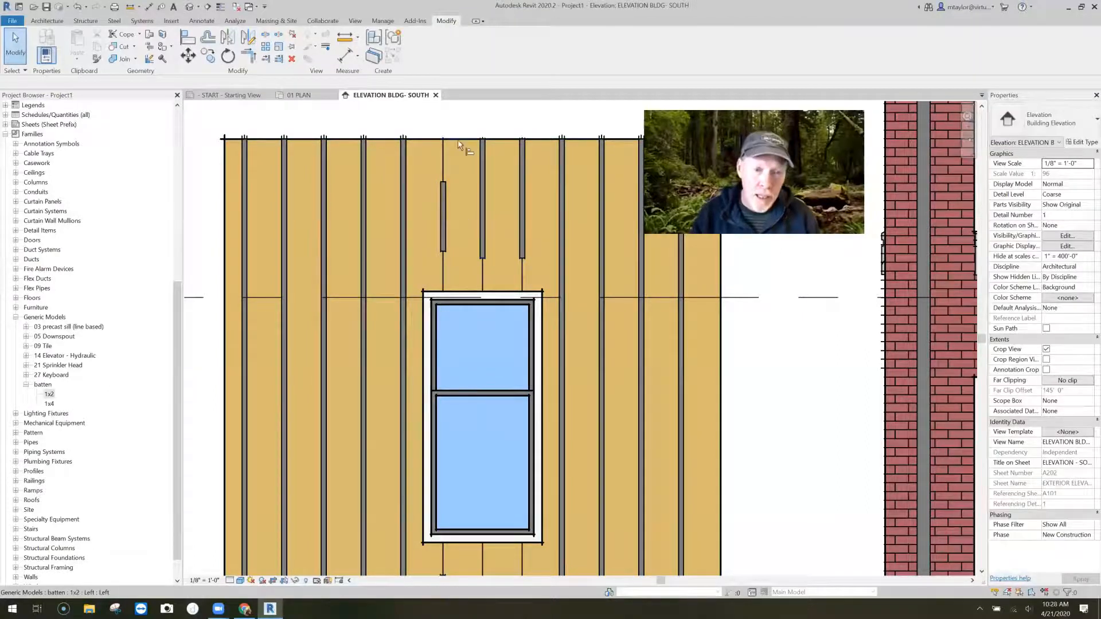
- Align the new batten's upper end with the top edge of the wall
key("a")
key("l")
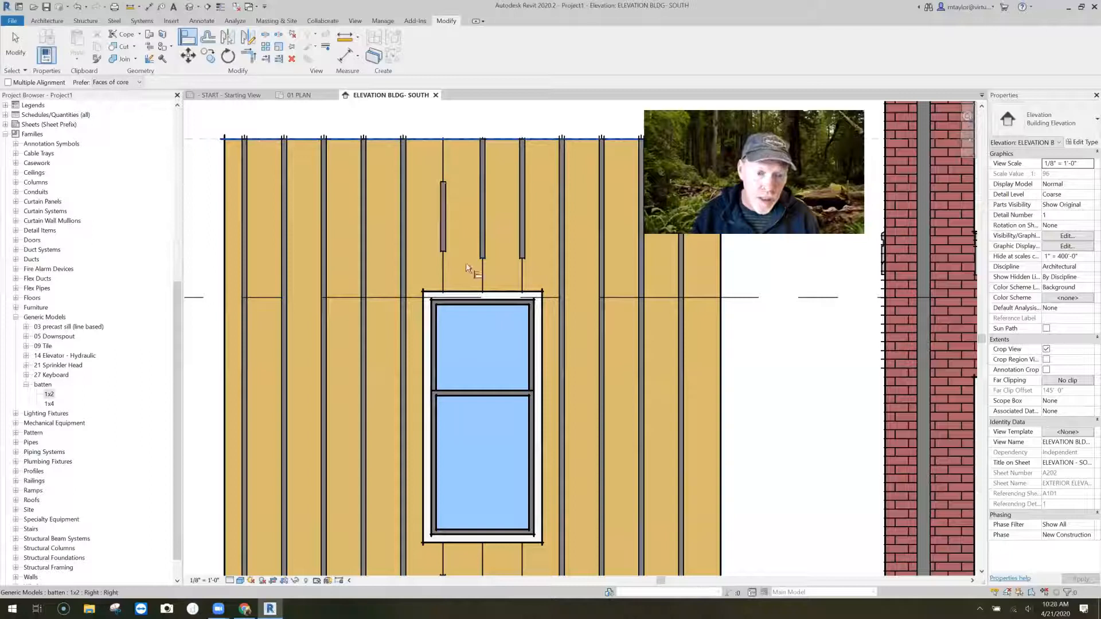
left_click(442, 253)
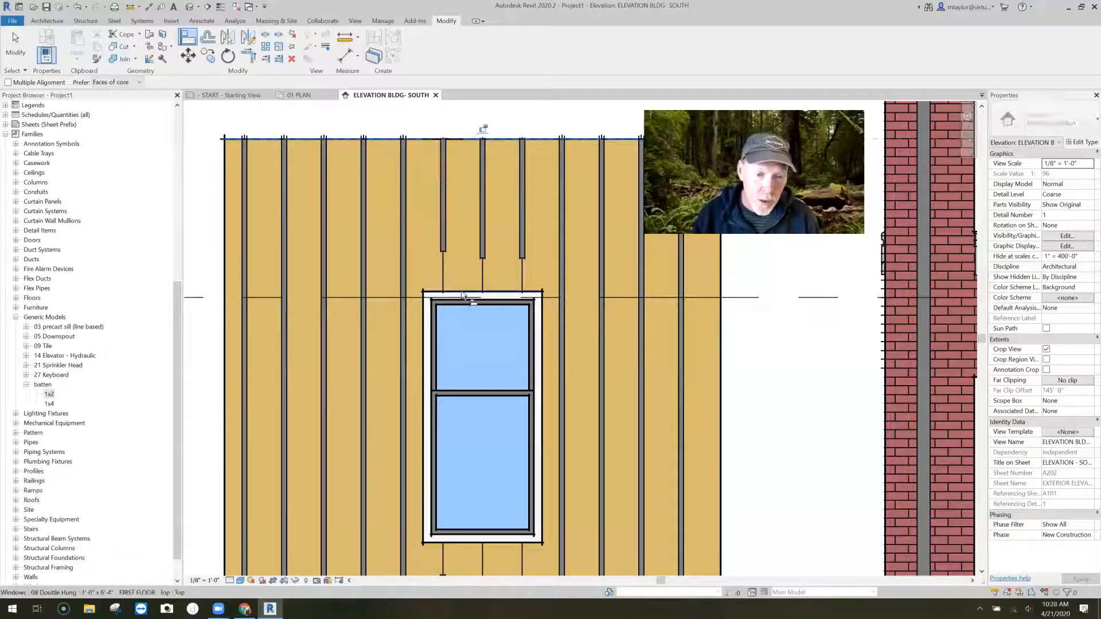
- Extend the left and middle battens above the window down to the head trim, and pull their lower ends back up
left_click(474, 282)
key("Escape")
key("Escape")
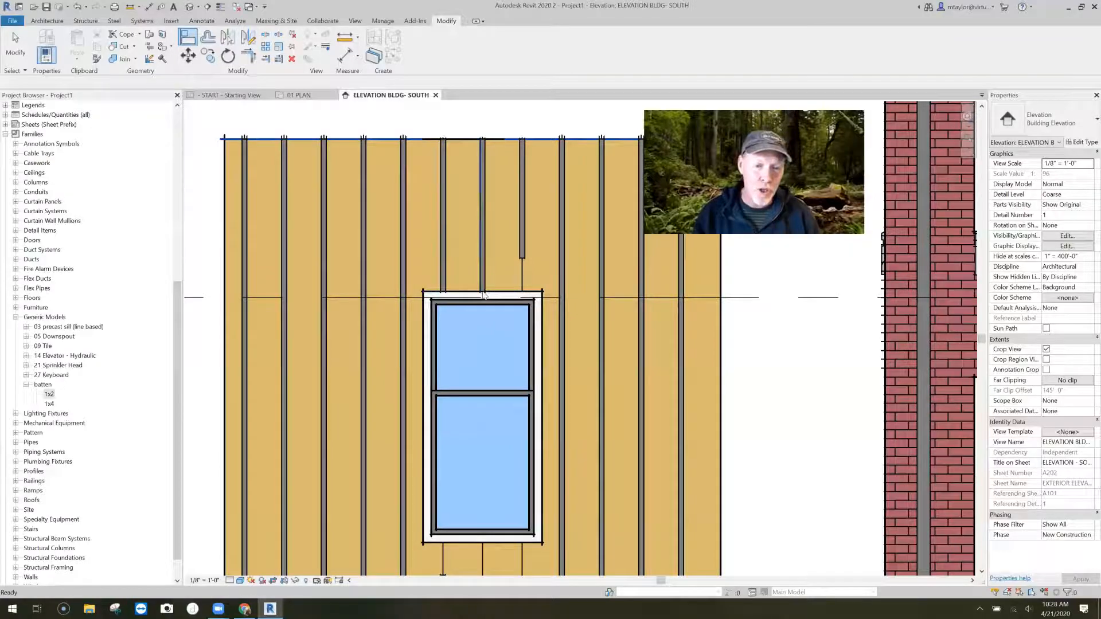
left_click(476, 275)
left_click_drag(475, 277, 483, 258)
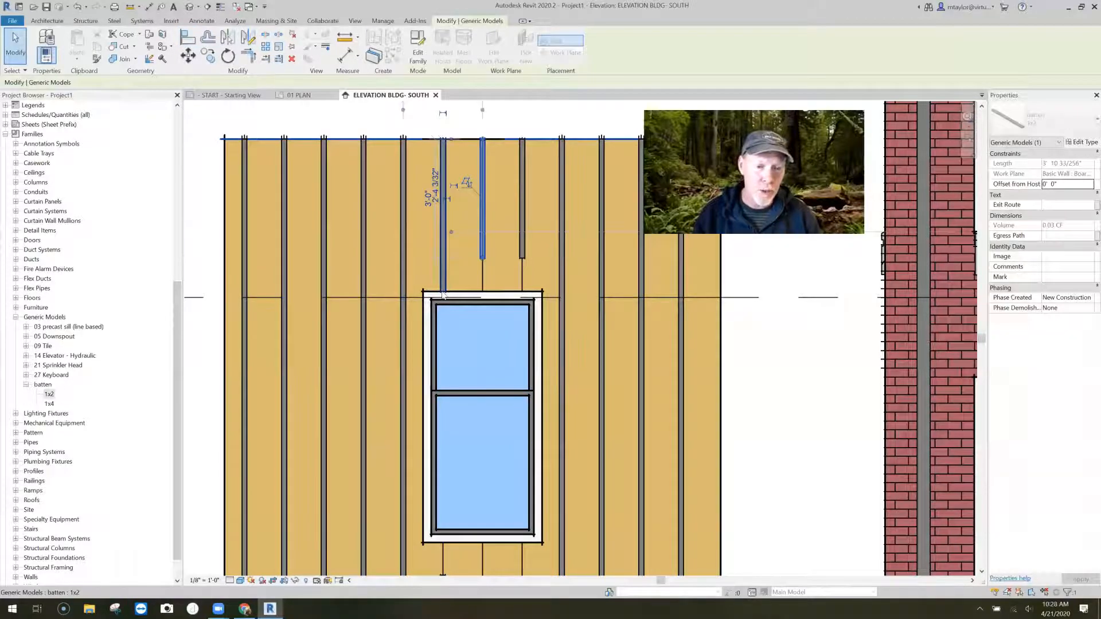
key("Escape")
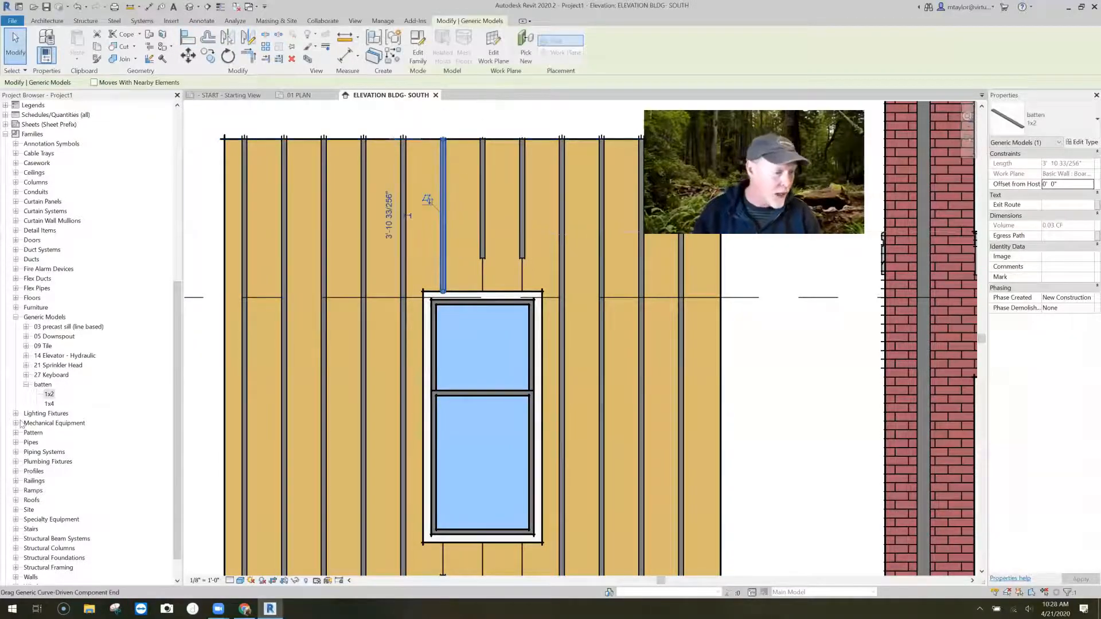
- Place 1x4 battens as window casing: a horizontal one about 3'-1" above the window and a vertical one about 4'-1" to its right
left_click(49, 404)
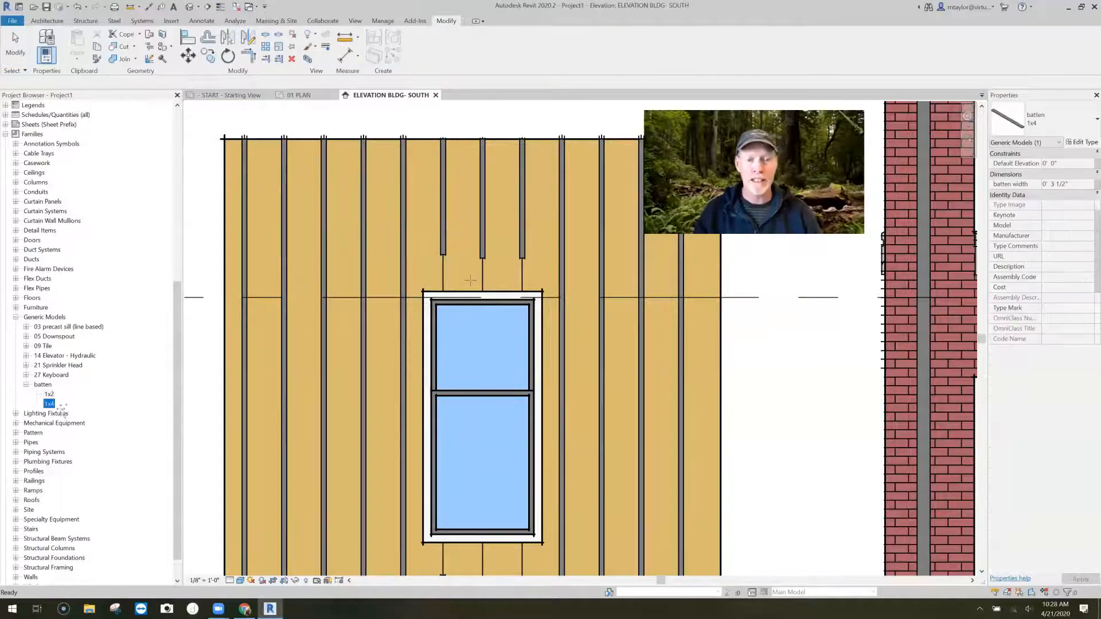
left_click(547, 274)
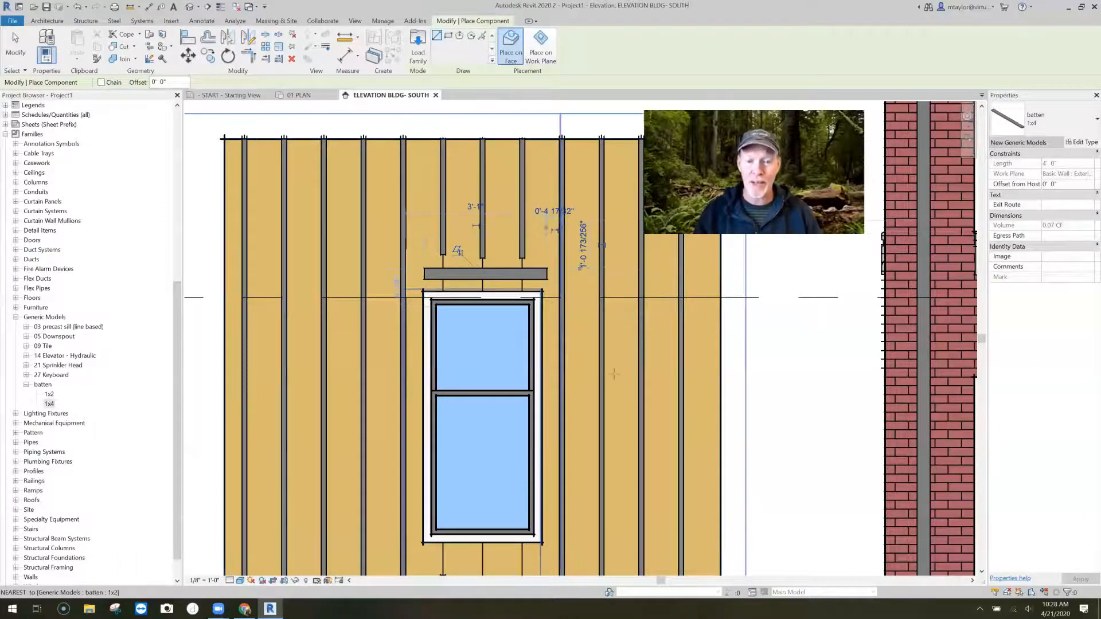
scroll(550, 310, "up", 3)
scroll(616, 317, "down", 3)
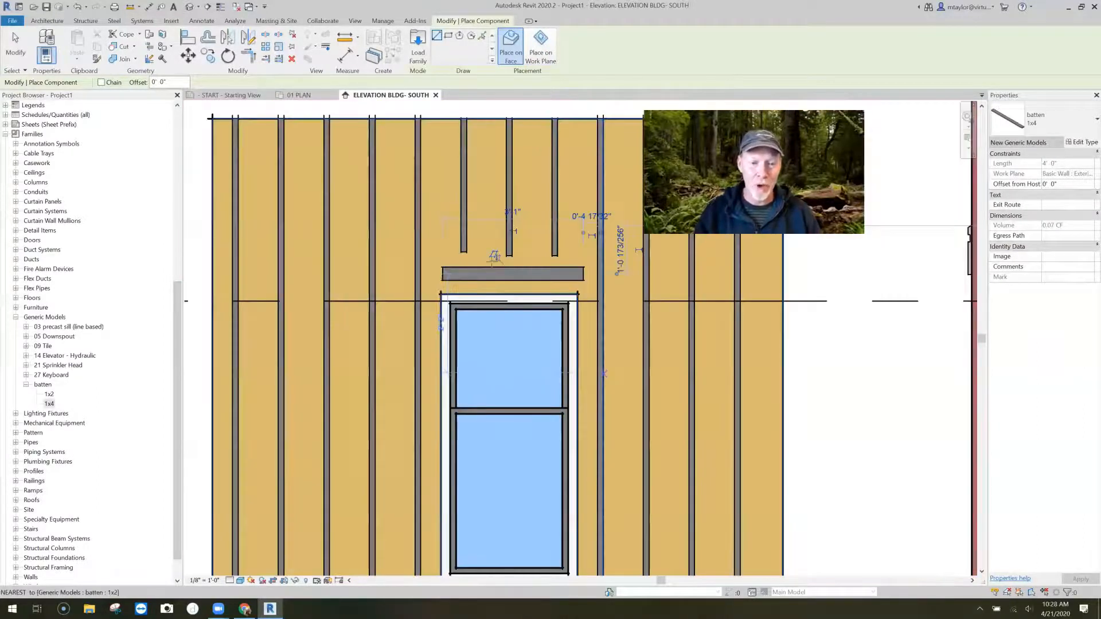
middle_click_drag(620, 335, 491, 262)
left_click(493, 447)
left_click(492, 262)
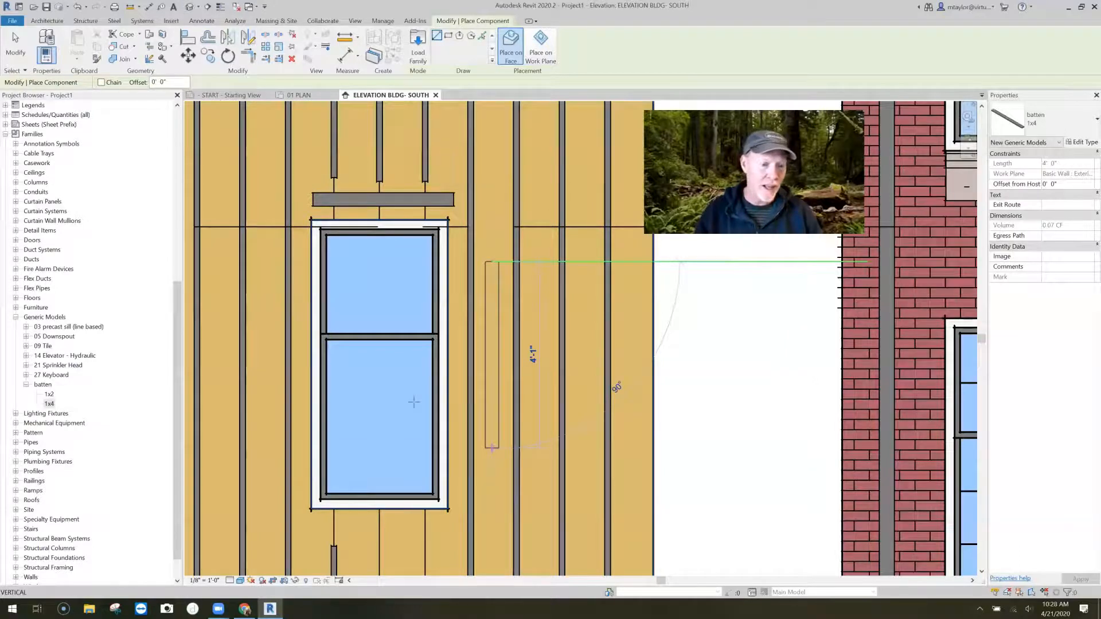
- Place a vertical 1x4 batten about 1'-11" long left of the window and a horizontal one below the sill
left_click(261, 401)
left_click(262, 313)
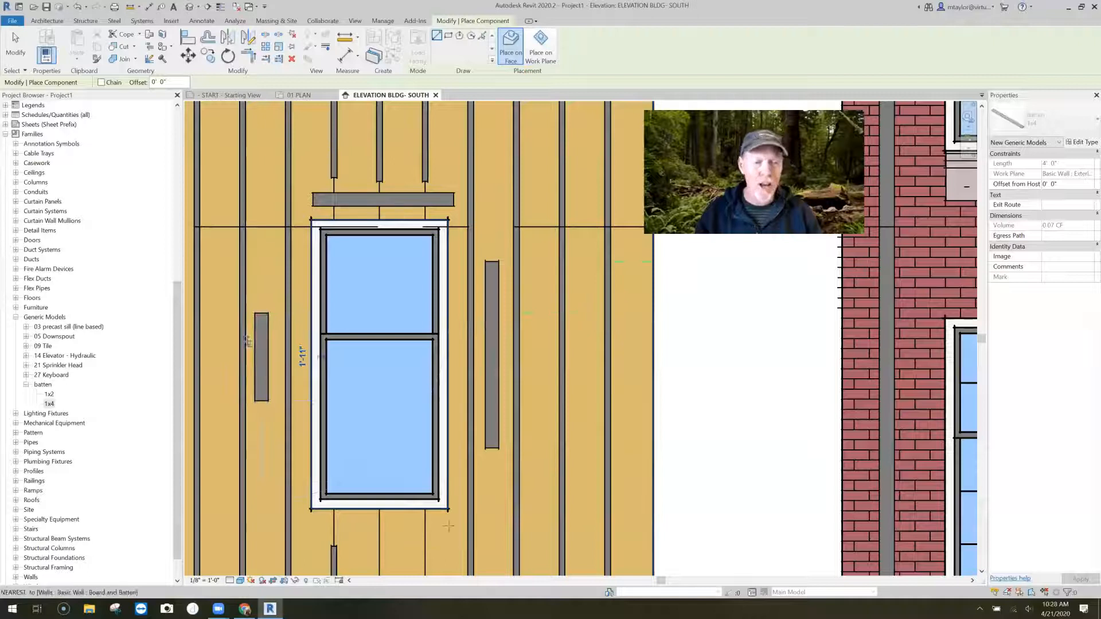
left_click(440, 529)
left_click(311, 529)
key("Escape")
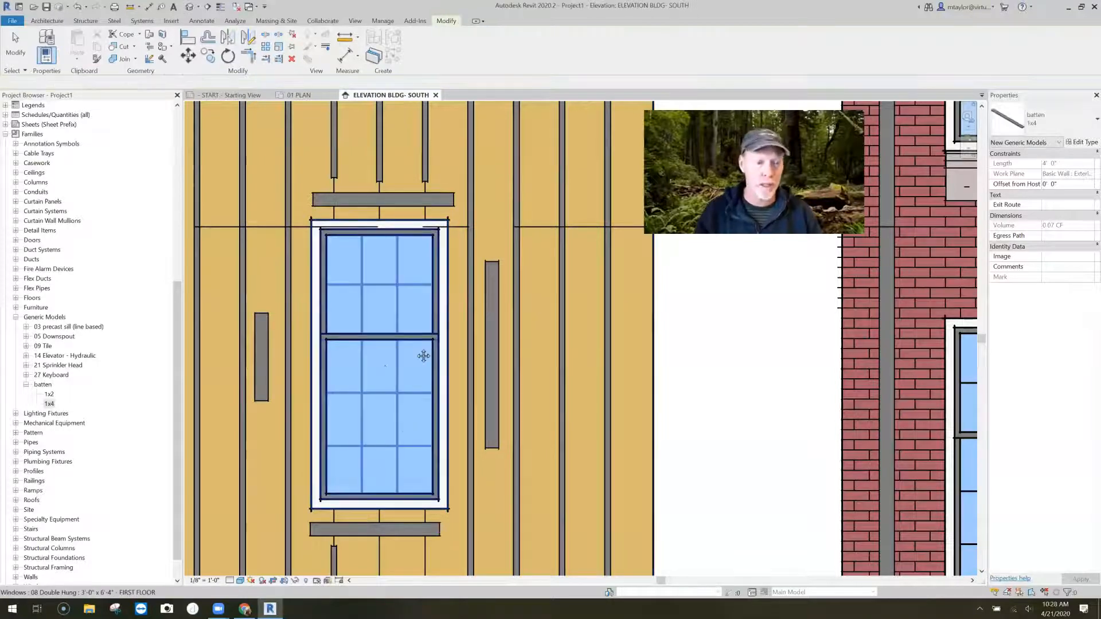
key("Escape")
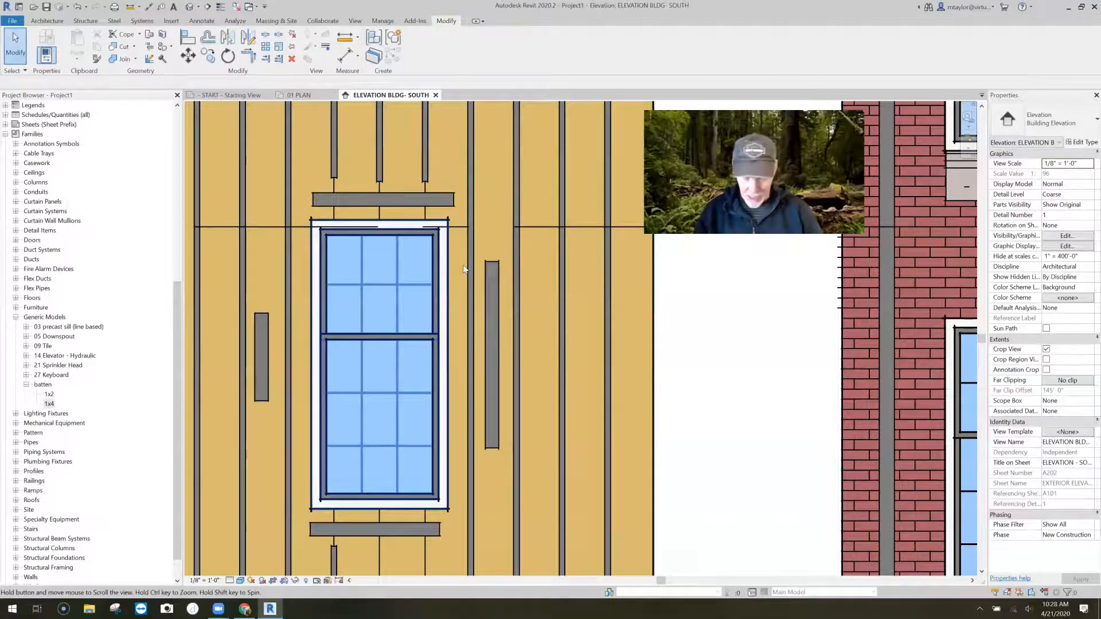
- Align the lower edge of the horizontal 1x4 above the window with the top edge of the window
scroll(464, 270, "up", 3)
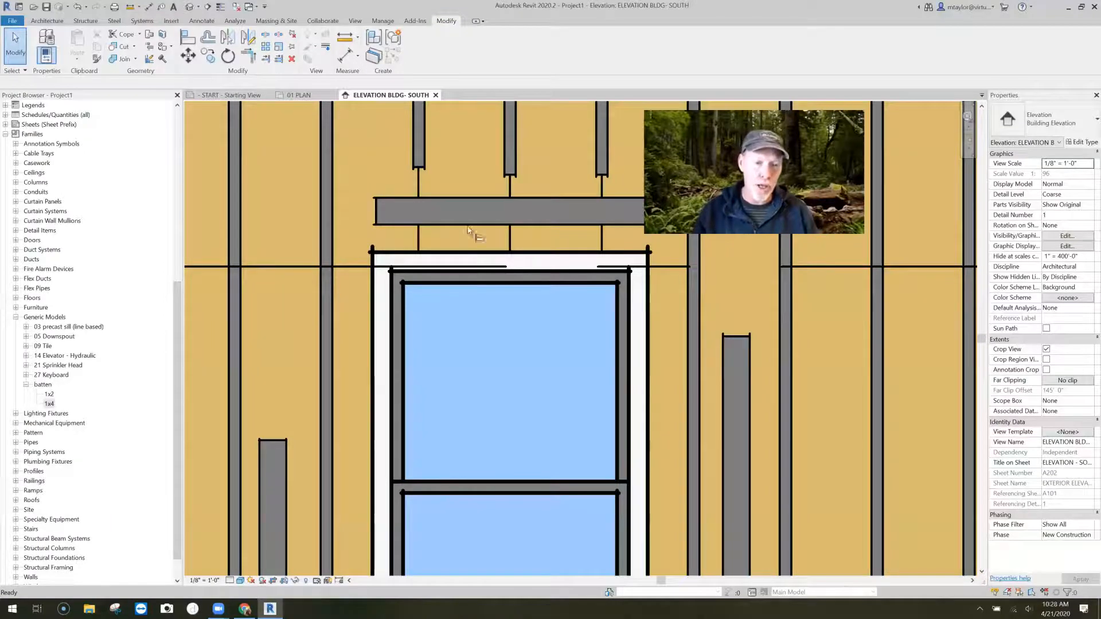
key("a")
key("l")
left_click(468, 252)
left_click(473, 225)
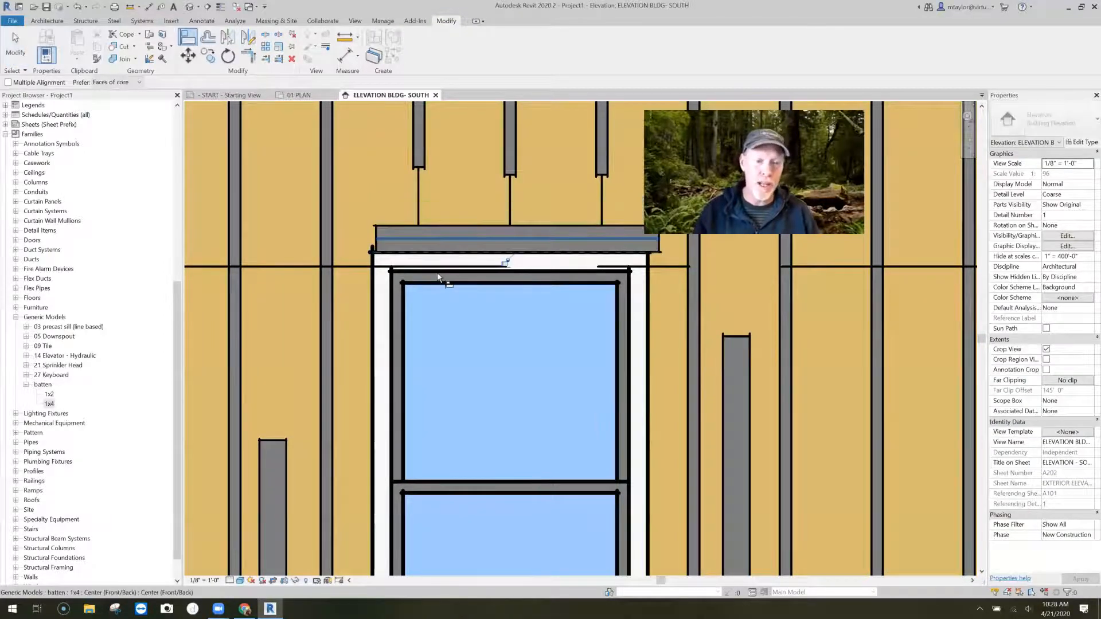
- Align the left vertical 1x4 against the window's left edge and its upper end with the top of the head casing
scroll(438, 276, "down", 2)
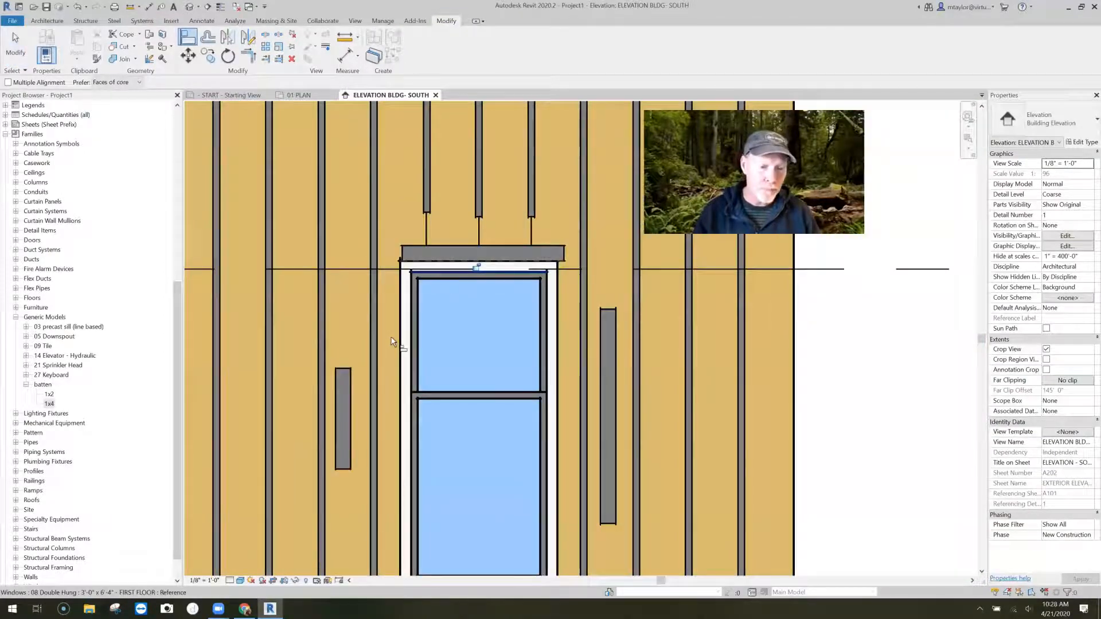
left_click(351, 396)
left_click(390, 368)
left_click(392, 367)
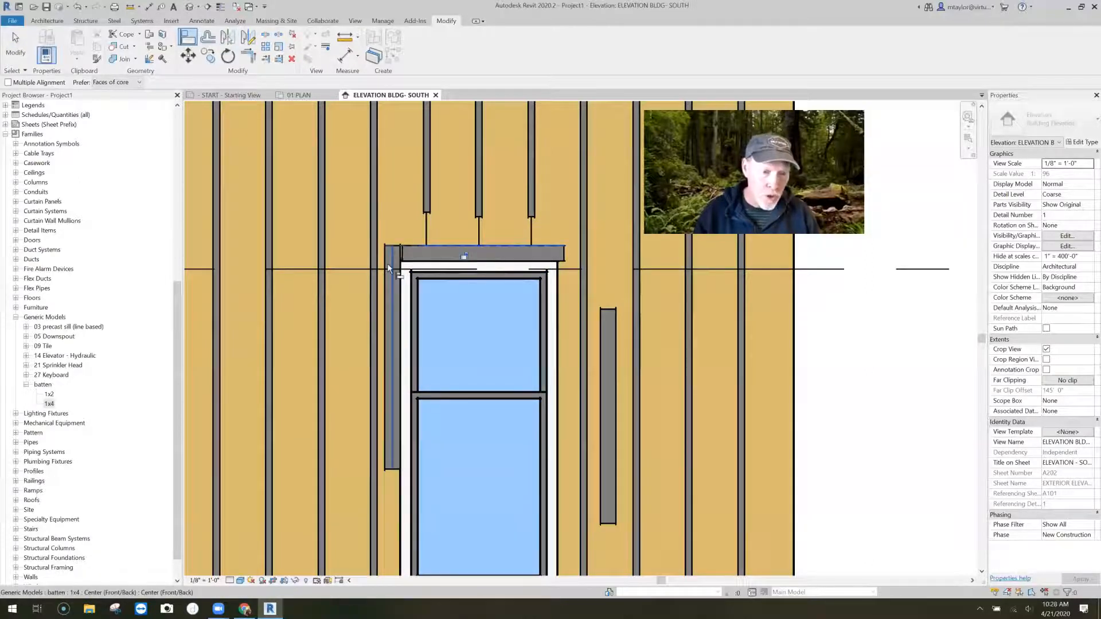
scroll(387, 263, "up", 5)
left_click(394, 276)
left_click(393, 276)
key("Escape")
key("Escape")
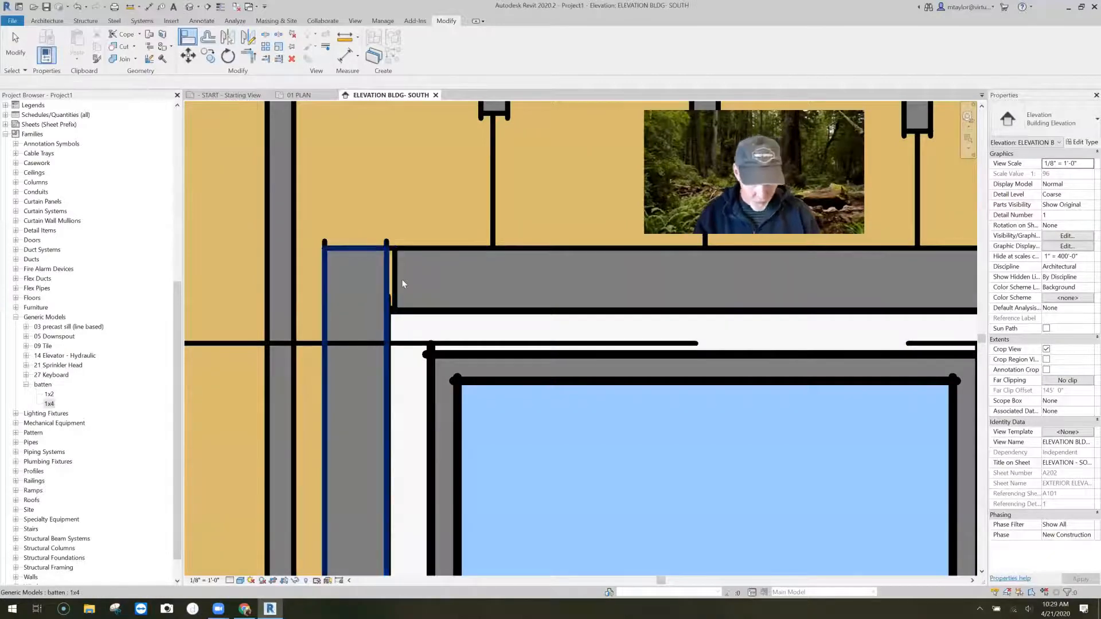
- Align the left casing's upper end with the head casing's underside, and the head casing's left end with the left casing's outer edge
key("a")
key("l")
left_click(354, 248)
left_click(324, 353)
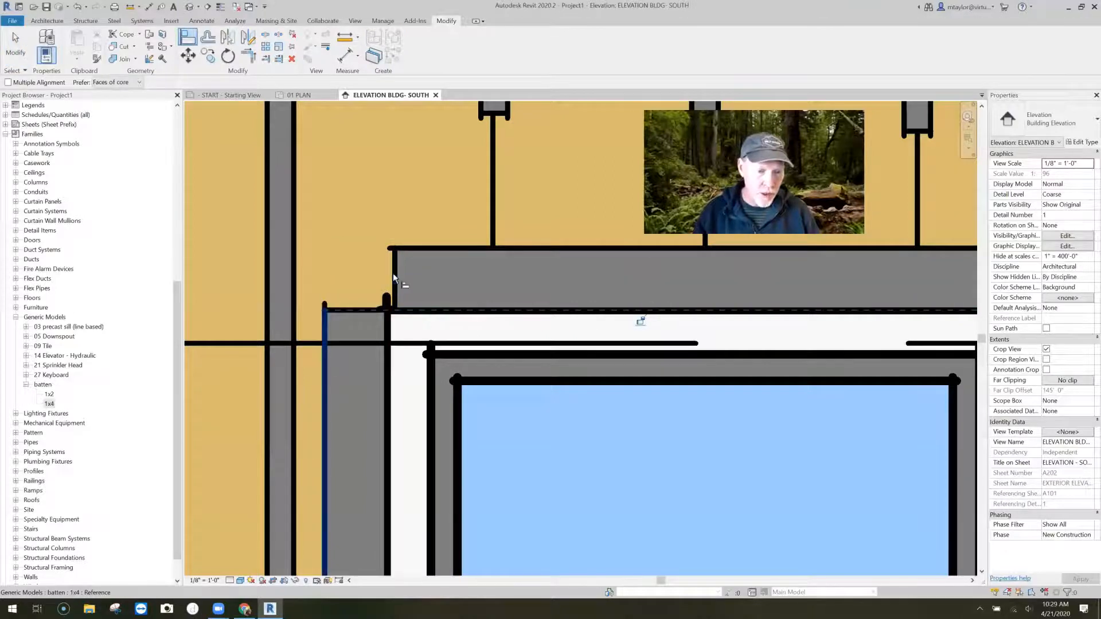
scroll(435, 301, "down", 2)
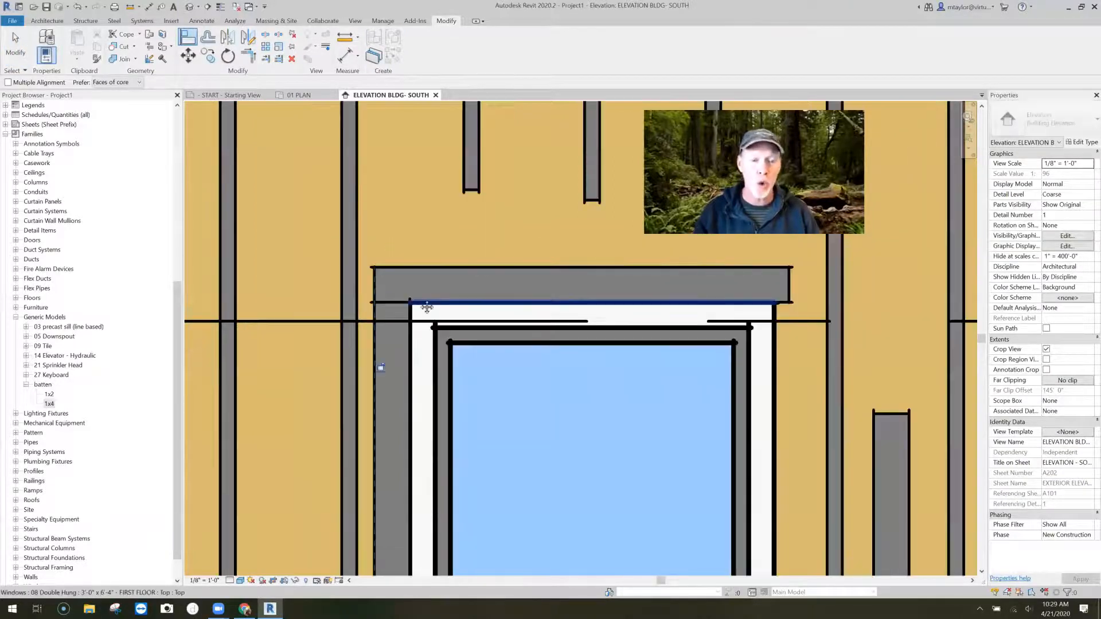
- Align the inner edge of the right vertical 1x4 with the window's right edge
scroll(548, 376, "down", 2)
middle_click_drag(548, 377, 391, 341)
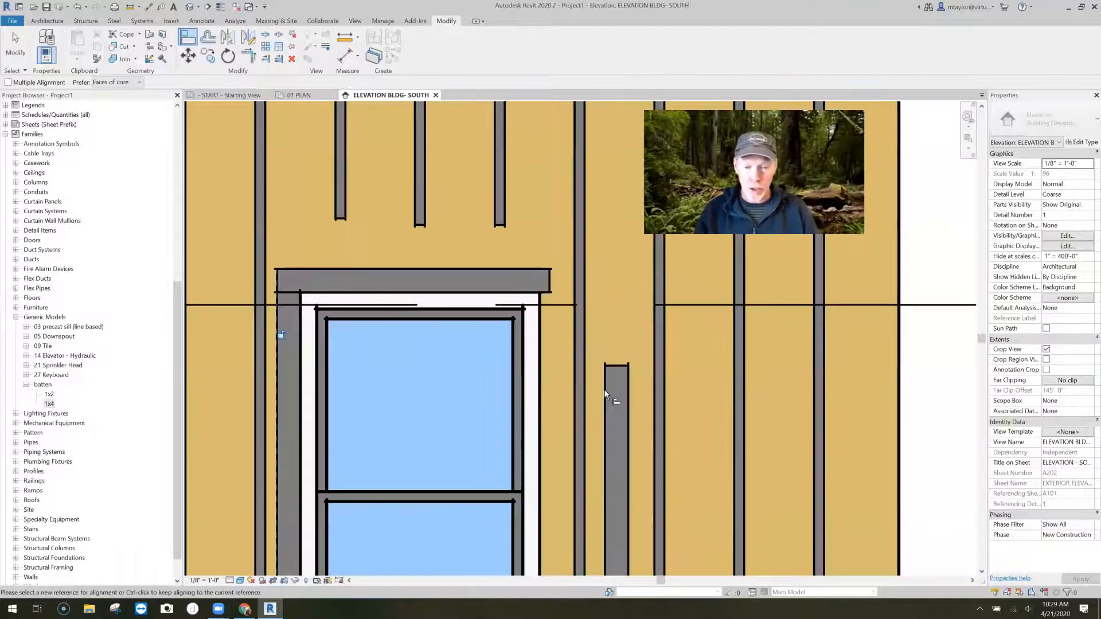
left_click(605, 374)
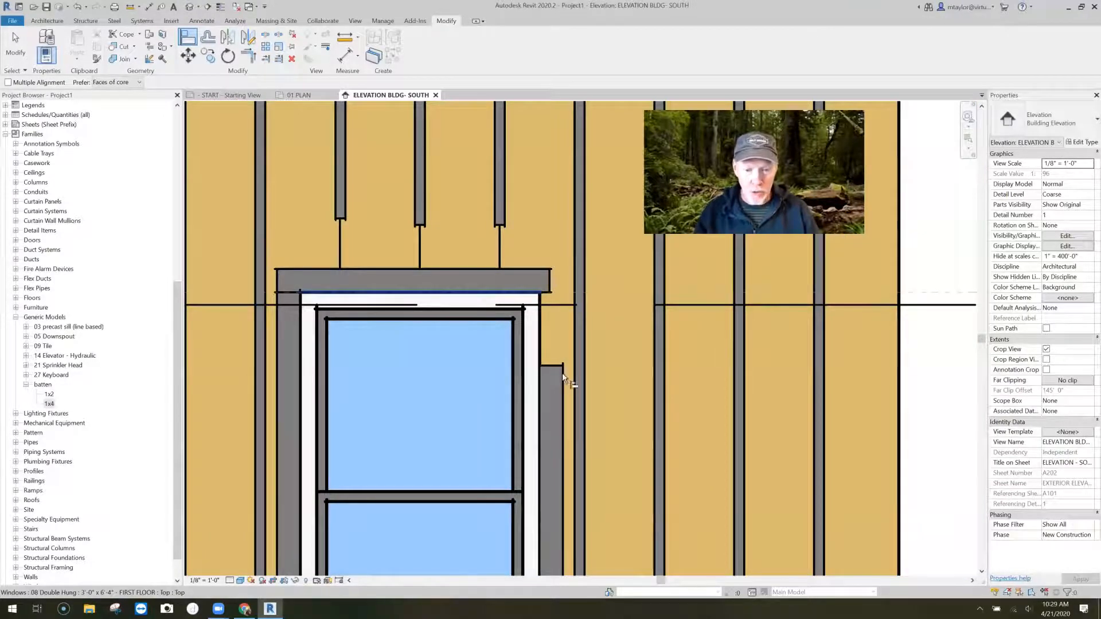
- Align the right casing and head casing where they meet, and the lower horizontal 1x4's upper edge with the window's bottom edge
left_click(563, 372)
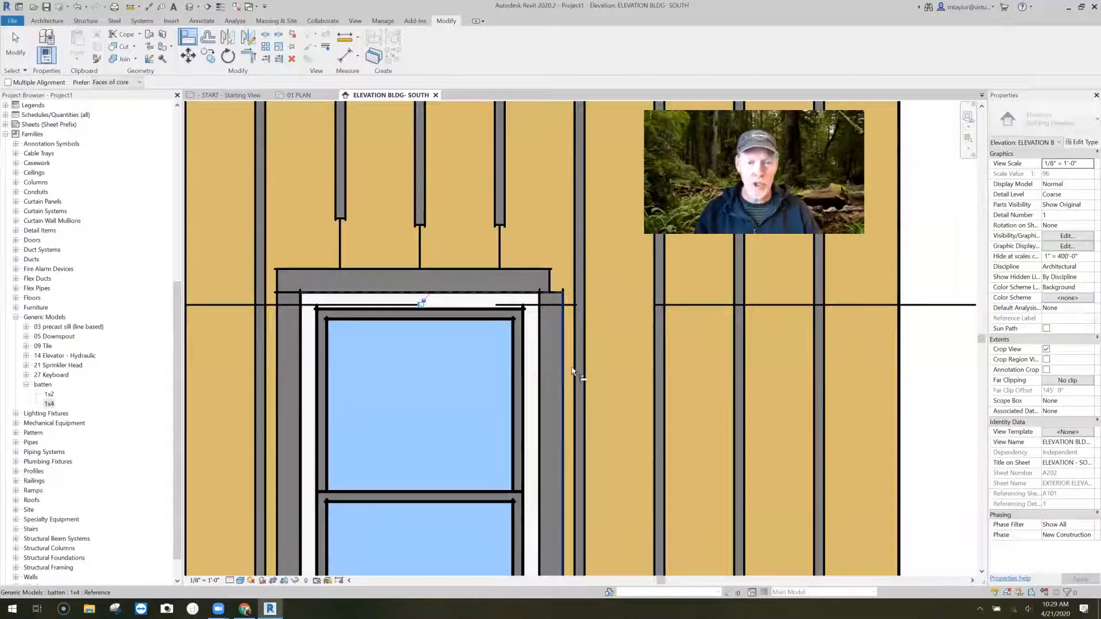
scroll(541, 233, "down", 3)
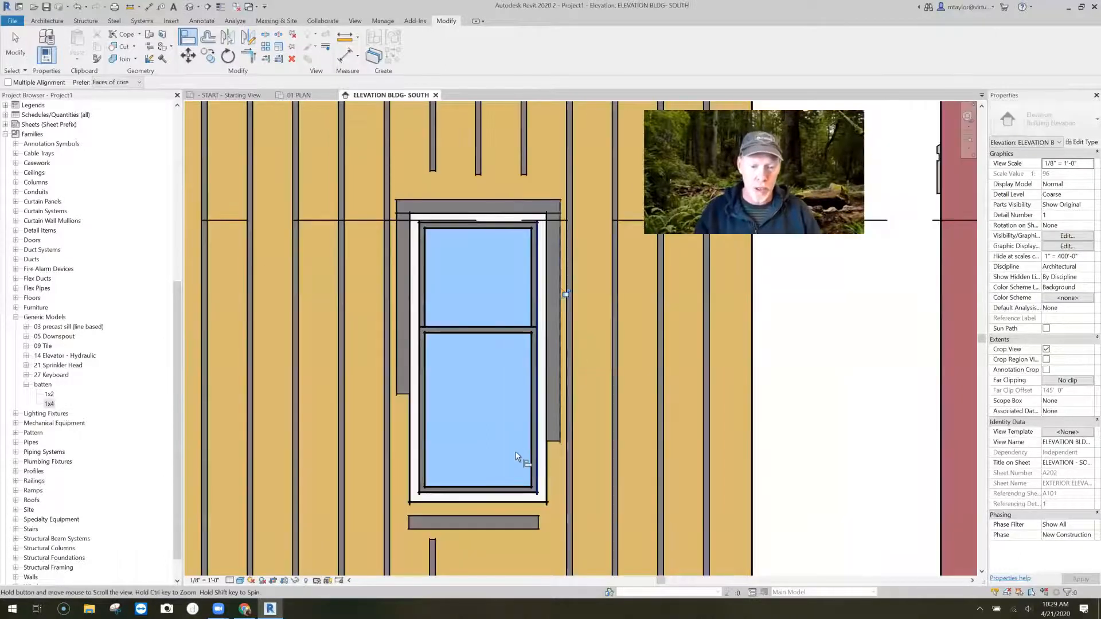
middle_click_drag(517, 509, 516, 453)
left_click(513, 459)
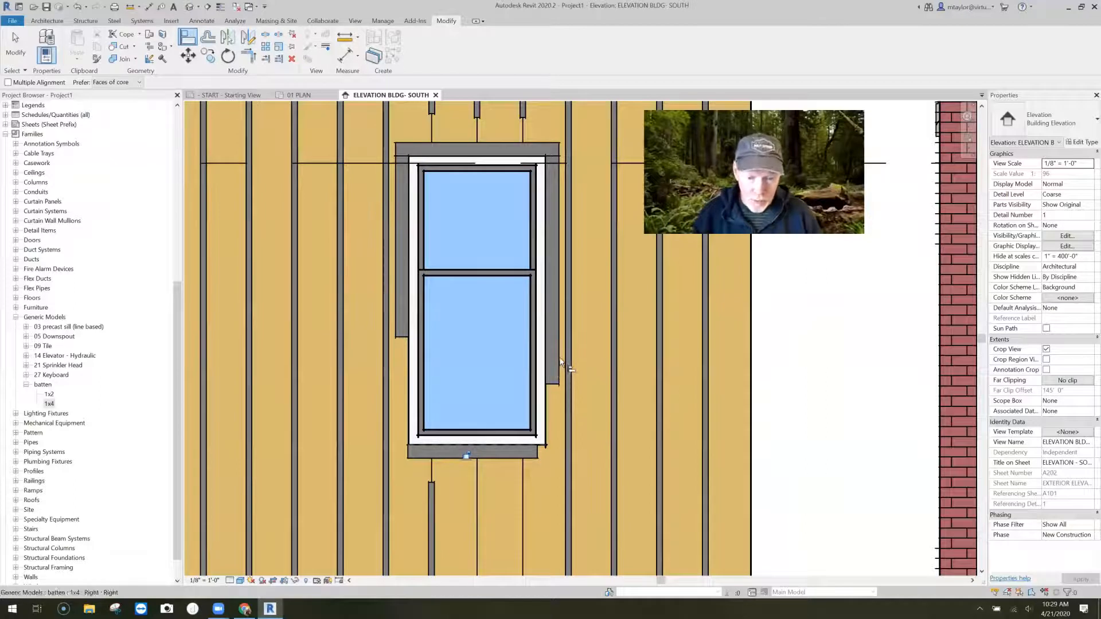
- Align the side casings' lower ends with the sill casing's top edge, and the sill casing's ends with the side casings' outer edges
scroll(551, 506, "up", 3)
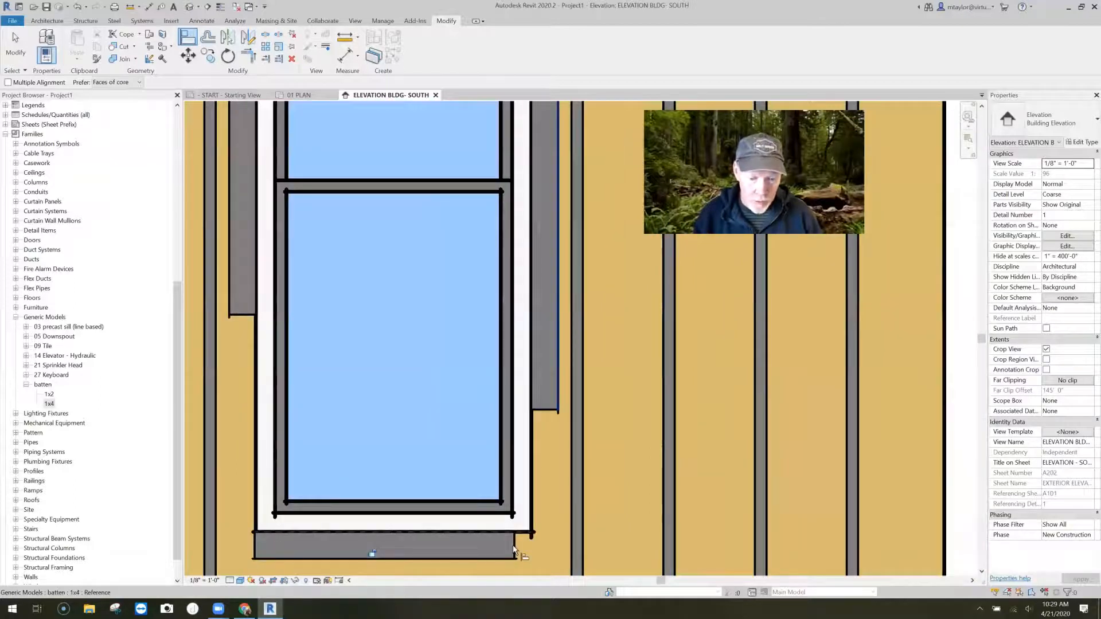
left_click(541, 532)
left_click(547, 410)
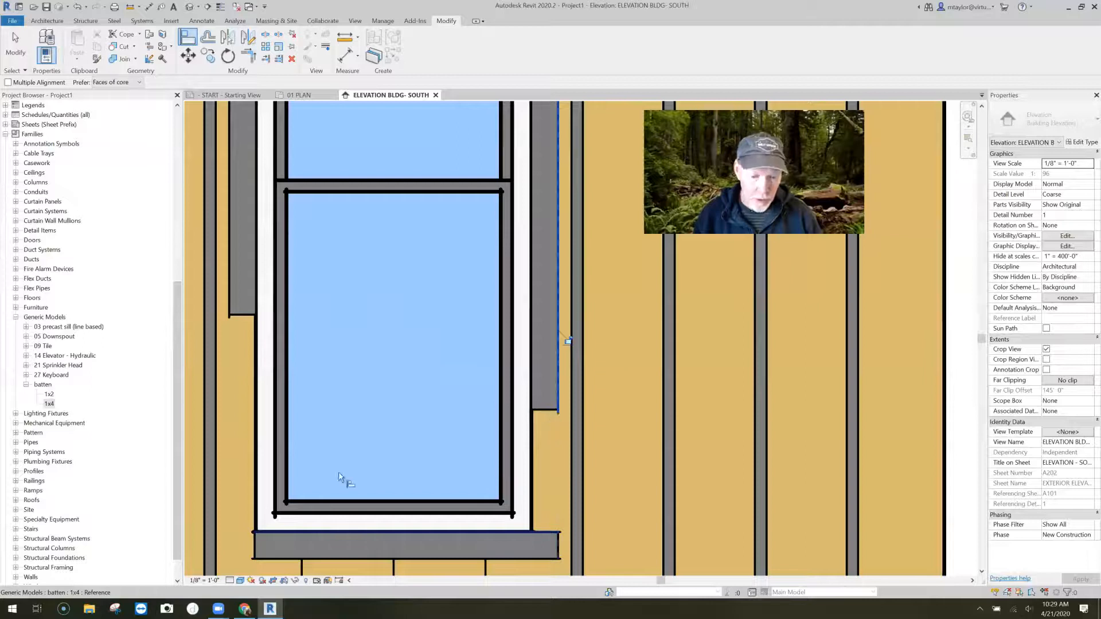
left_click(228, 295)
left_click(254, 543)
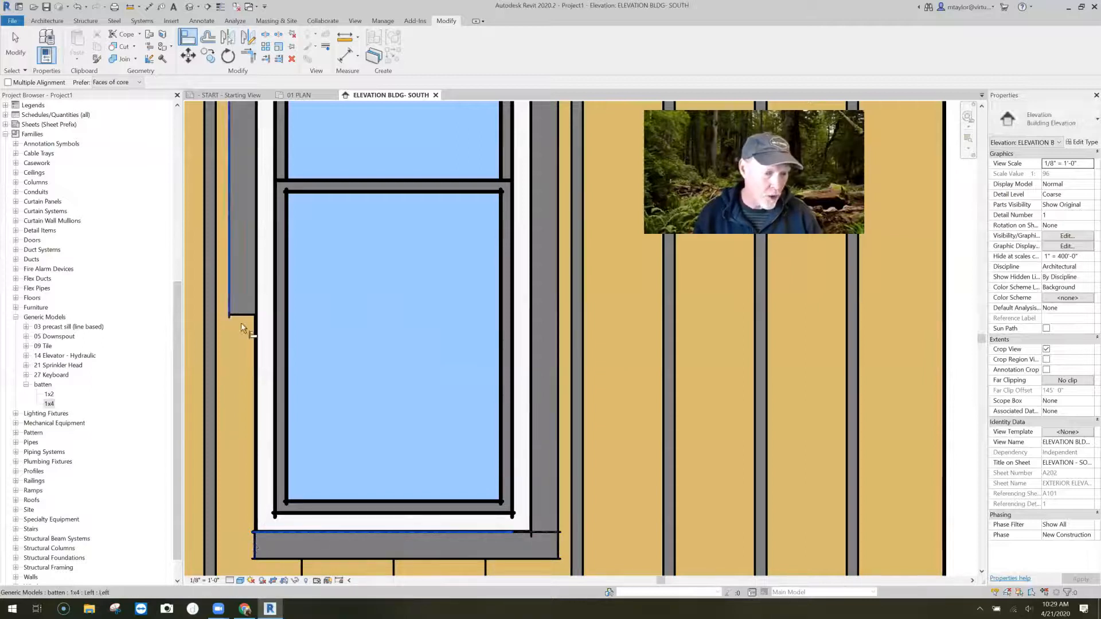
scroll(359, 422, "down", 2)
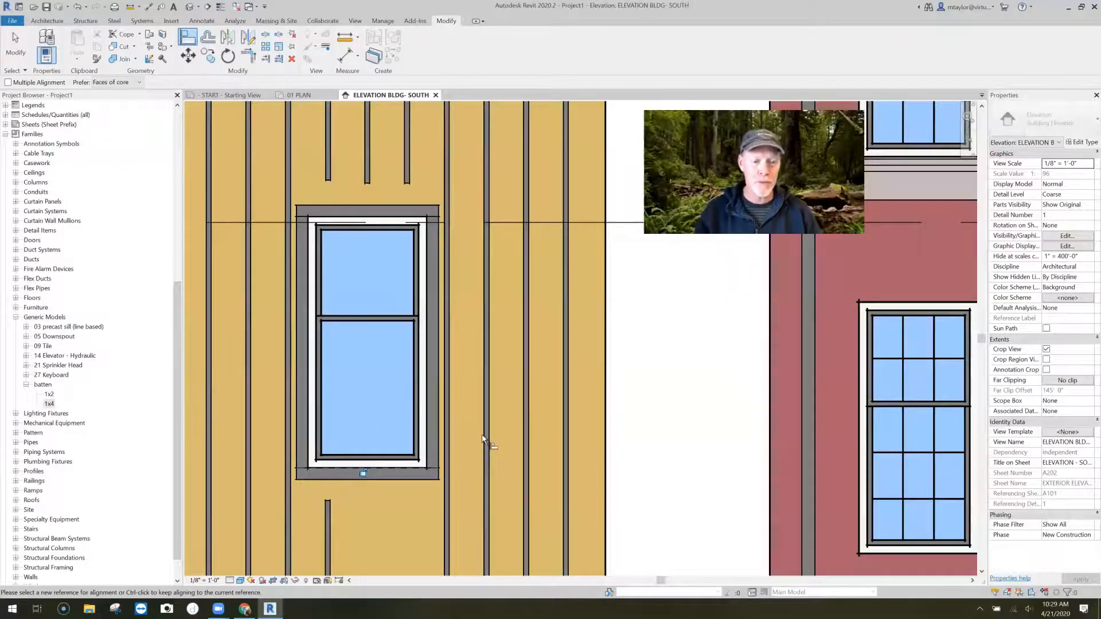
- Align the short batten below the window with the sill casing's underside, and the three battens above with the head casing's top edge
scroll(481, 439, "down", 2)
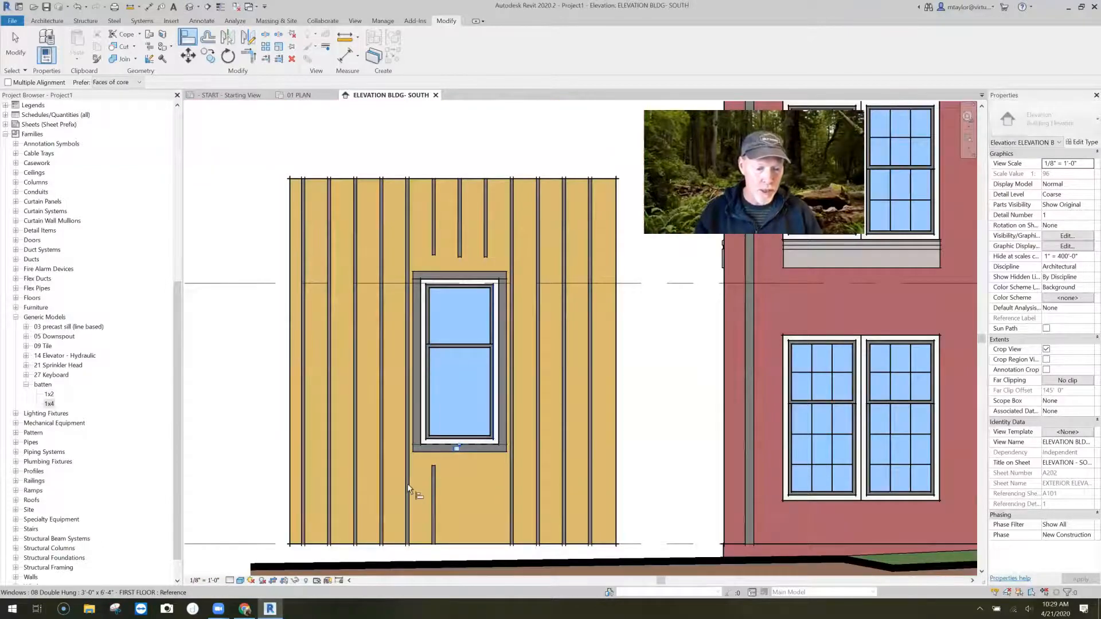
scroll(461, 490, "up", 2)
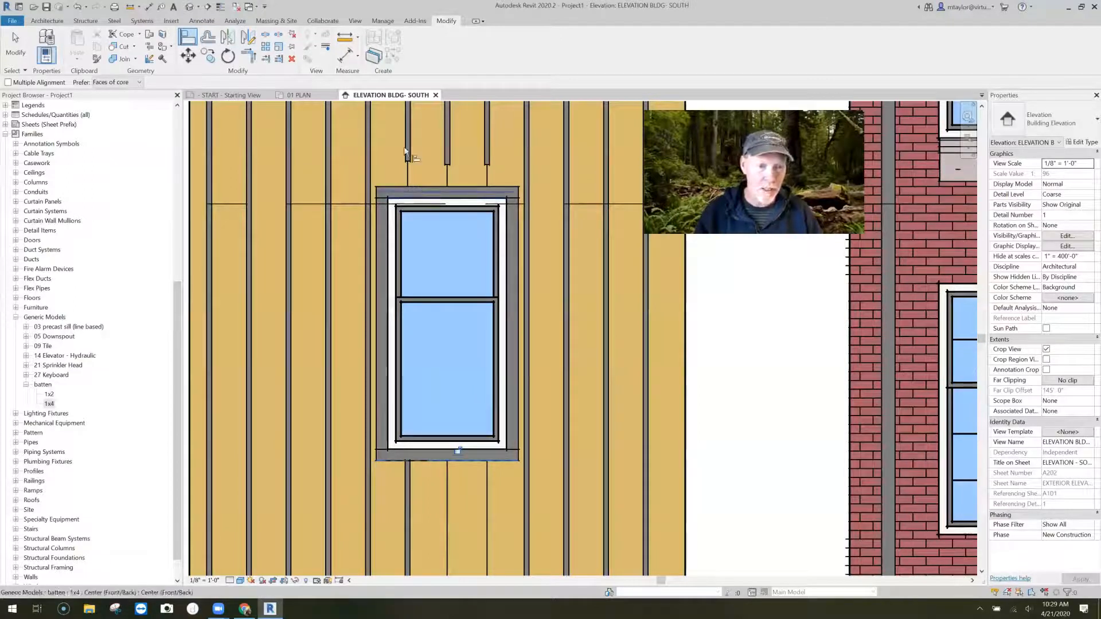
scroll(404, 150, "up", 2)
left_click(431, 184)
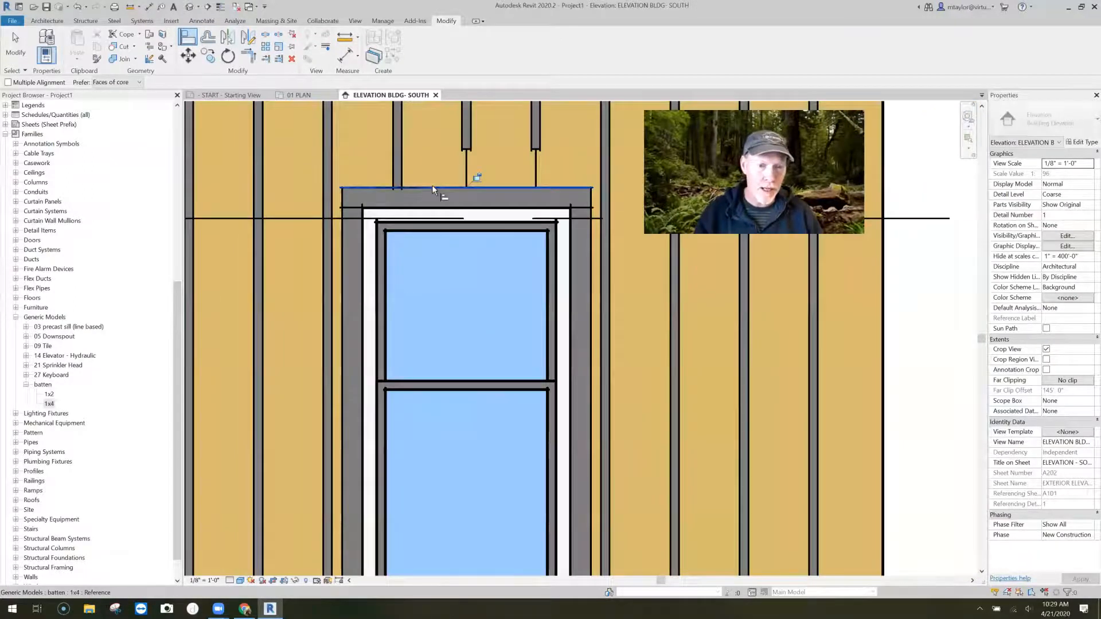
left_click(492, 183)
left_click(534, 150)
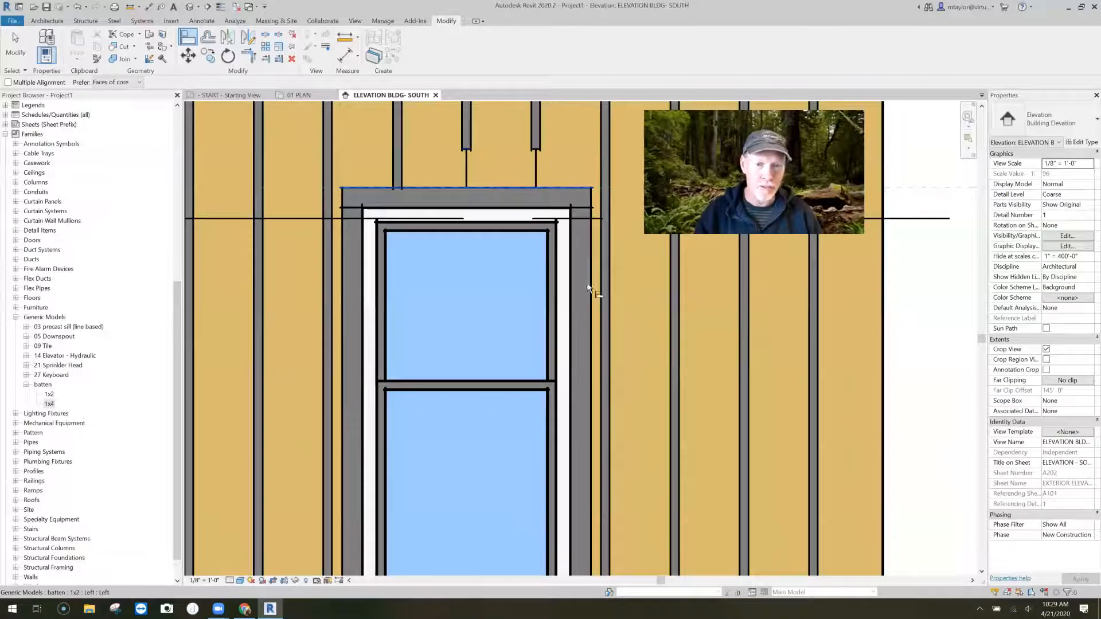
scroll(630, 408, "down", 3)
middle_click_drag(629, 408, 580, 285)
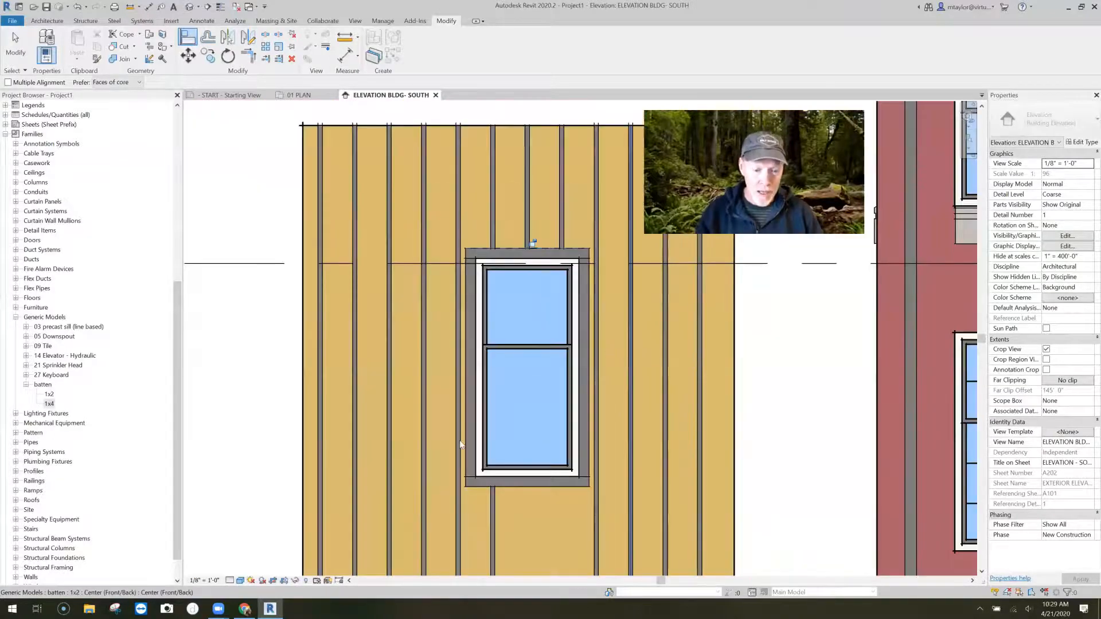
- Create a similar 1x2 batten from the one below the window, drawn vertically about 1'-6" long near the middle board joint
key("Escape")
key("Escape")
left_click(463, 444)
key("c")
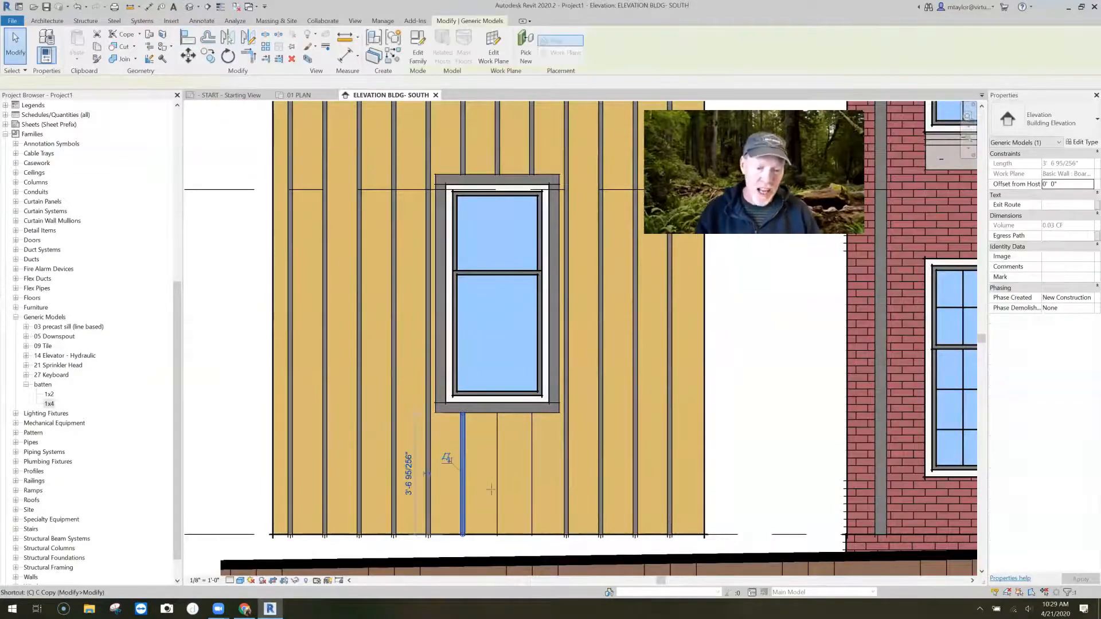
key("m")
left_click(485, 438)
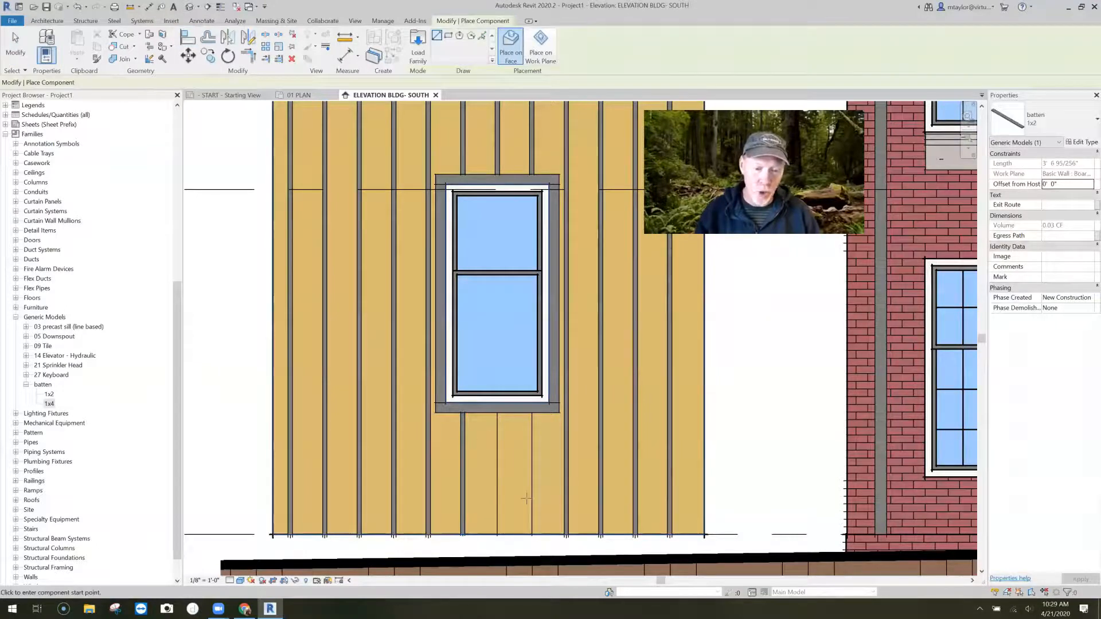
left_click(487, 497)
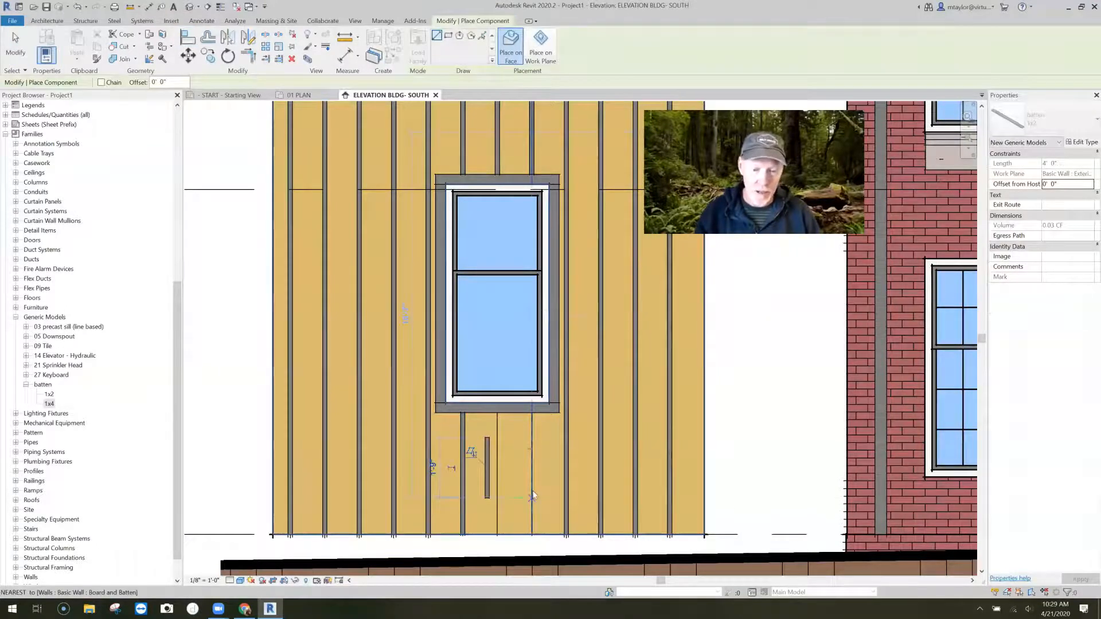
- Try to draw a second short vertical 1x2 batten on the right-hand board joint below the window
left_click(531, 447)
key("Escape")
key("Escape")
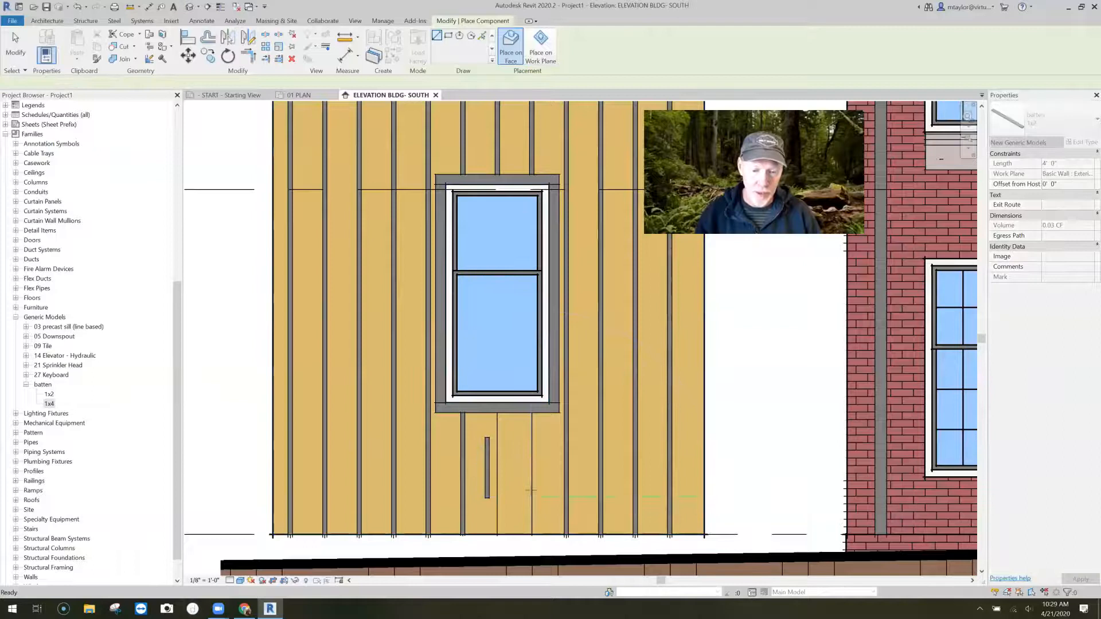
left_click(532, 455)
key("Escape")
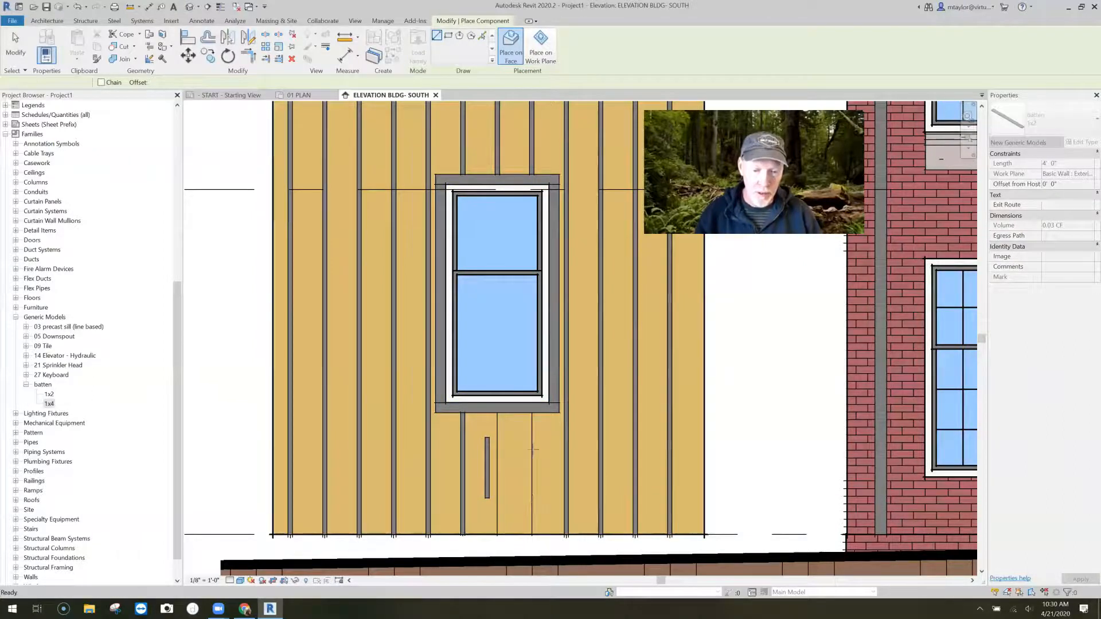
left_click(532, 500)
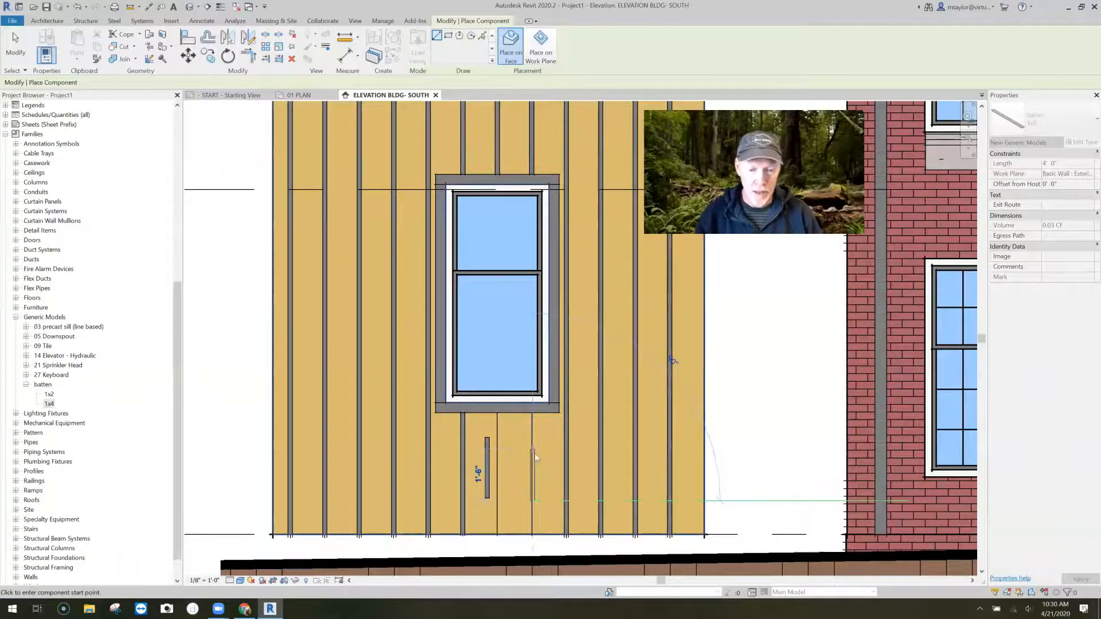
left_click(534, 451)
scroll(535, 466, "up", 2)
key("Escape")
key("Escape")
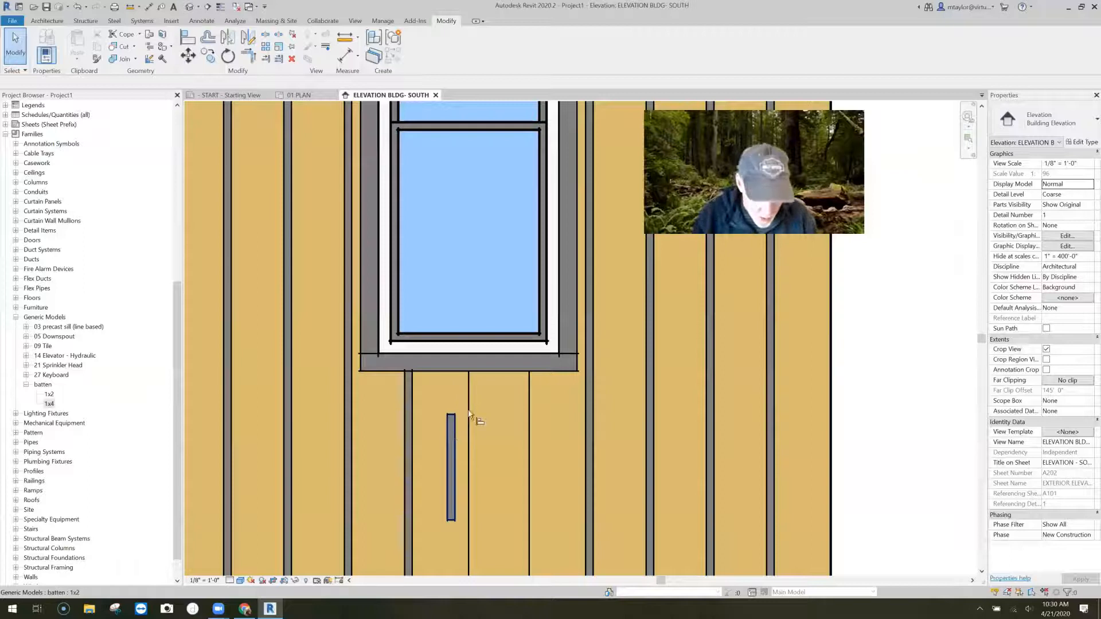
- Align the new short 1x2 batten with the middle board joint below the window
key("a")
key("l")
left_click(469, 414)
left_click(449, 438)
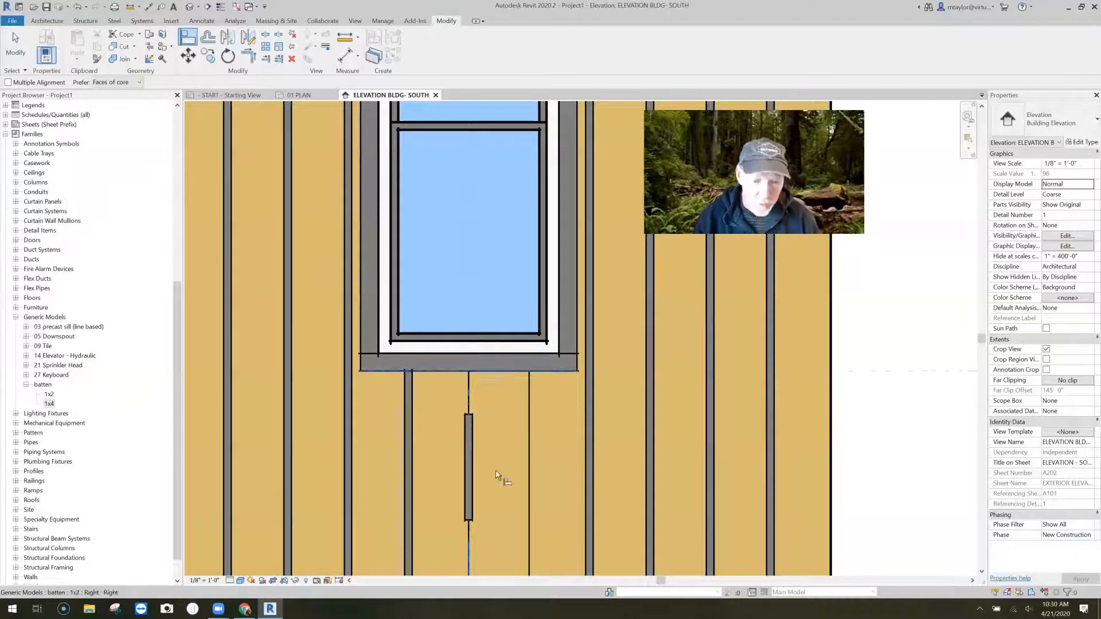
- Align the new batten's upper end with the sill casing's underside and its lower end with the bottom of the wall
left_click(468, 414)
middle_click_drag(470, 522, 459, 438)
left_click(471, 500)
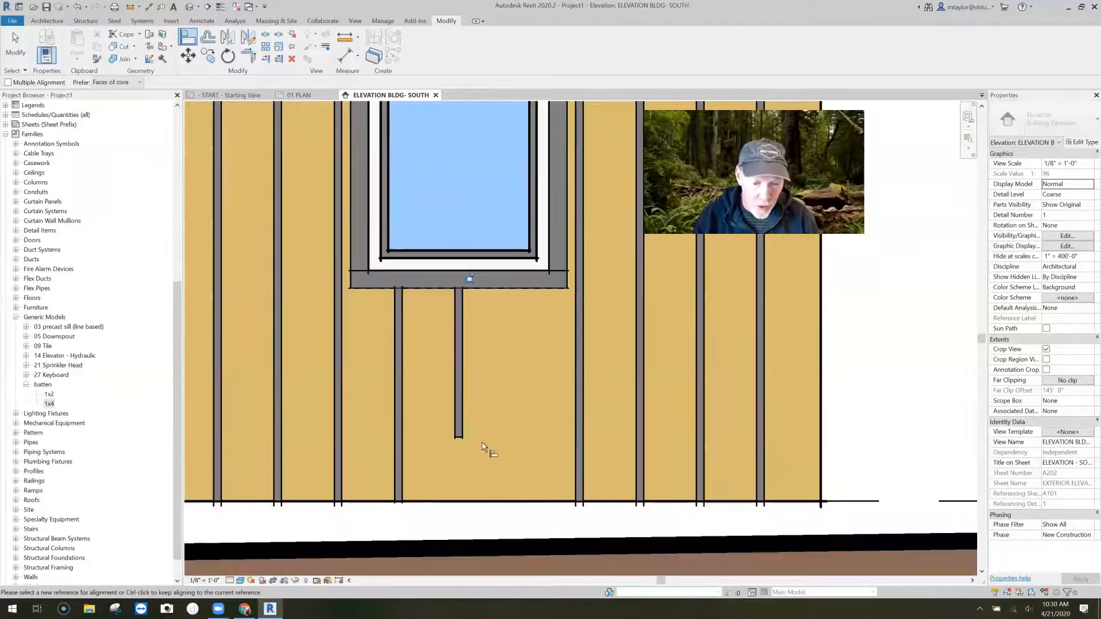
left_click(468, 442)
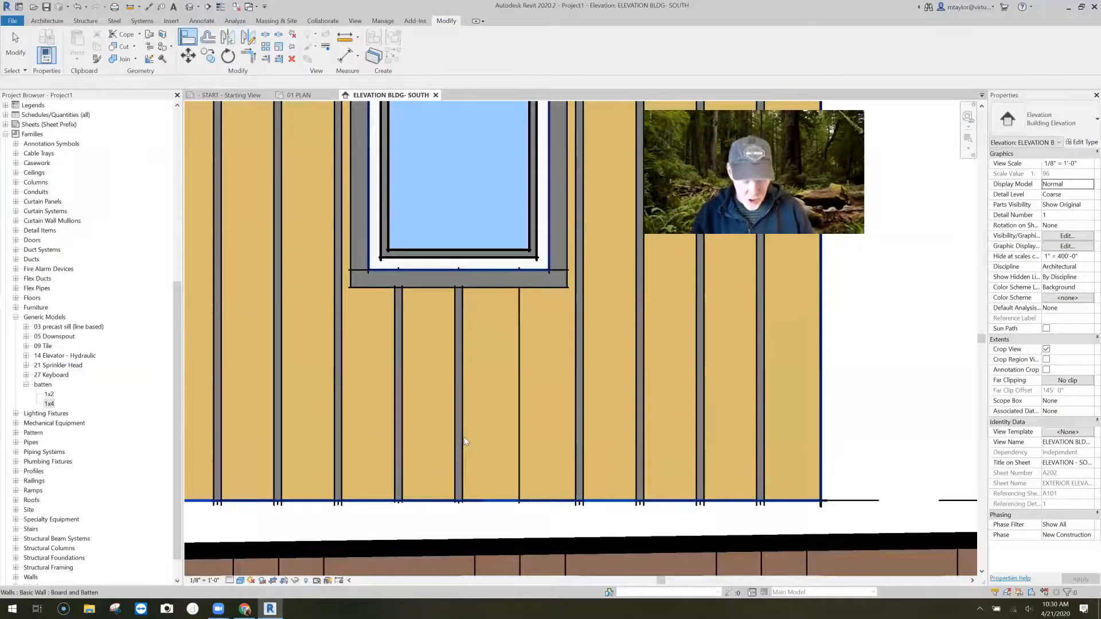
- Copy the middle batten below the window 1' to the right onto the next board joint
key("Escape")
key("Escape")
left_click(464, 437)
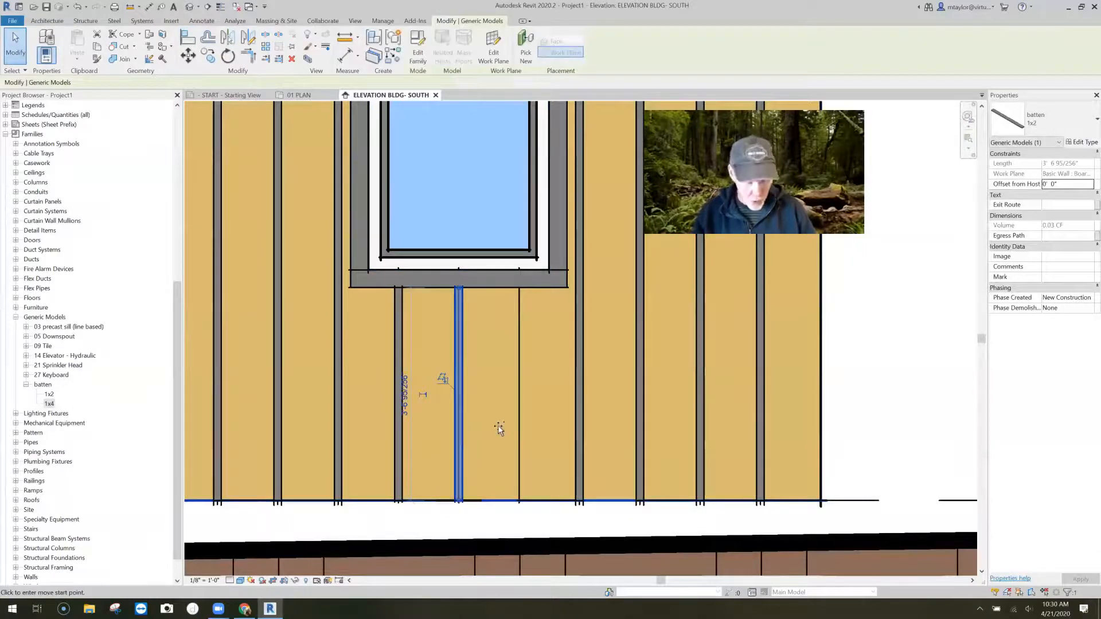
type("1")
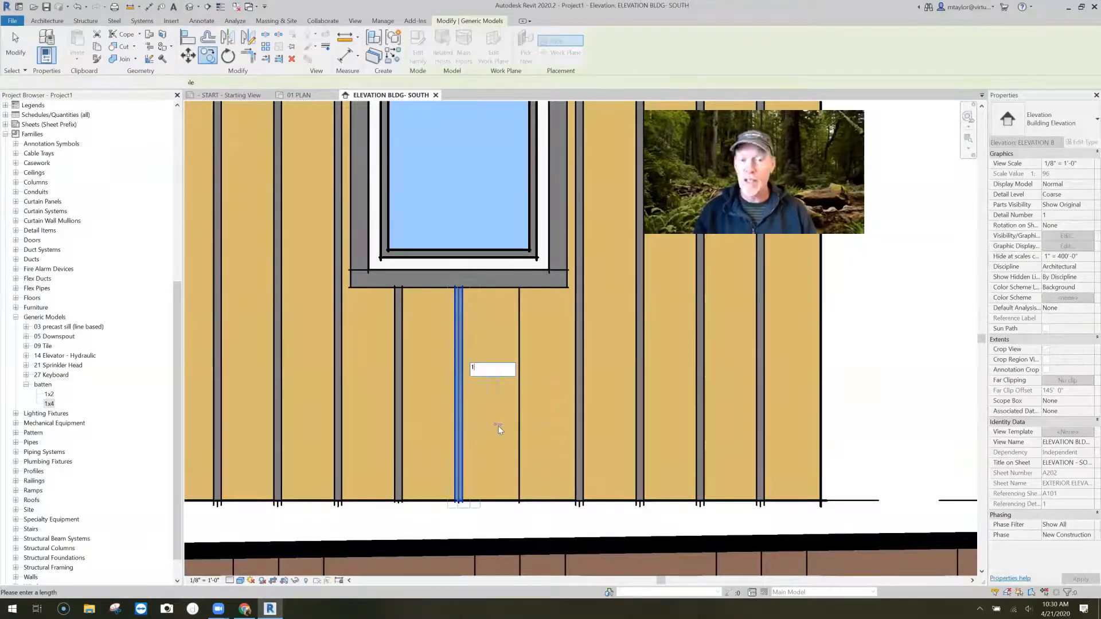
key("Return")
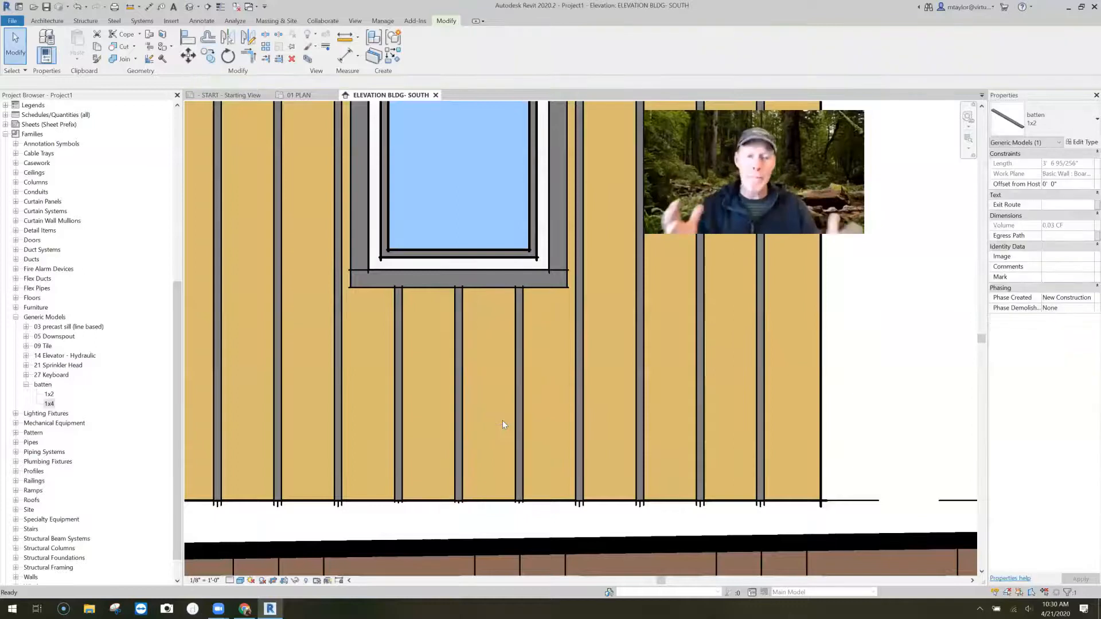
- Examine the finished board and batten wall in the 3D view and in the 01 PLAN floor plan
scroll(502, 421, "down", 3)
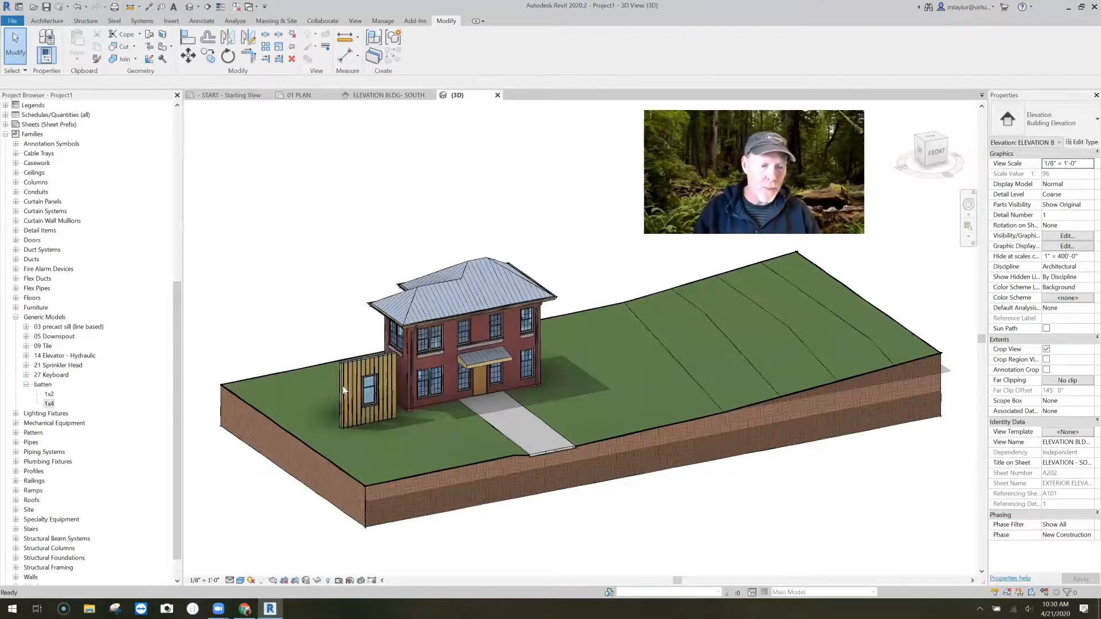
scroll(343, 390, "up", 2)
scroll(325, 389, "up", 4)
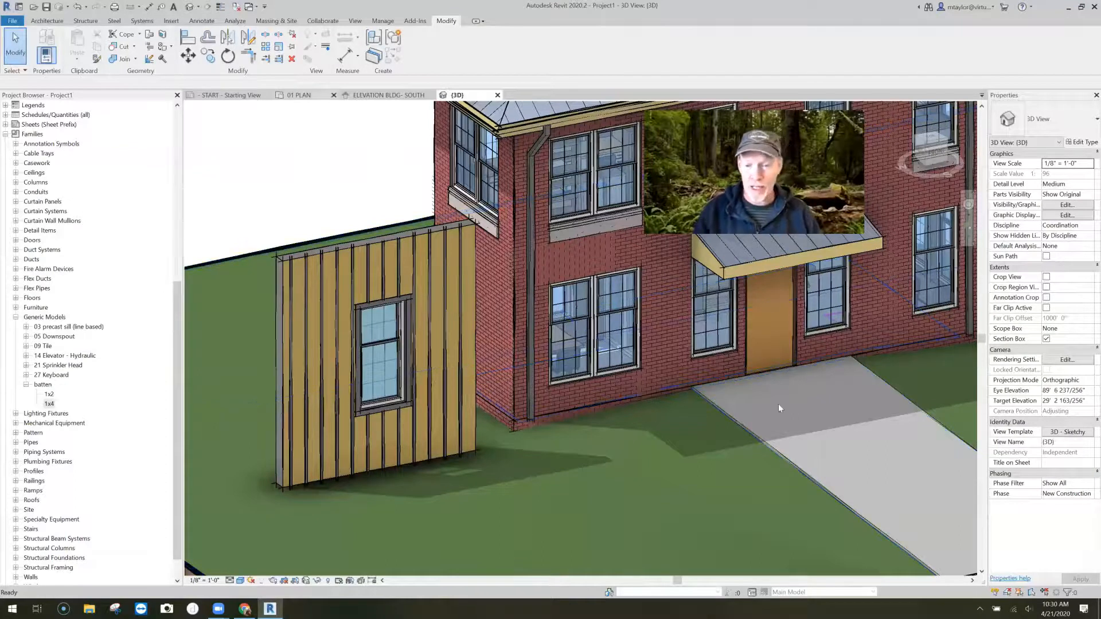
left_click(299, 95)
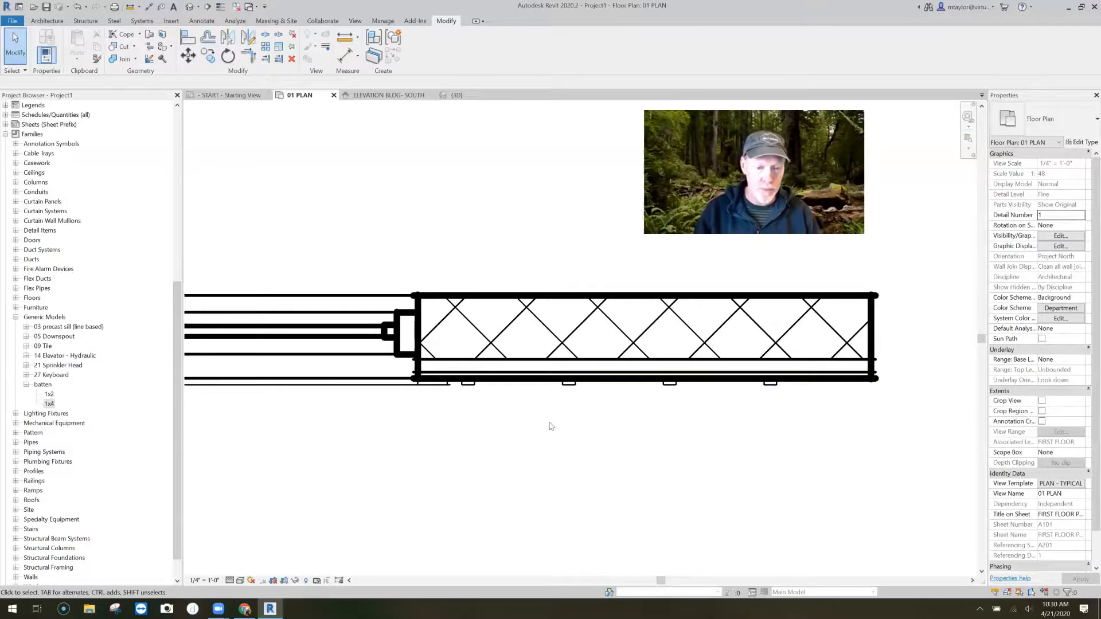
scroll(549, 427, "down", 2)
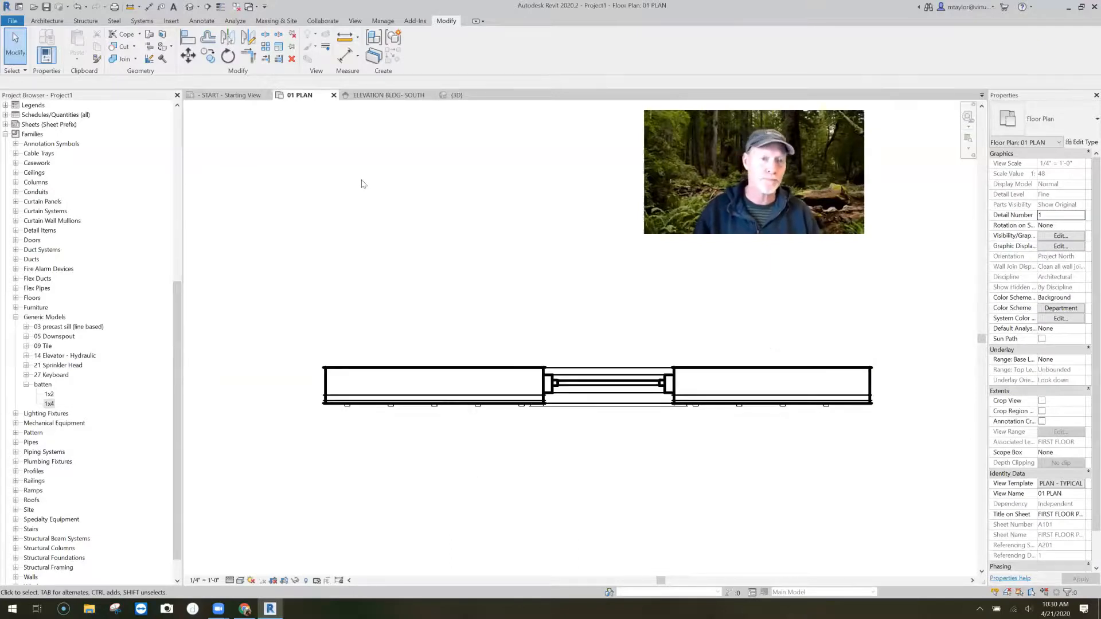
scroll(361, 183, "down", 2)
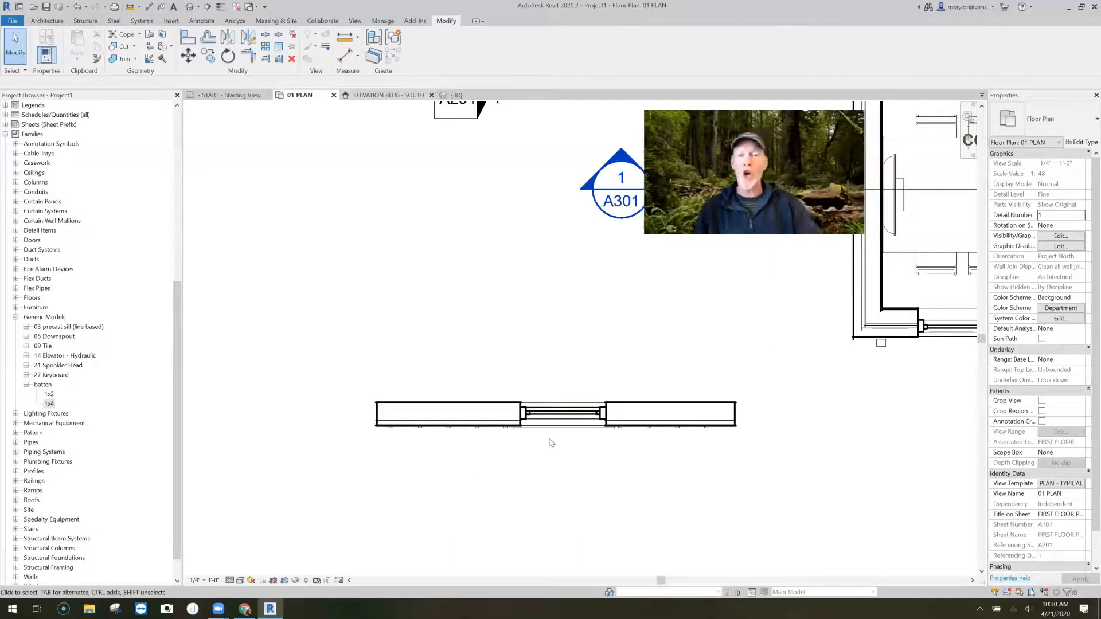
key("ctrl+Tab")
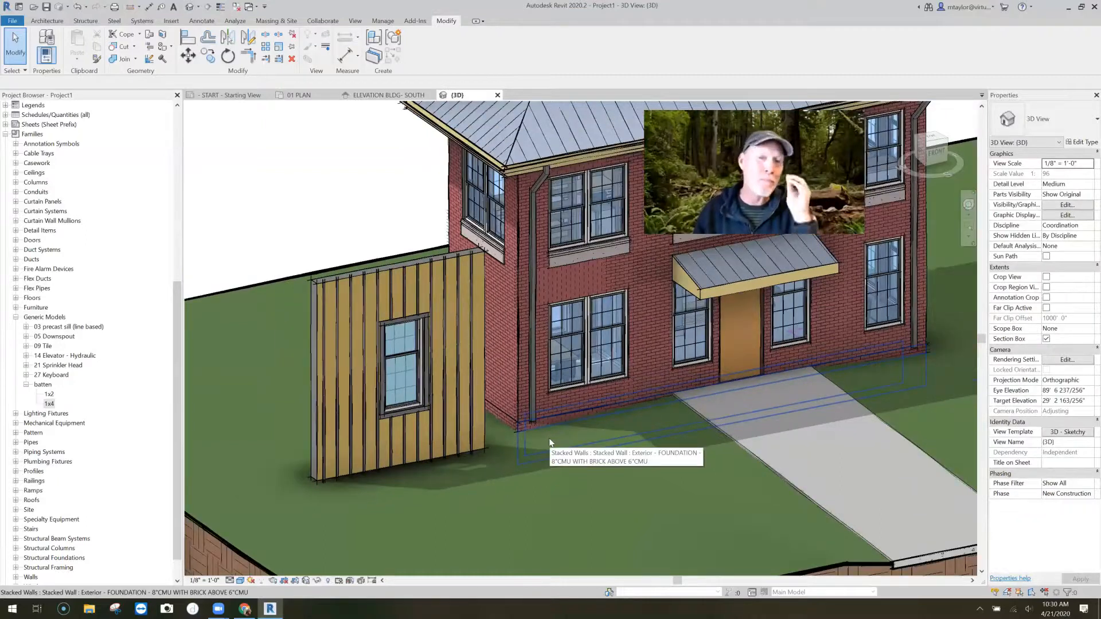